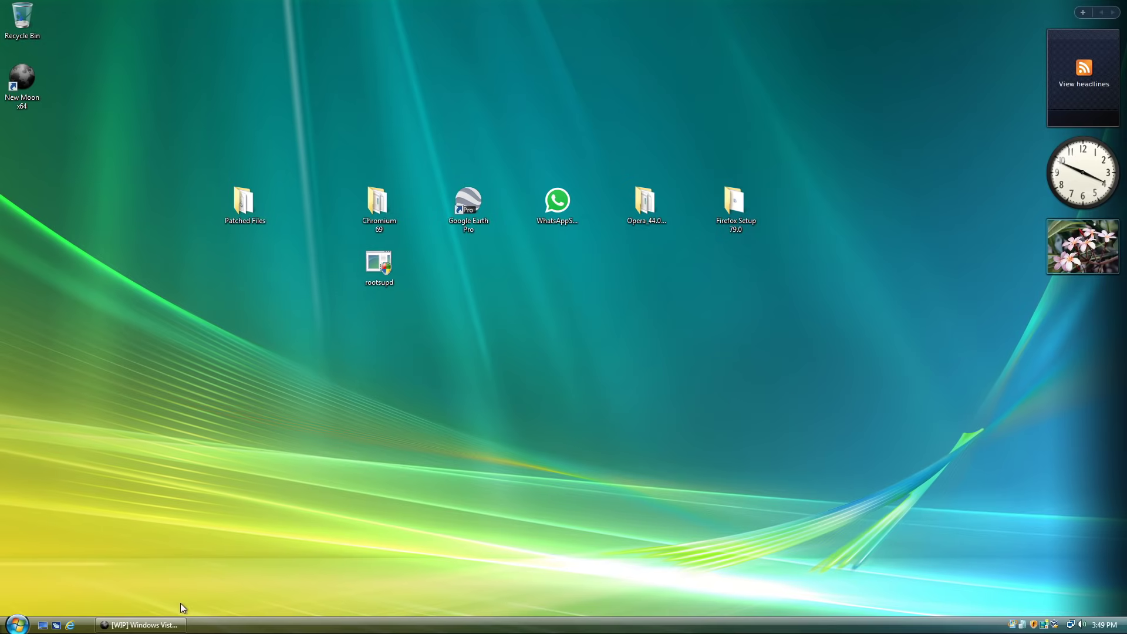
Step: Switch to the New Moon browser and view the forum thread listing software compatible with the Windows Vista extended kernel
left_click(170, 624)
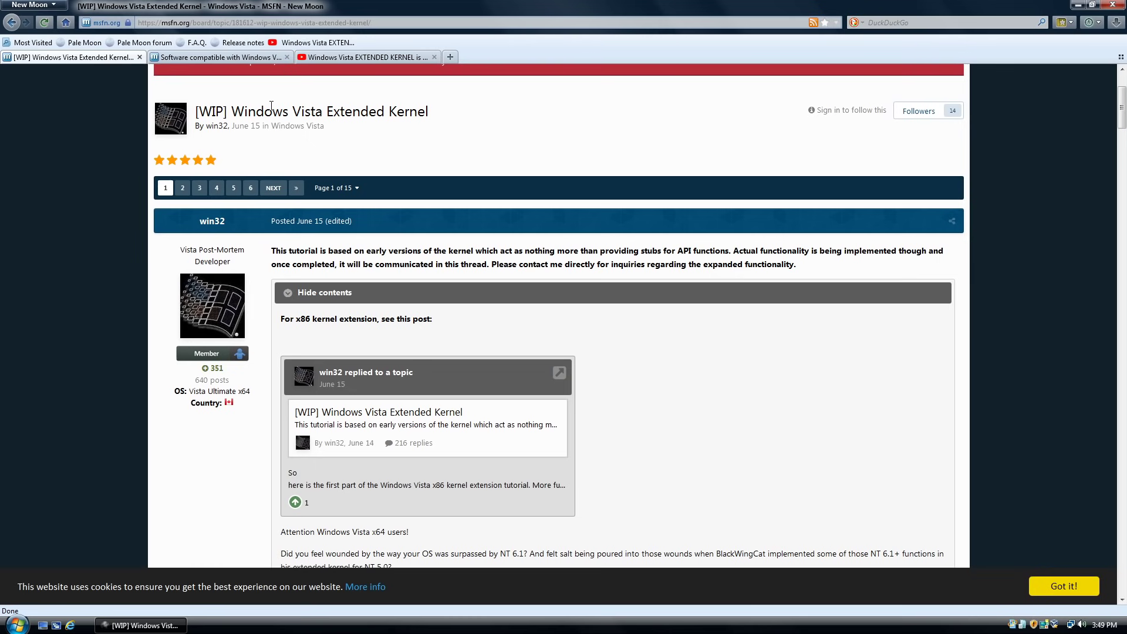
key("ctrl+Tab")
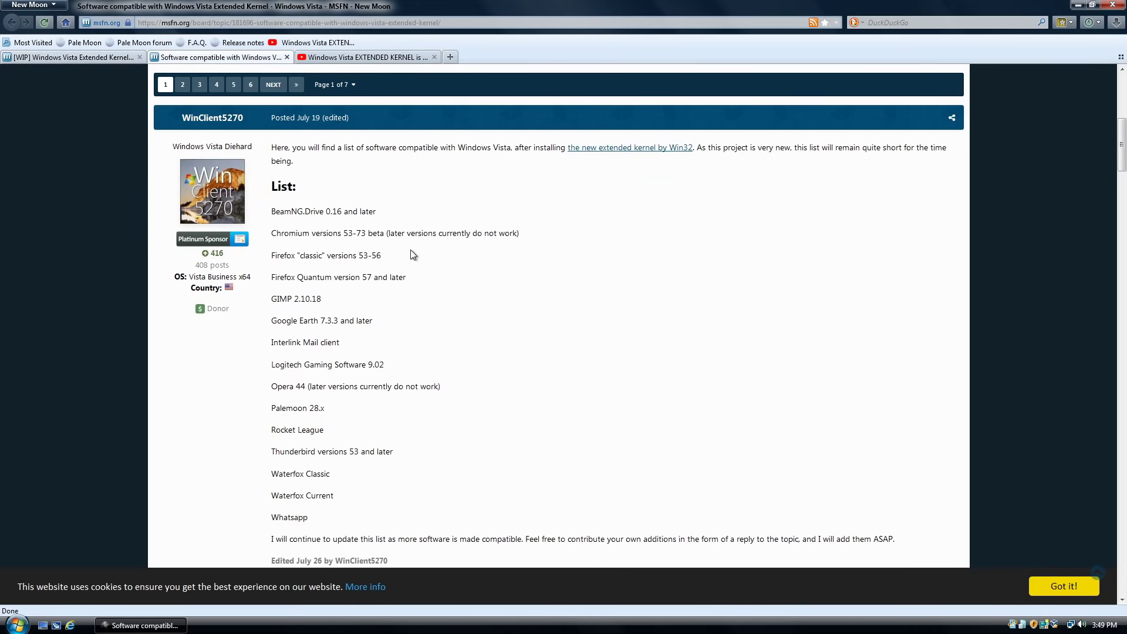
scroll(425, 312, "down", 3)
scroll(425, 312, "up", 3)
scroll(425, 312, "down", 2)
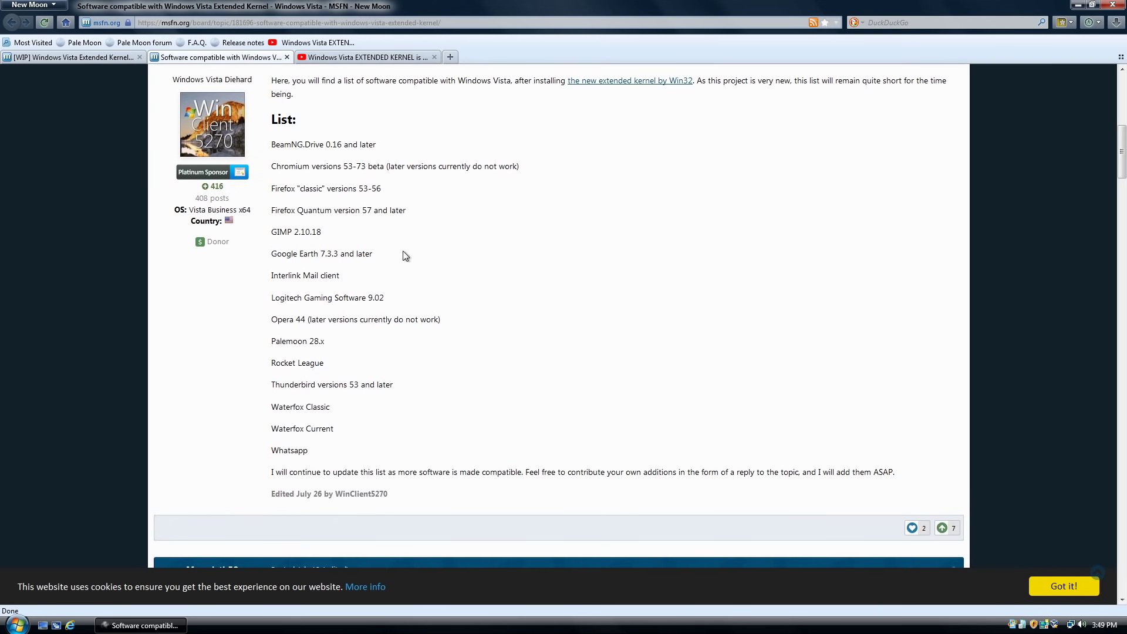
Step: Highlight the thread's compatible software list from BeamNG.Drive through Whatsapp
left_click_drag(272, 146, 309, 188)
left_click(282, 149)
double_click(283, 145)
scroll(282, 147, "up", 2)
scroll(282, 147, "down", 2)
left_click_drag(276, 145, 434, 451)
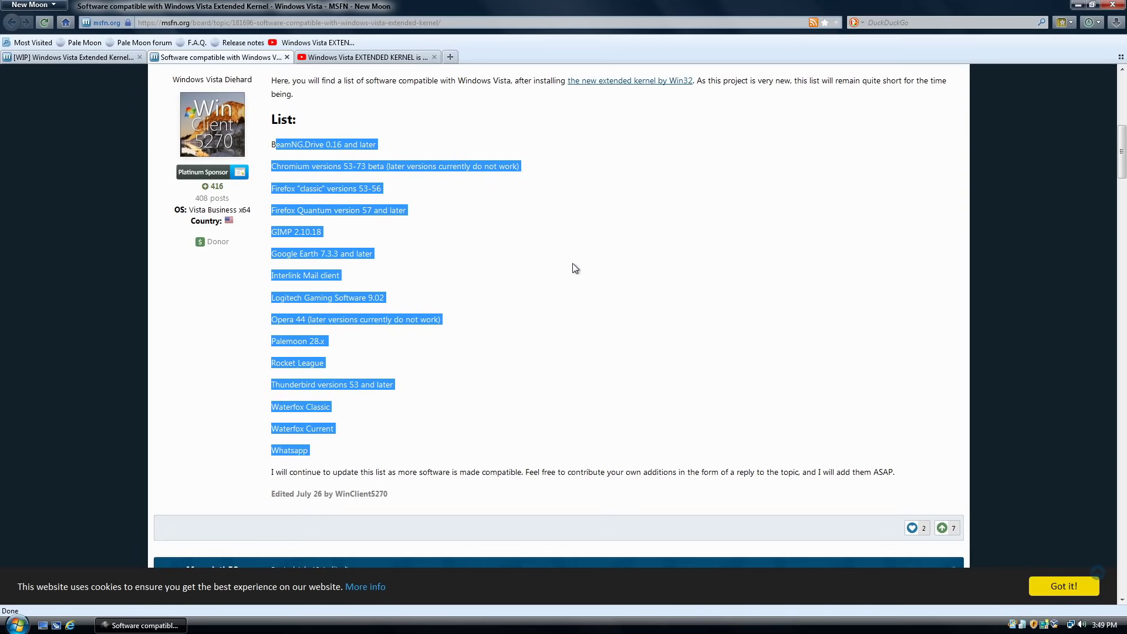
Step: Check the supported Chromium versions in the compatibility list against the desktop folder, and return to the desktop
left_click(1078, 5)
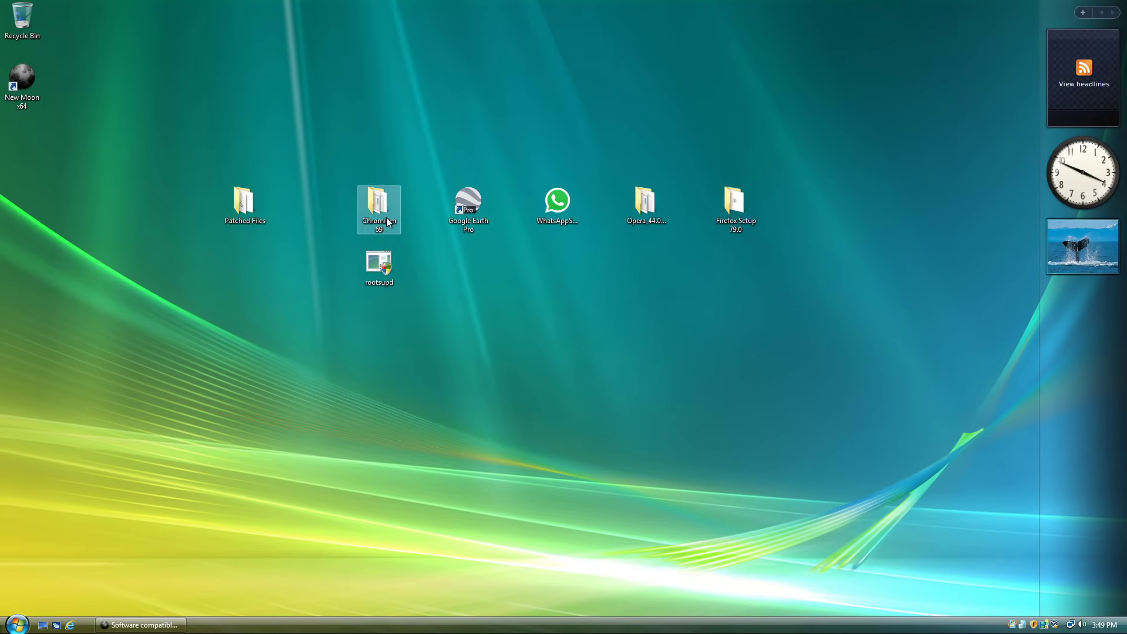
left_click(141, 625)
left_click(303, 155)
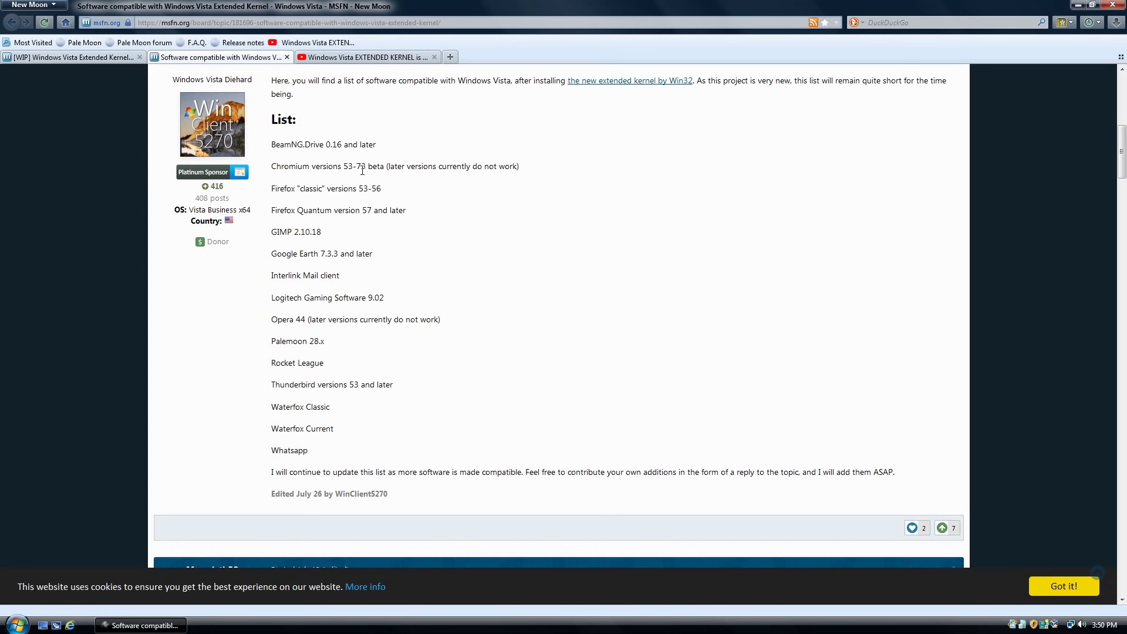
left_click(1102, 7)
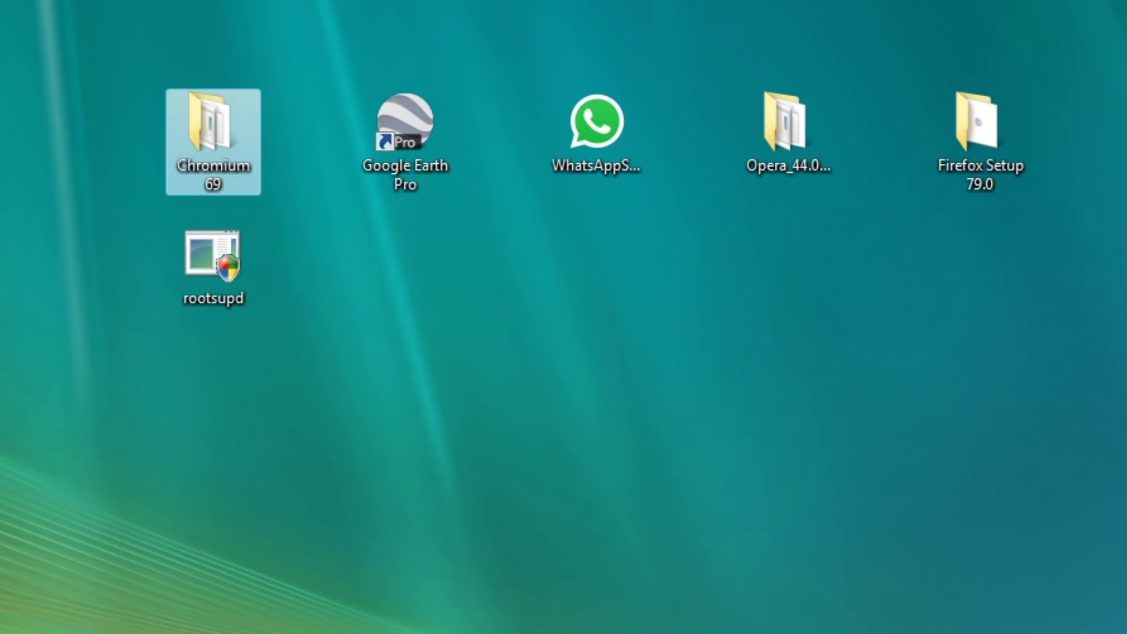
Step: Review the full names of the WhatsApp, Opera and Firefox setup items on the desktop
left_click(586, 111)
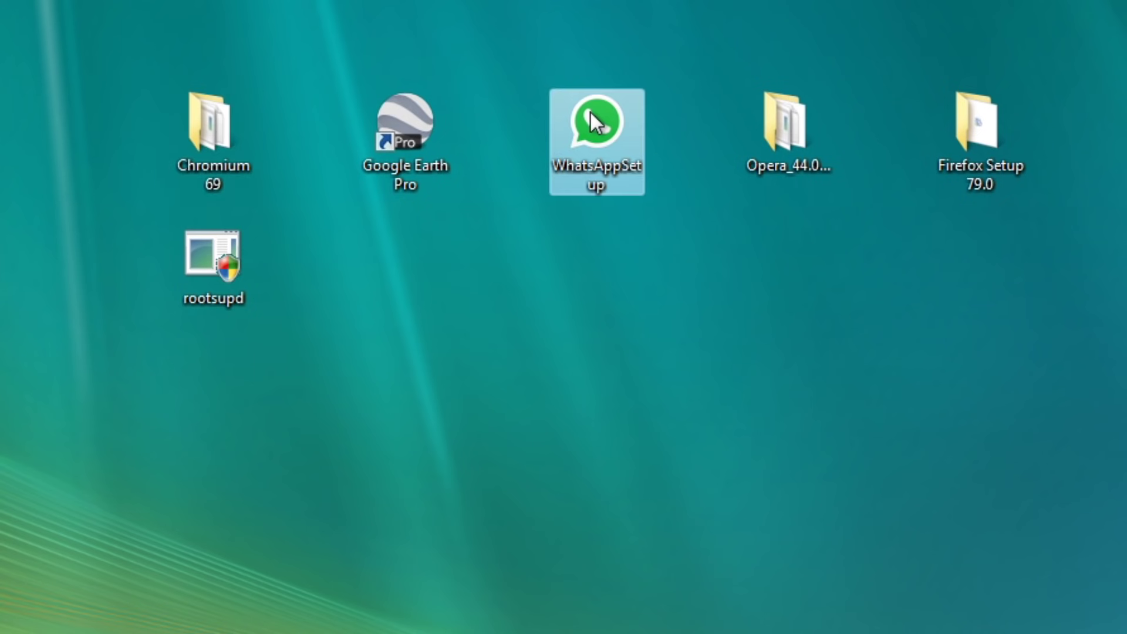
mouse_move(595, 108)
left_click(794, 160)
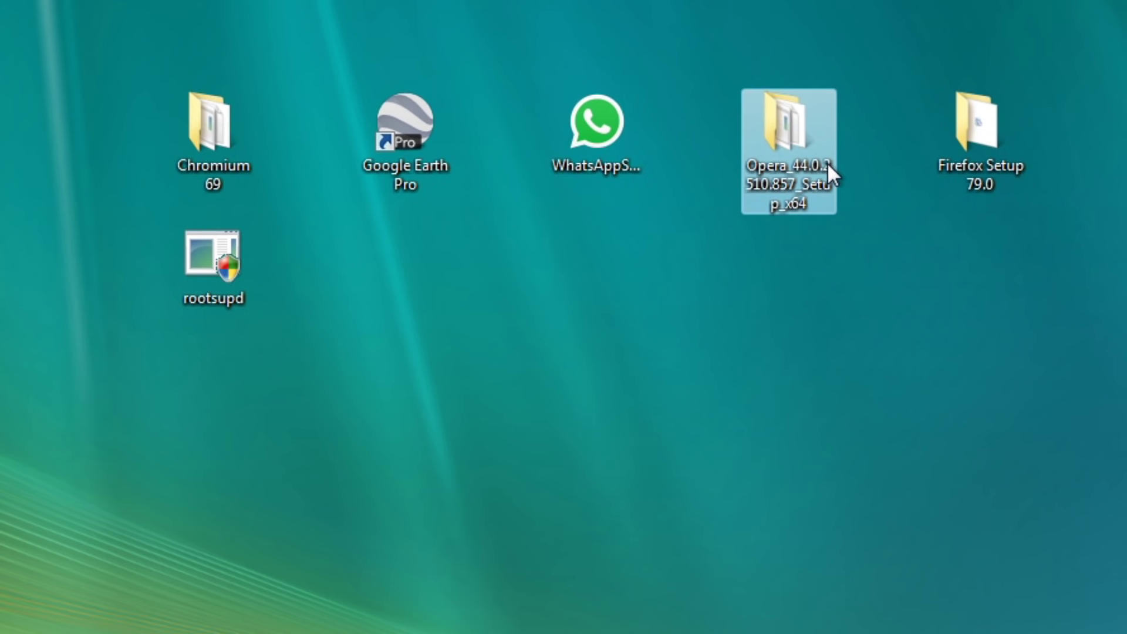
mouse_move(804, 212)
left_click(1001, 167)
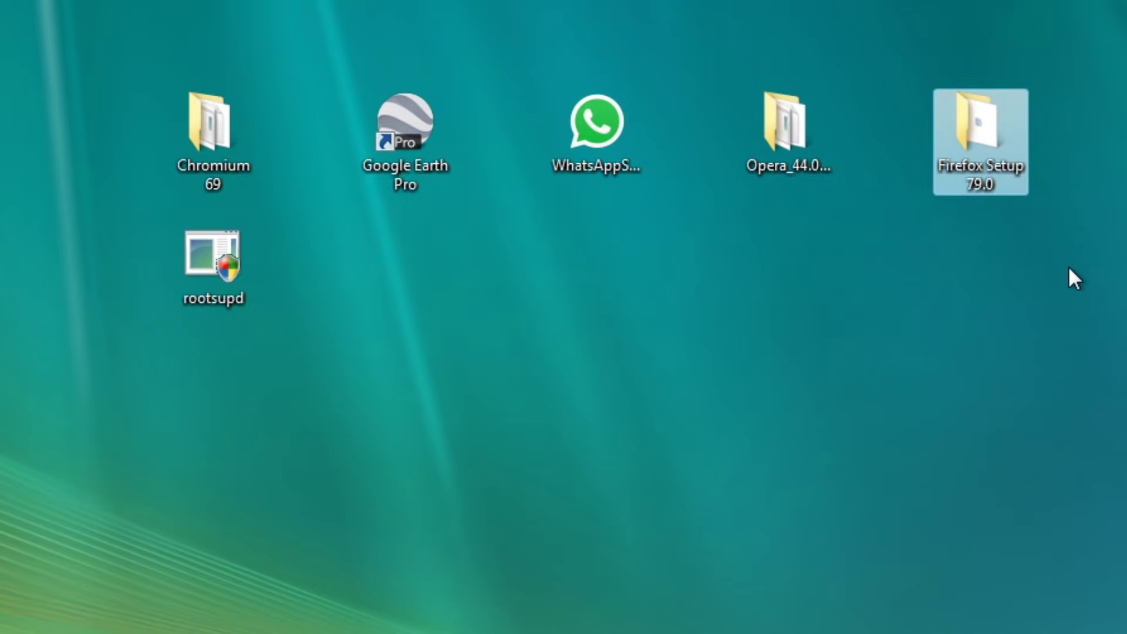
left_click(1050, 124)
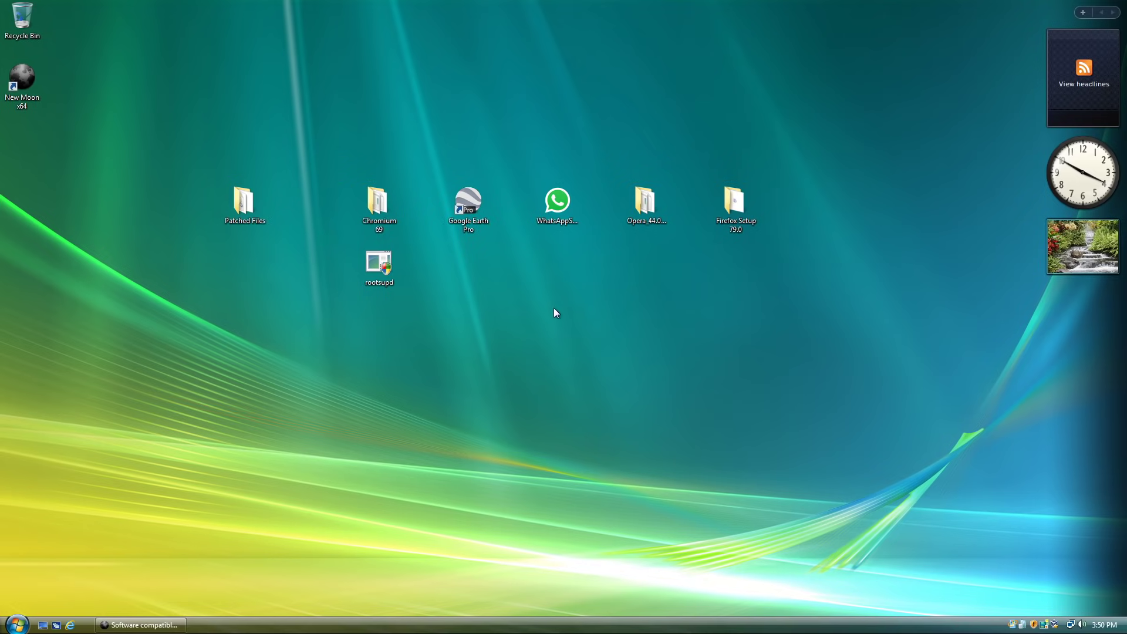
Step: Try to launch chrome from the Chromium 69 folder, dismiss the error dialogs and close the folder
double_click(377, 204)
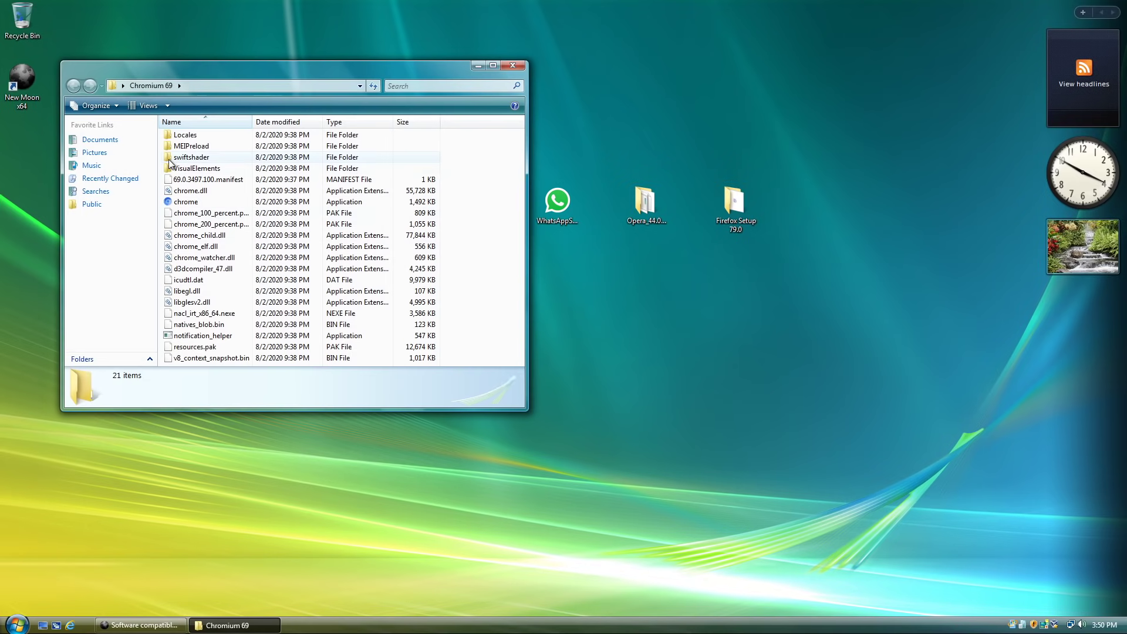
double_click(179, 202)
left_click(601, 323)
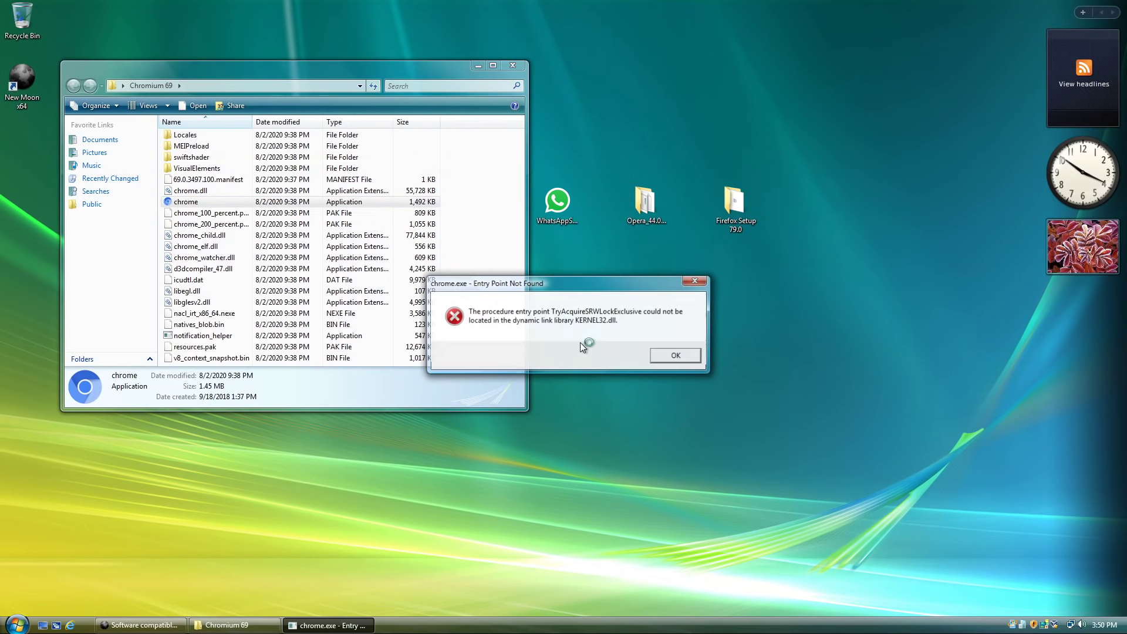
left_click(664, 355)
left_click(555, 318)
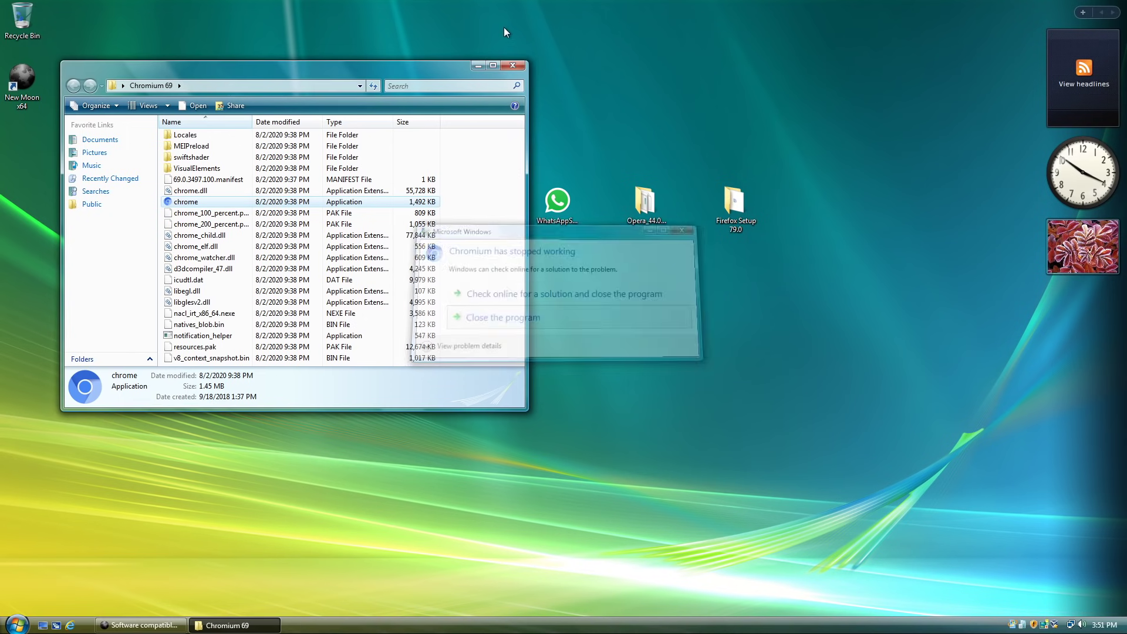
left_click(517, 66)
Step: Try to start Google Earth Pro and run WhatsAppSetup, dismissing each error dialog
double_click(466, 203)
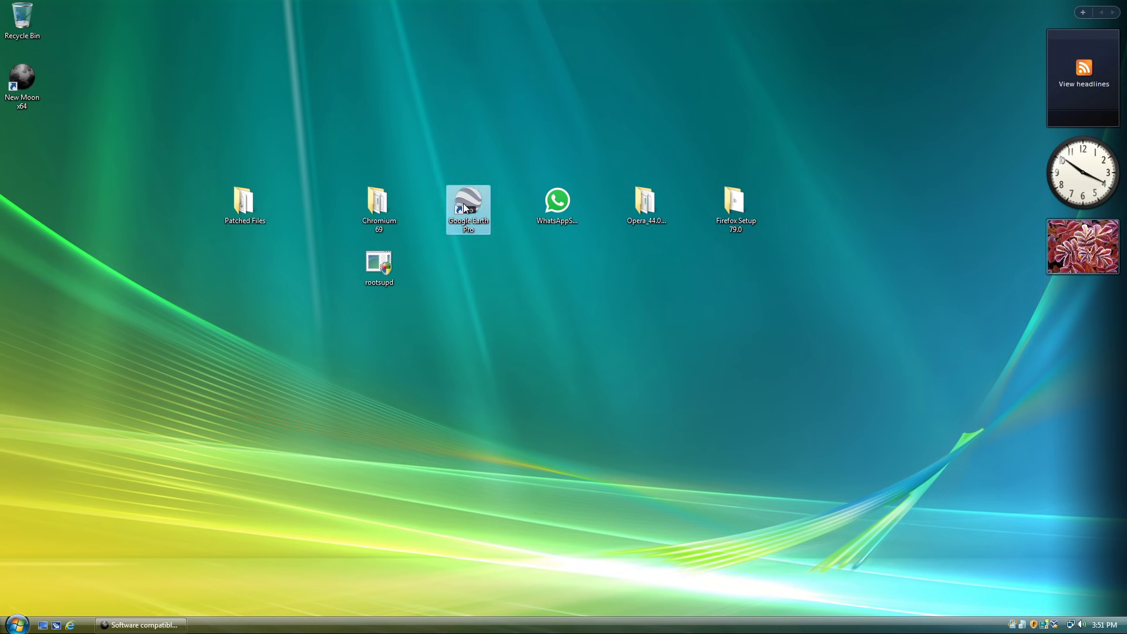
left_click(658, 355)
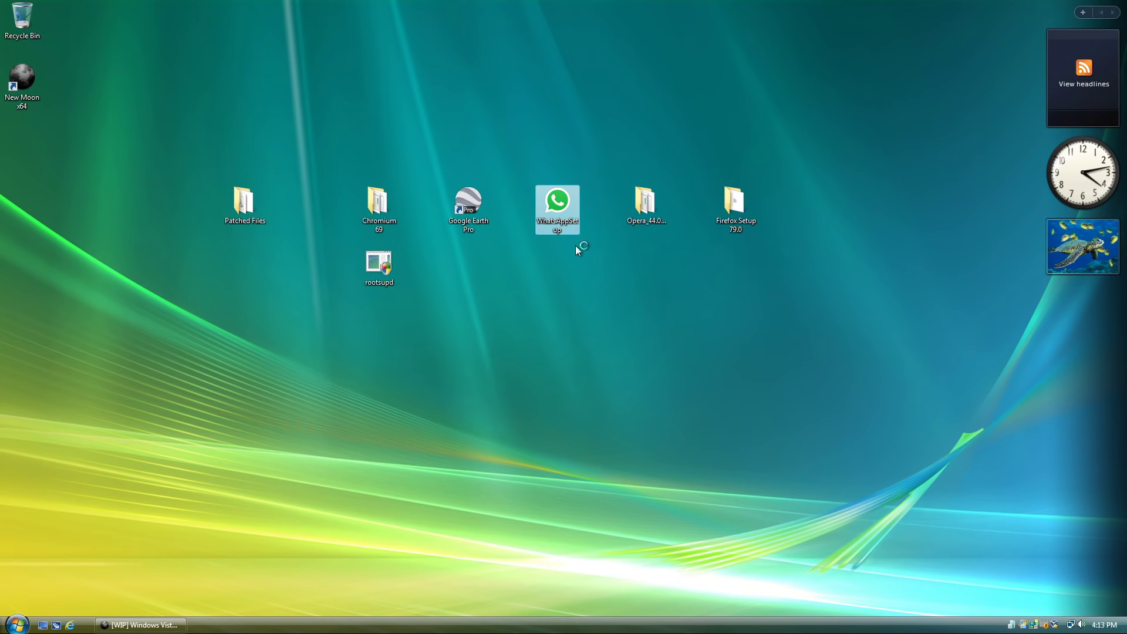
left_click(591, 322)
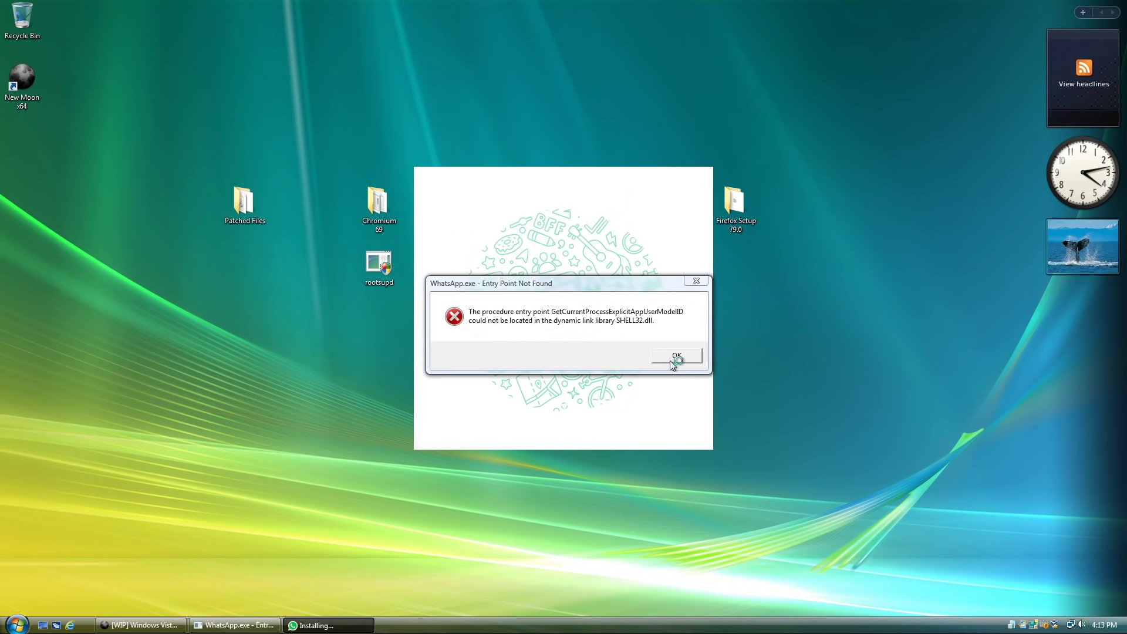
left_click(670, 360)
left_click(603, 312)
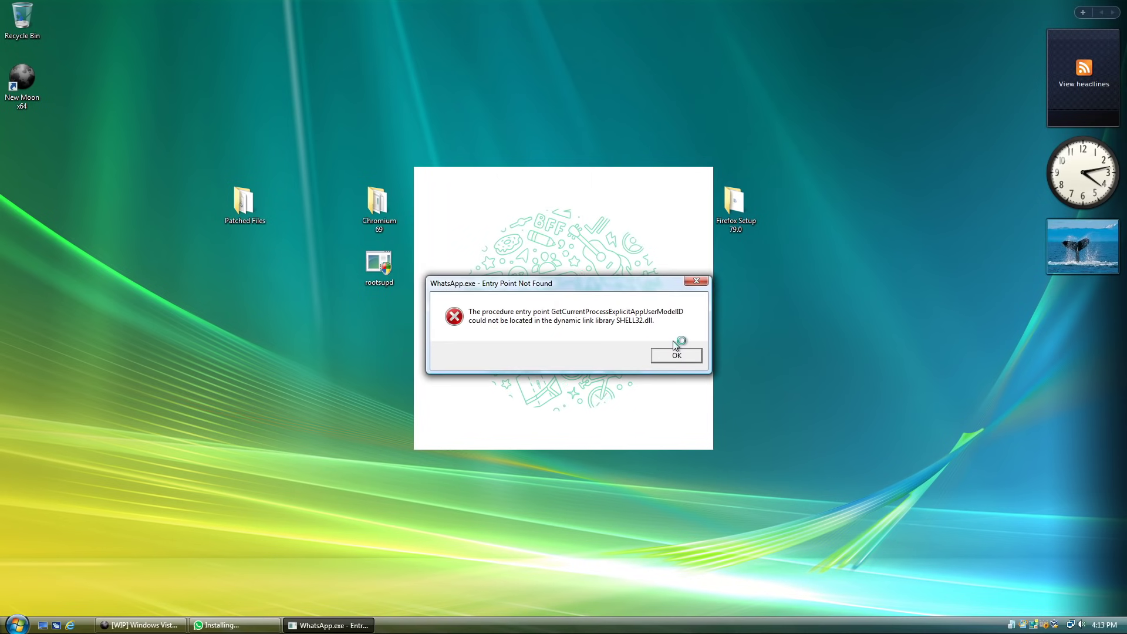
left_click(678, 357)
left_click(595, 315)
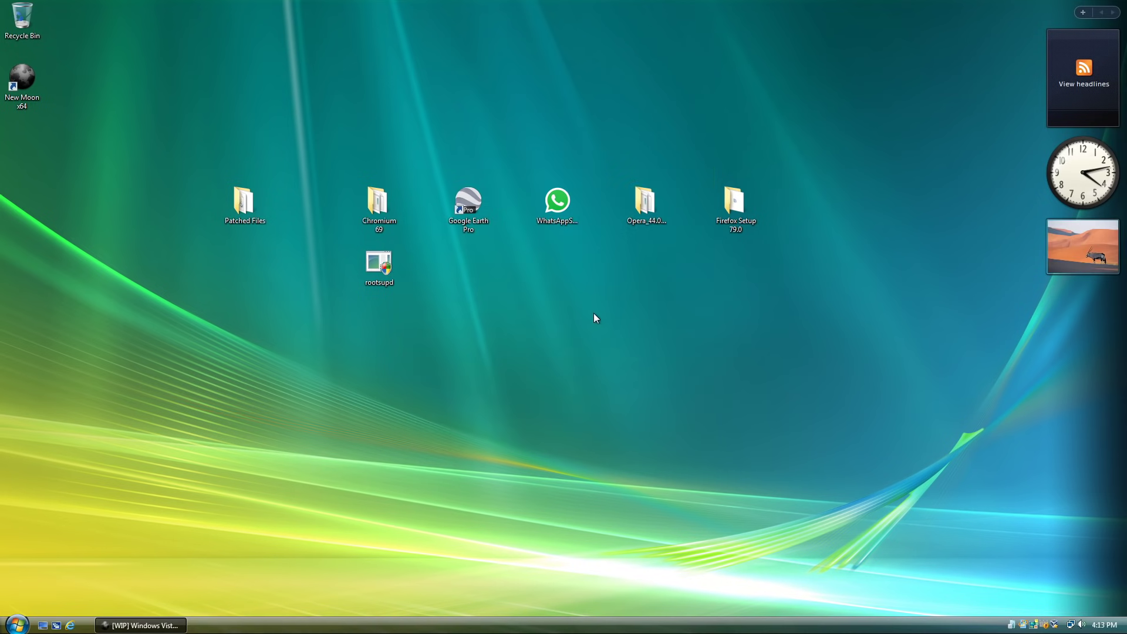
Step: Try to launch opera from the Opera_44.0.2510.857_Setup_x64 folder, dismiss the error and close the folder
double_click(650, 223)
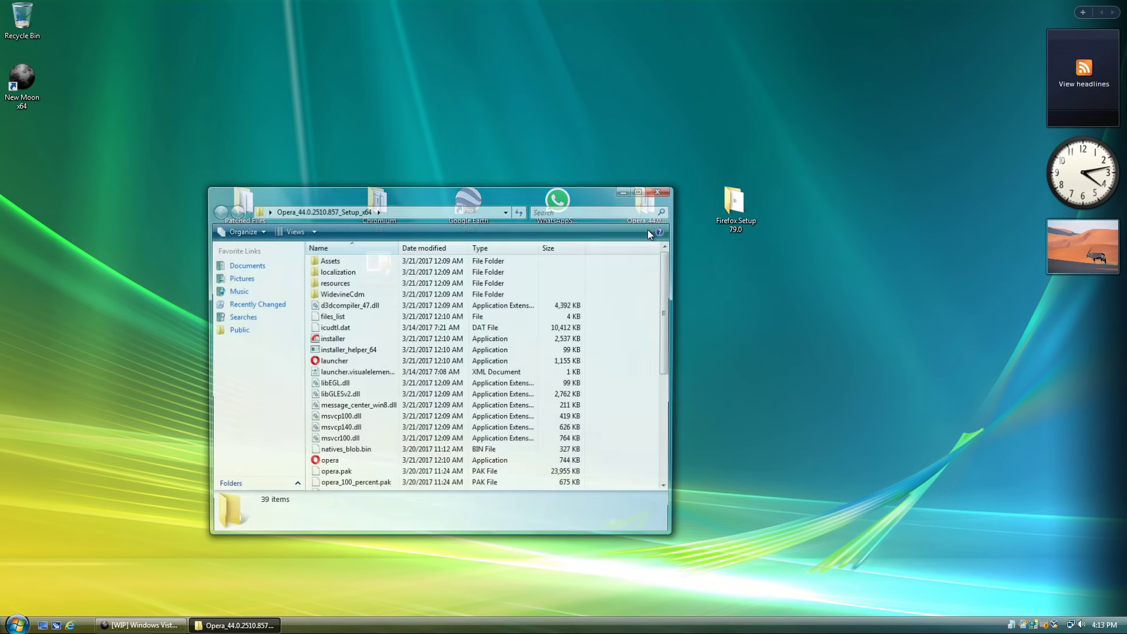
left_click_drag(411, 198, 443, 258)
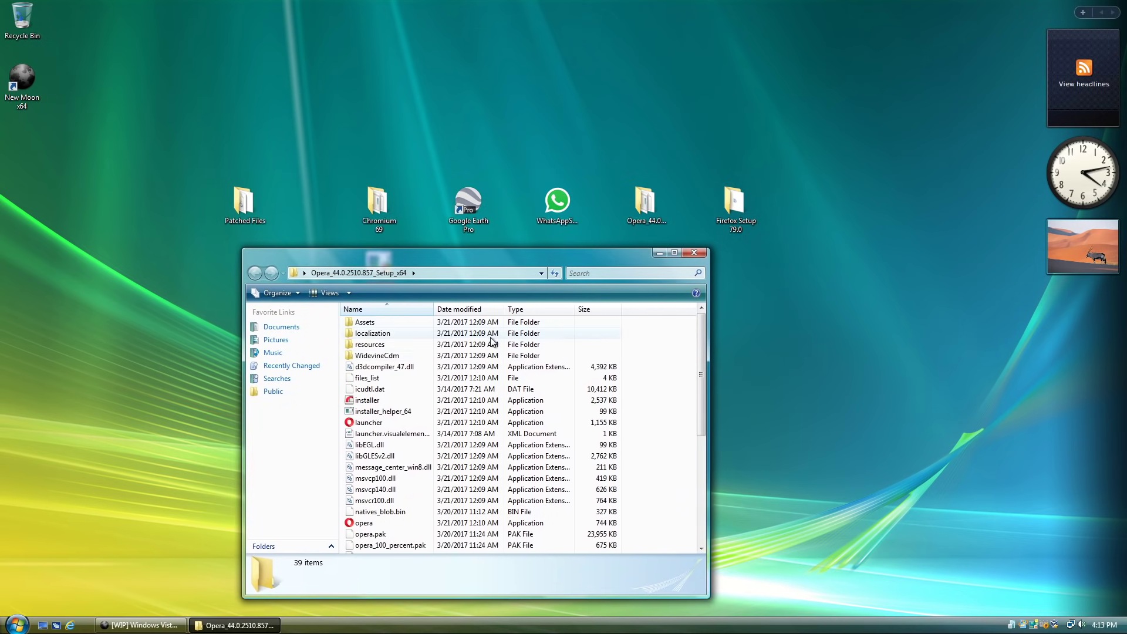
double_click(393, 522)
left_click(678, 354)
left_click(694, 252)
Step: Try to launch firefox from the core subfolder of Firefox Setup 79.0, dismiss the error and close the folder
double_click(735, 202)
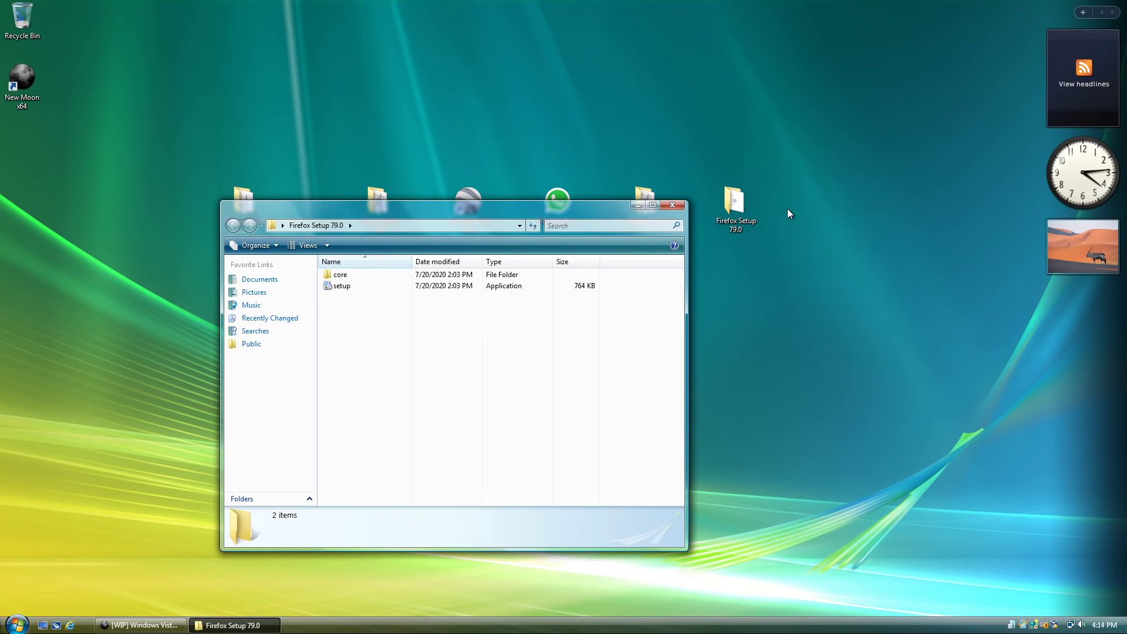
double_click(392, 278)
left_click(370, 343)
scroll(370, 347, "down", 15)
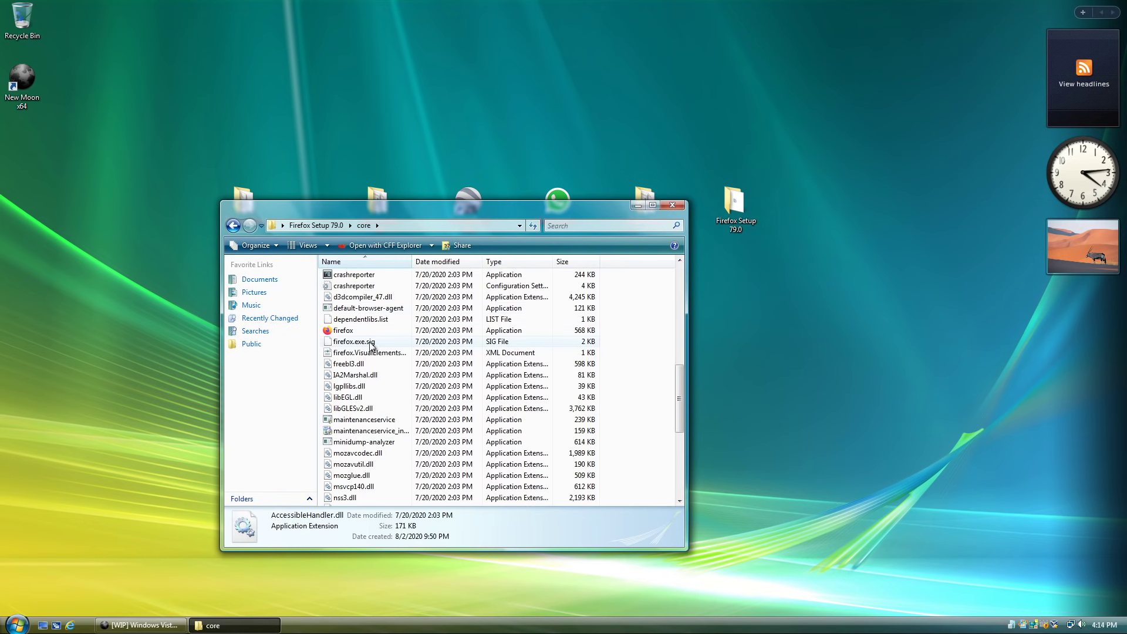
double_click(347, 331)
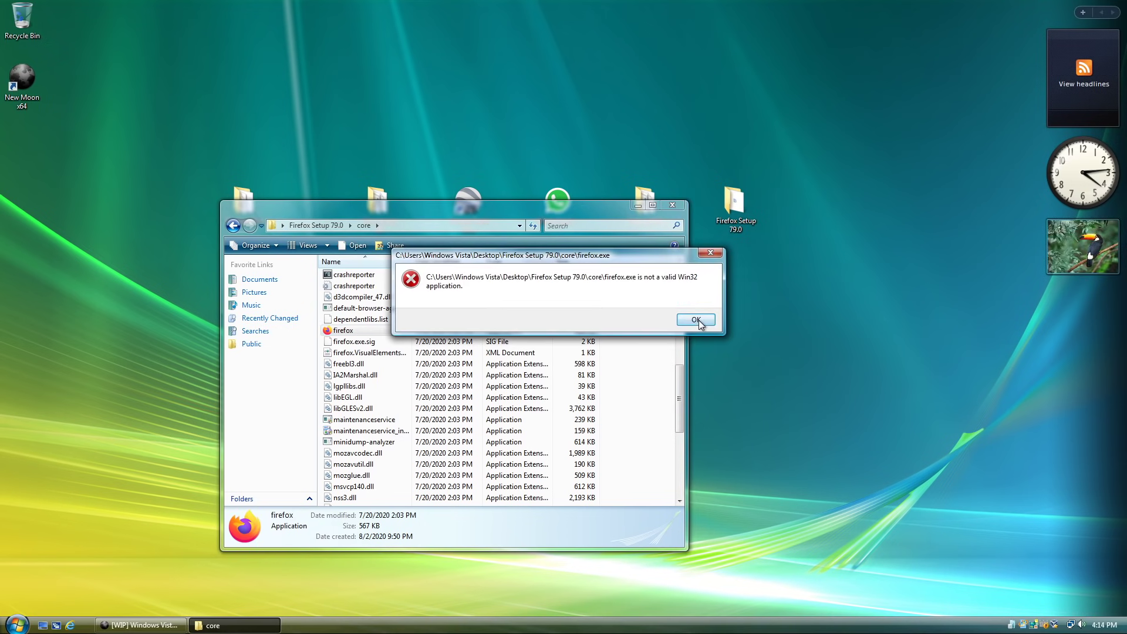
left_click(696, 319)
left_click(673, 205)
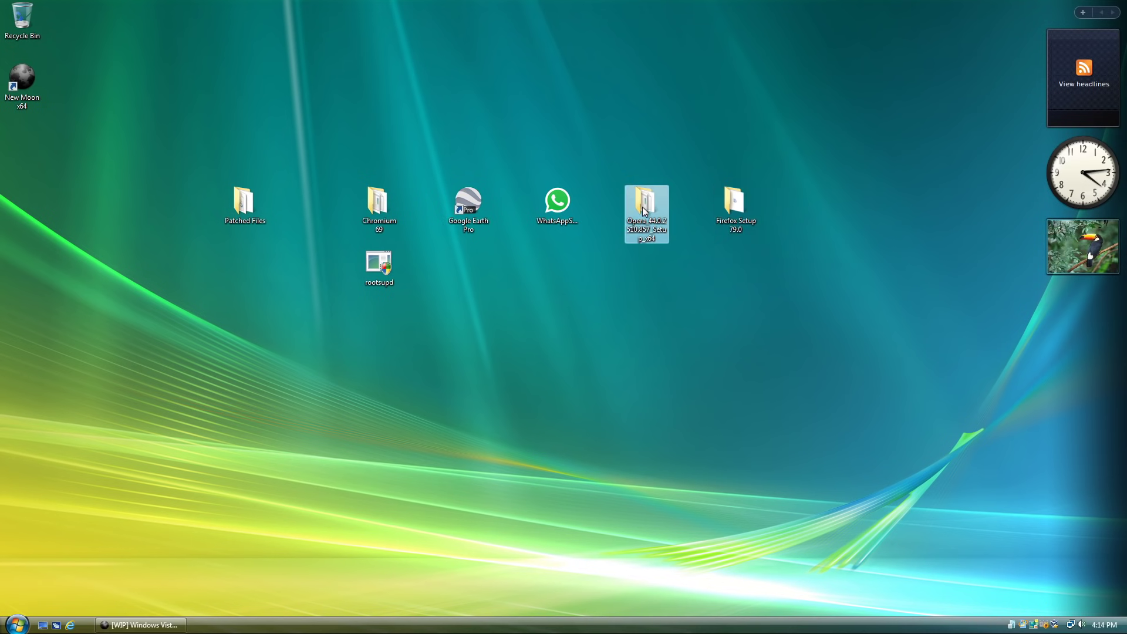
left_click(392, 281)
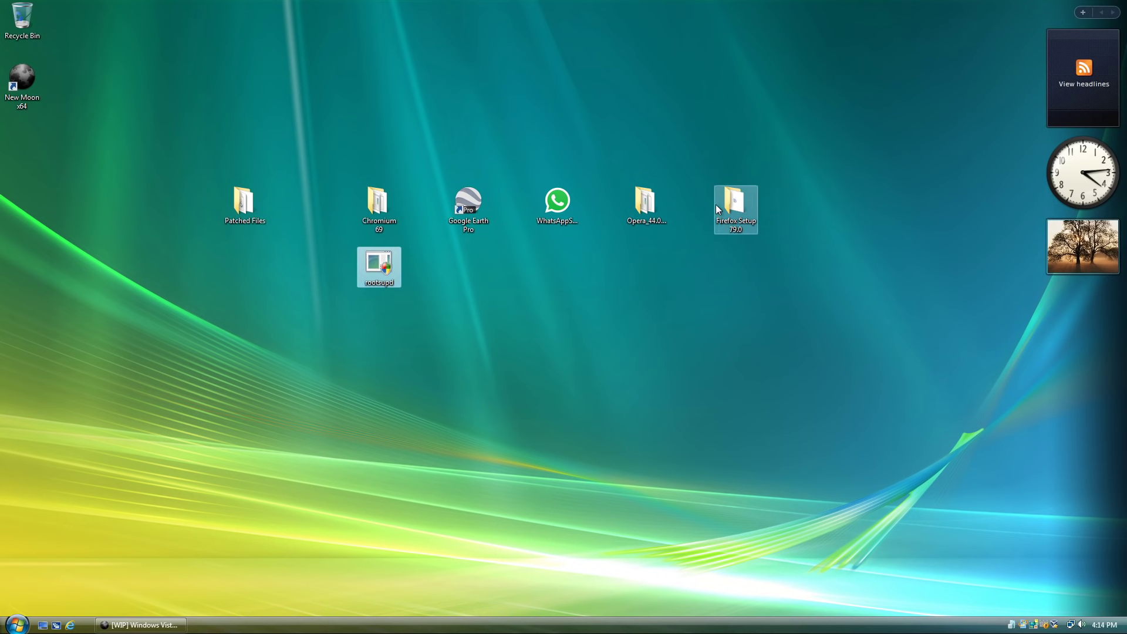
left_click_drag(755, 273, 379, 210)
left_click(528, 260)
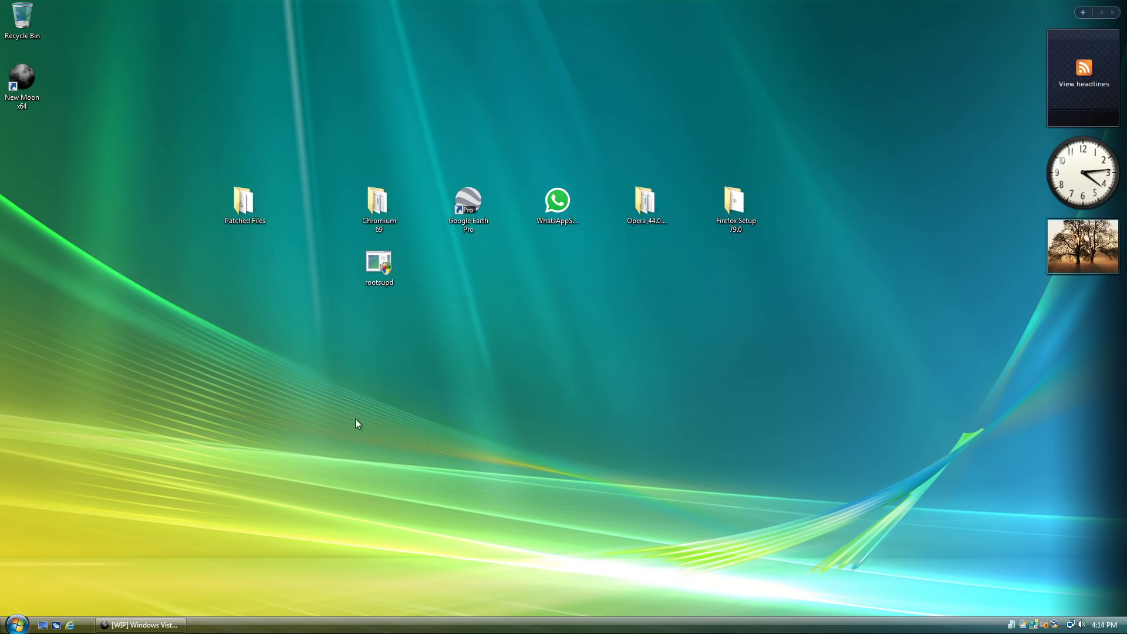
Step: Browse to the C:\Windows\System32 folder, view its files and close the window
left_click(17, 624)
left_click(187, 461)
double_click(378, 334)
scroll(404, 378, "down", 7)
scroll(407, 421, "down", 4)
double_click(407, 421)
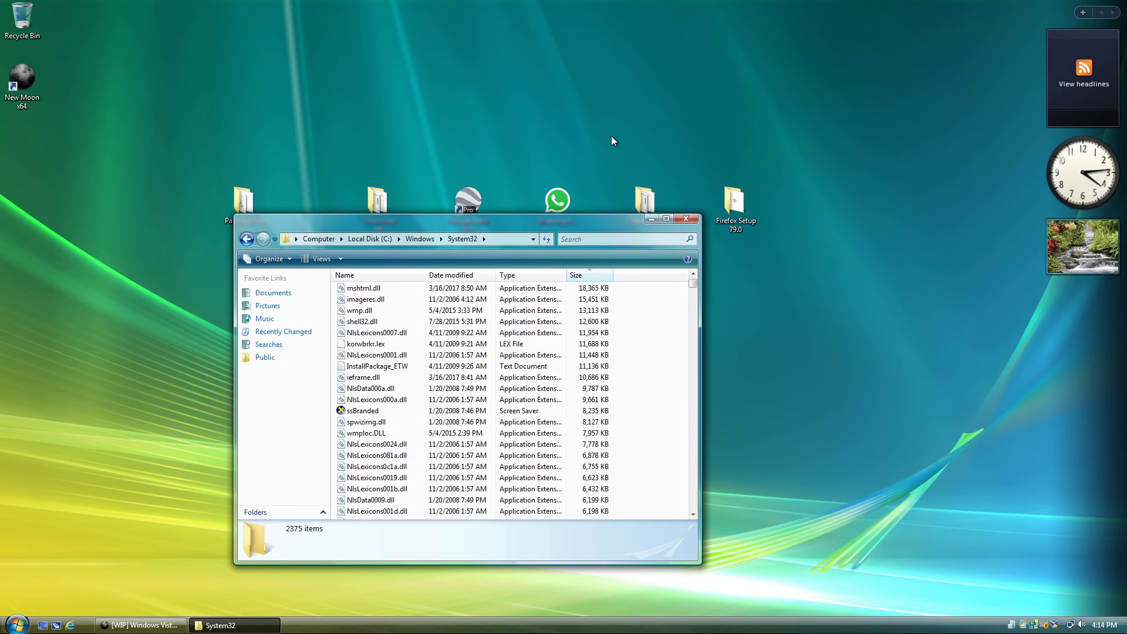
left_click(685, 220)
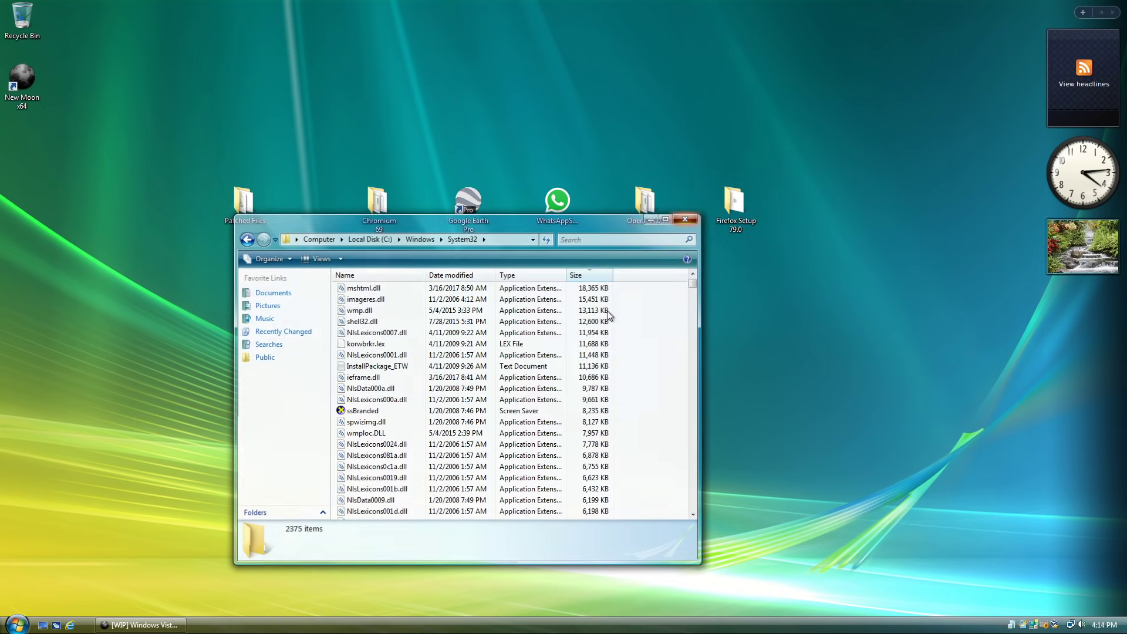
Step: Review the Windows Vista Extended Kernel forum tutorial on modifying kernel32.dll with CFF Explorer and ExportTableTester
left_click(141, 625)
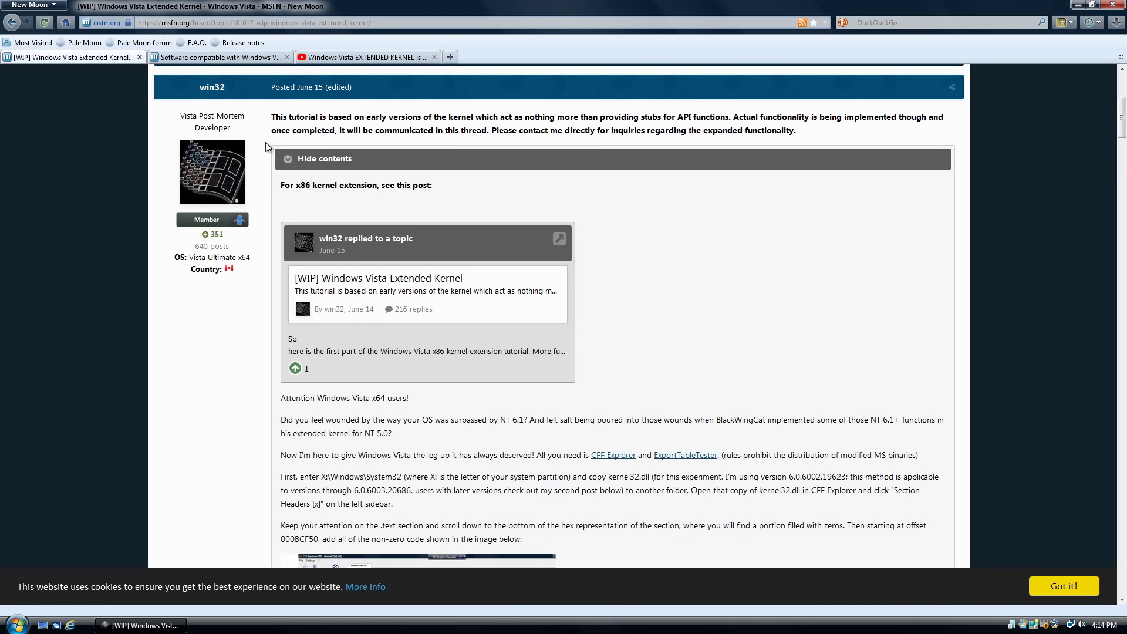
scroll(586, 332, "down", 3)
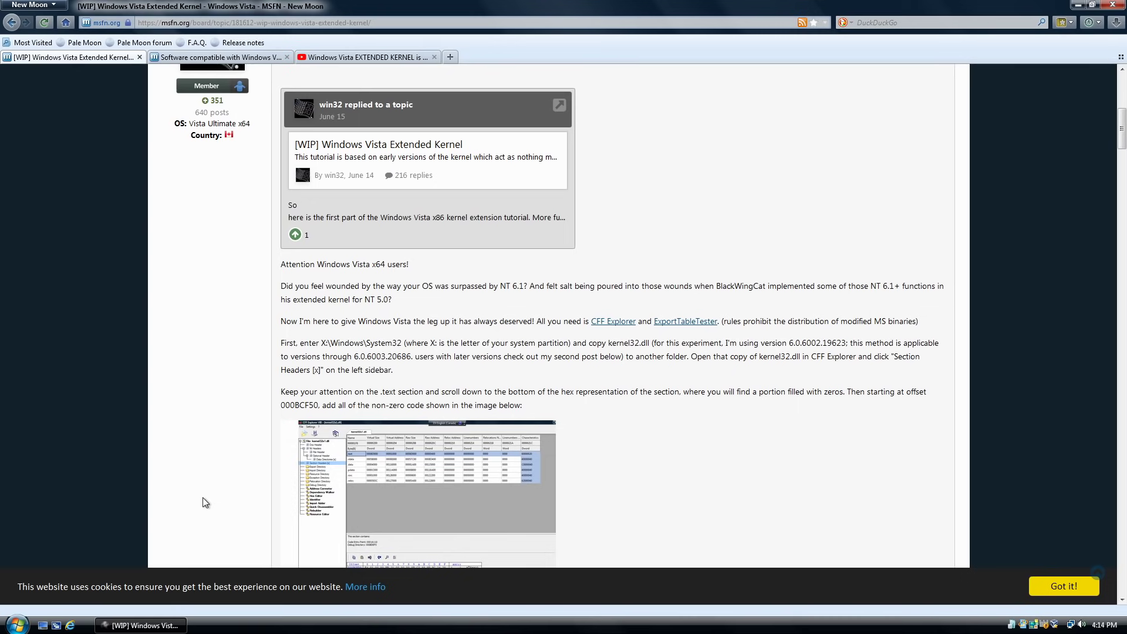
scroll(408, 404, "down", 10)
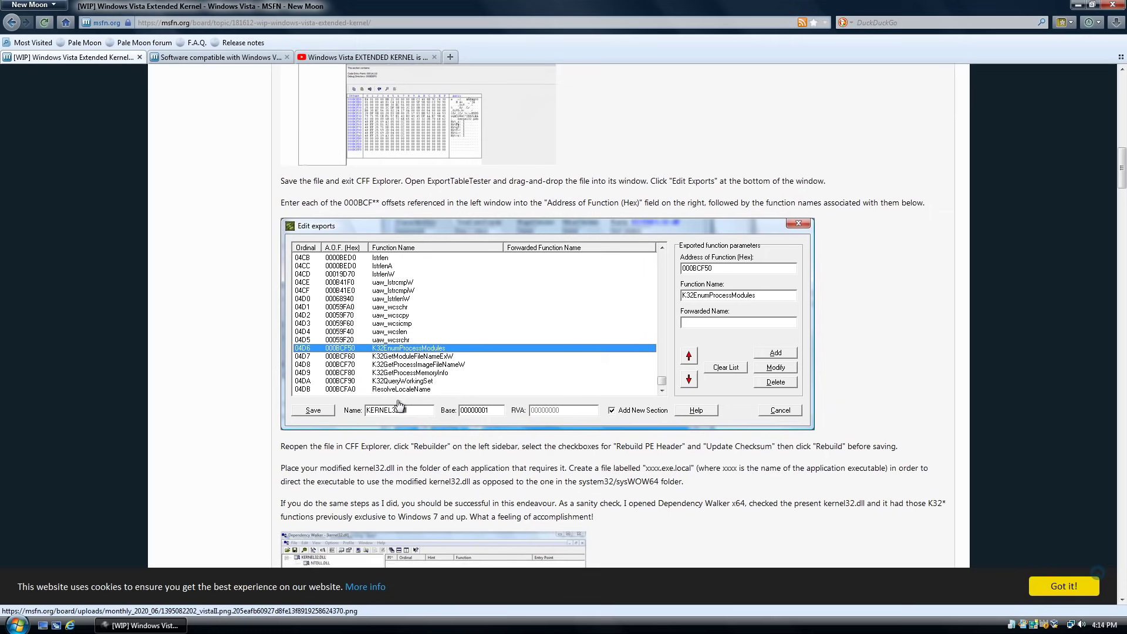
scroll(408, 403, "down", 7)
scroll(482, 345, "up", 20)
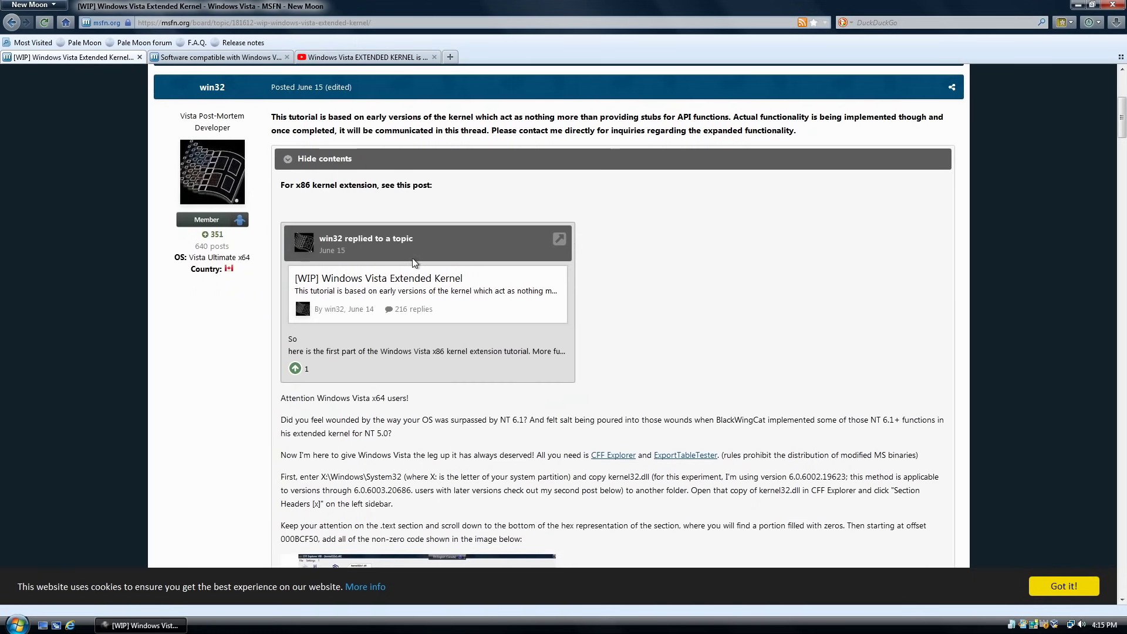
scroll(471, 329, "down", 7)
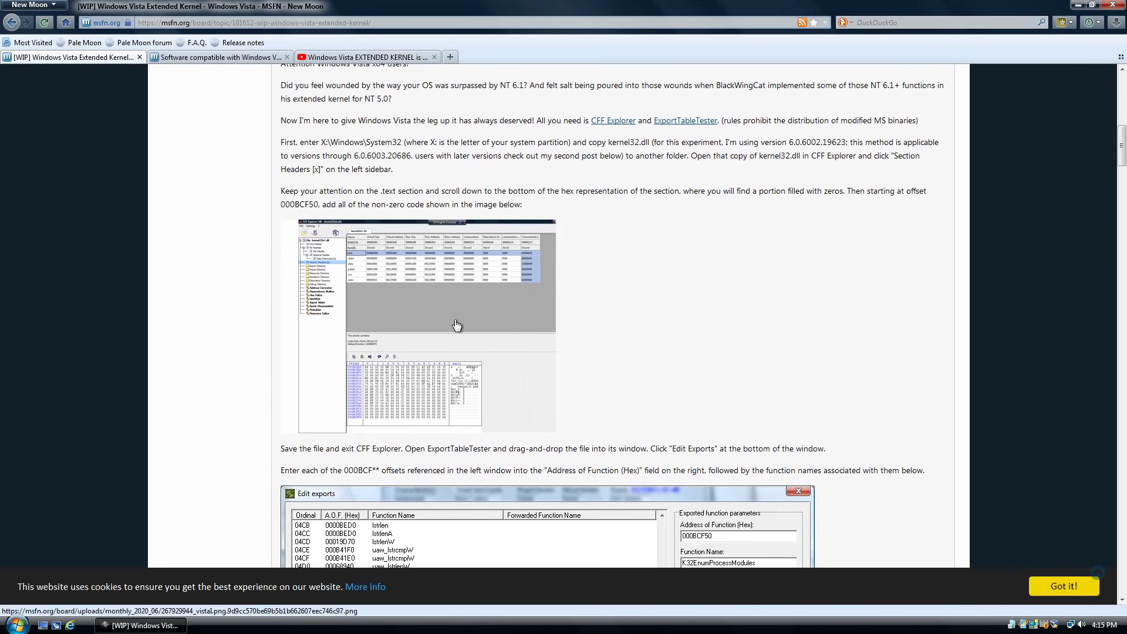
left_click(1074, 7)
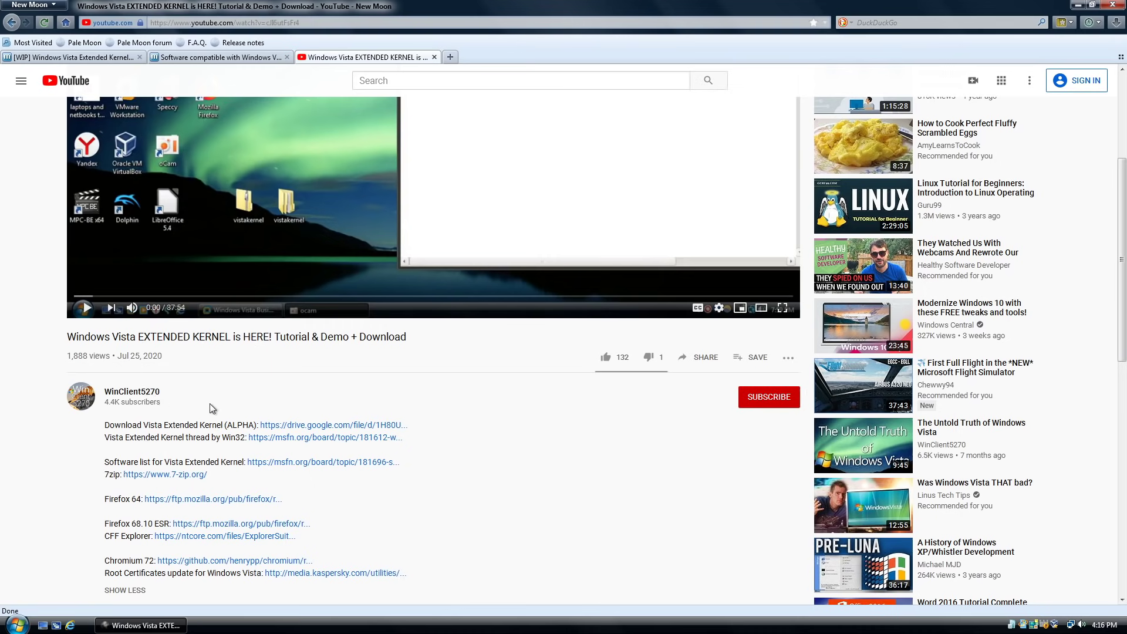
Step: Review the extended kernel download links in the YouTube video description and minimize the browser
scroll(339, 383, "up", 6)
scroll(239, 398, "down", 10)
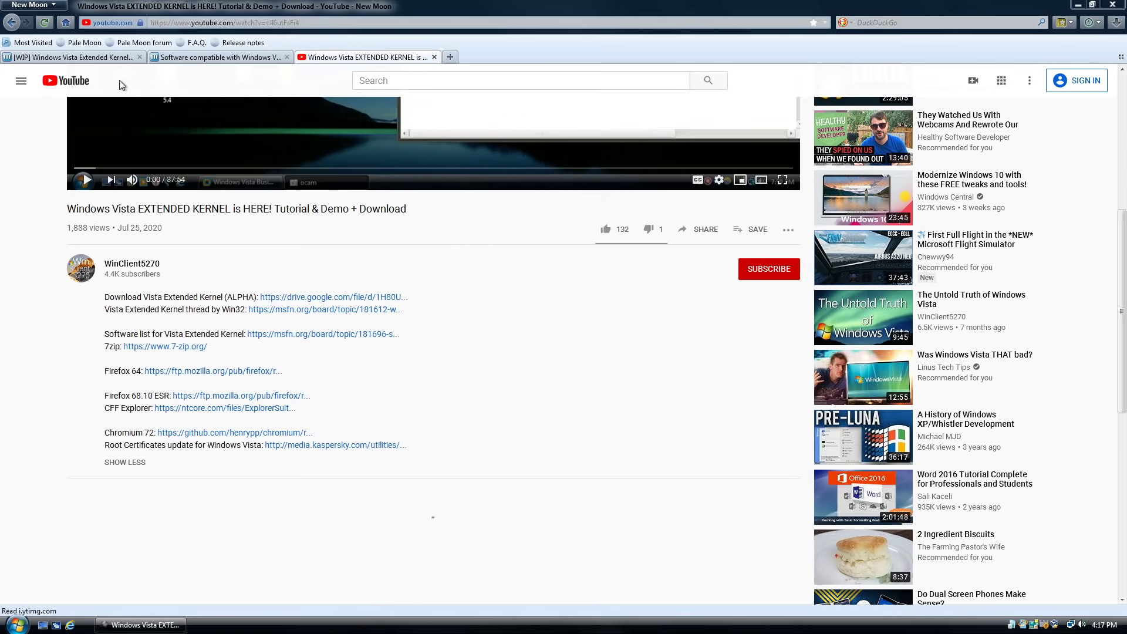
left_click(1078, 5)
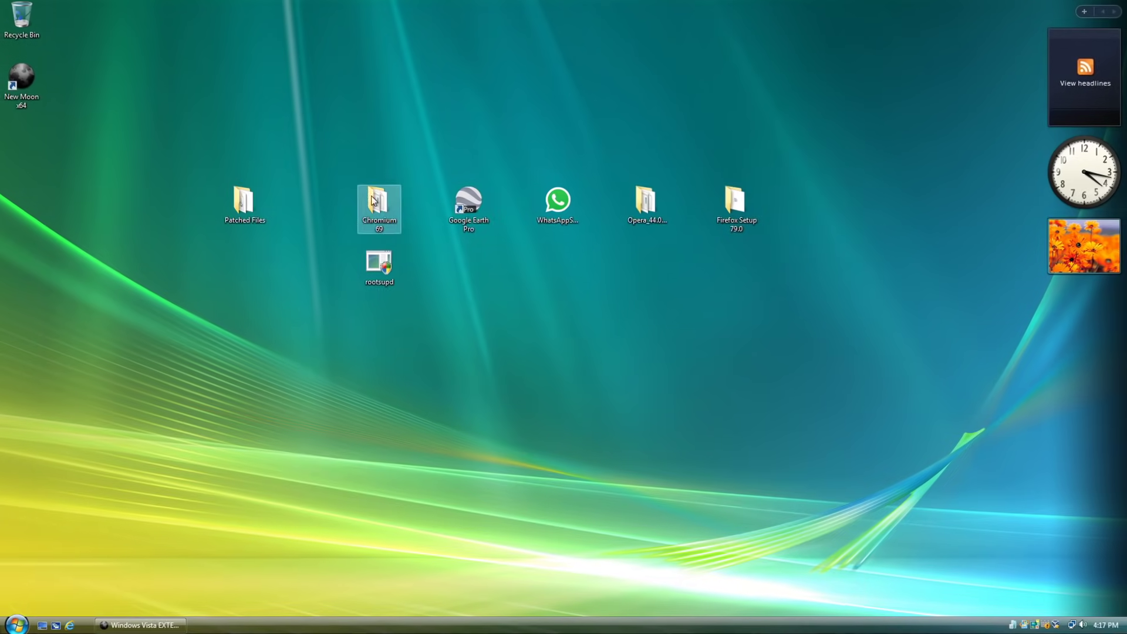
Step: Open the Patched Files folder on the desktop and select its six DLL files
double_click(244, 196)
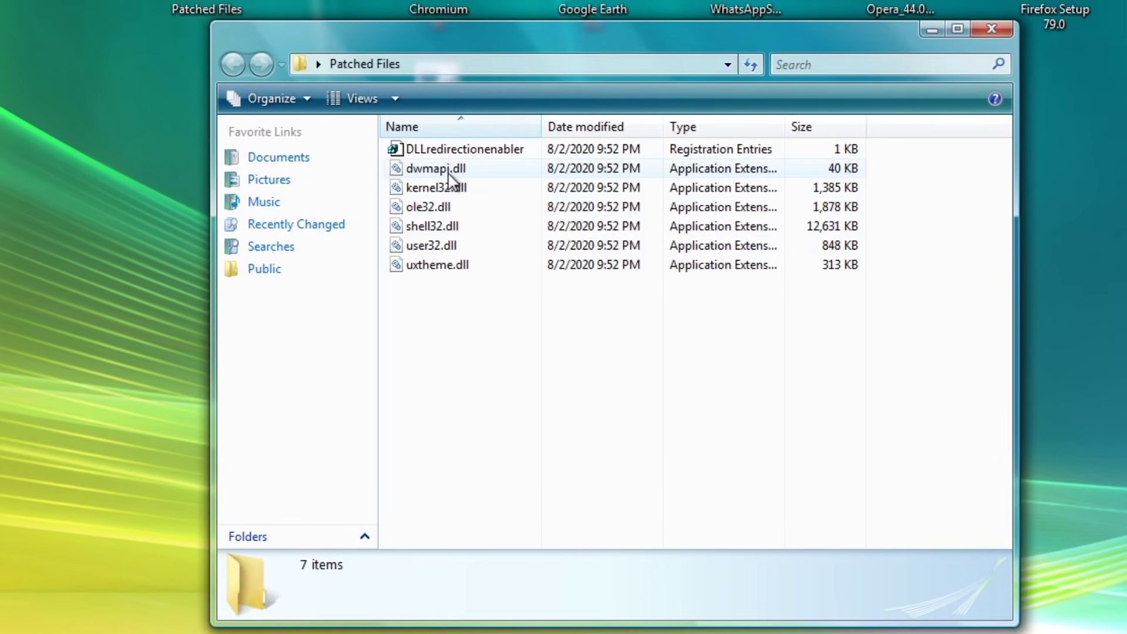
left_click_drag(456, 308, 439, 184)
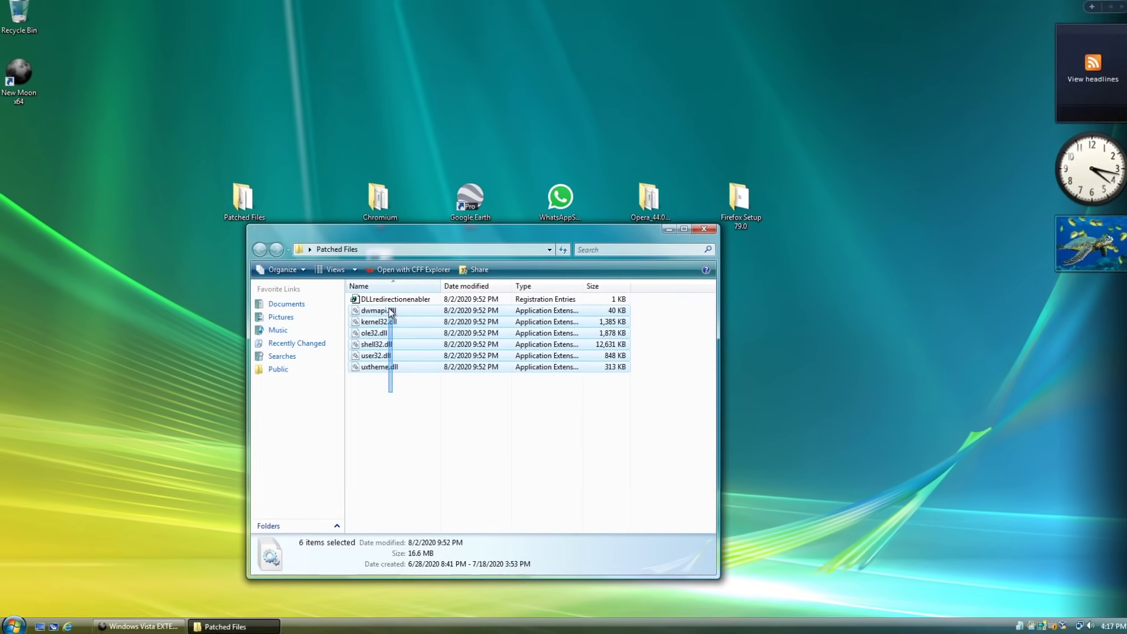
left_click_drag(474, 389, 463, 236)
left_click_drag(409, 321, 407, 317)
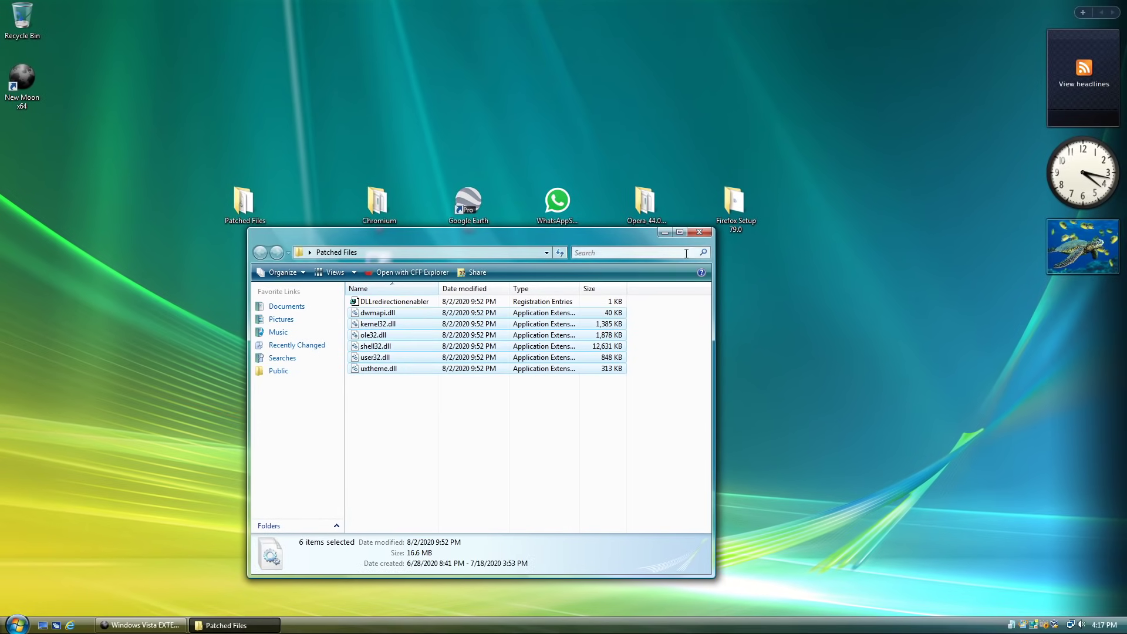
Step: Return to the browser and highlight the Root Certificates update for Windows Vista line in the video description
left_click(141, 625)
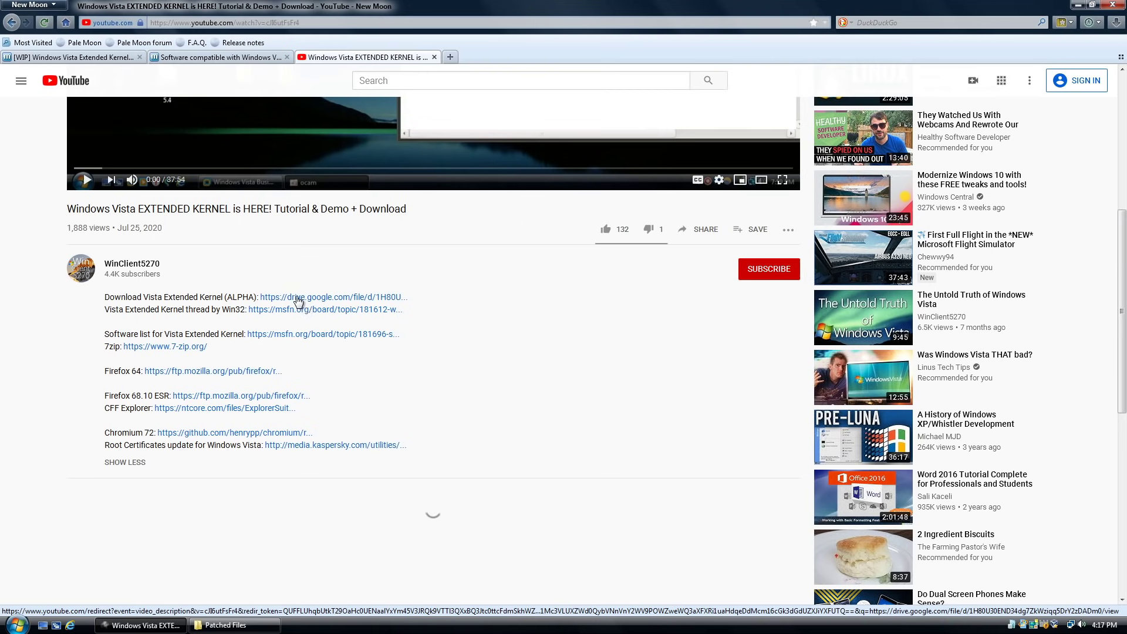
scroll(299, 301, "up", 2)
double_click(112, 512)
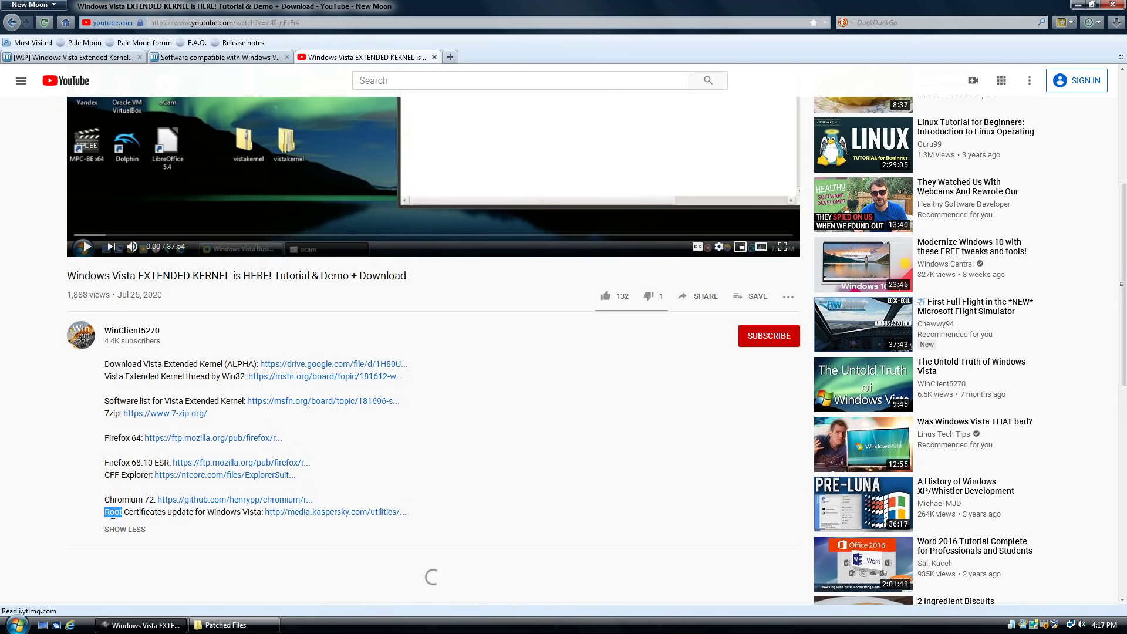
left_click_drag(113, 514, 259, 516)
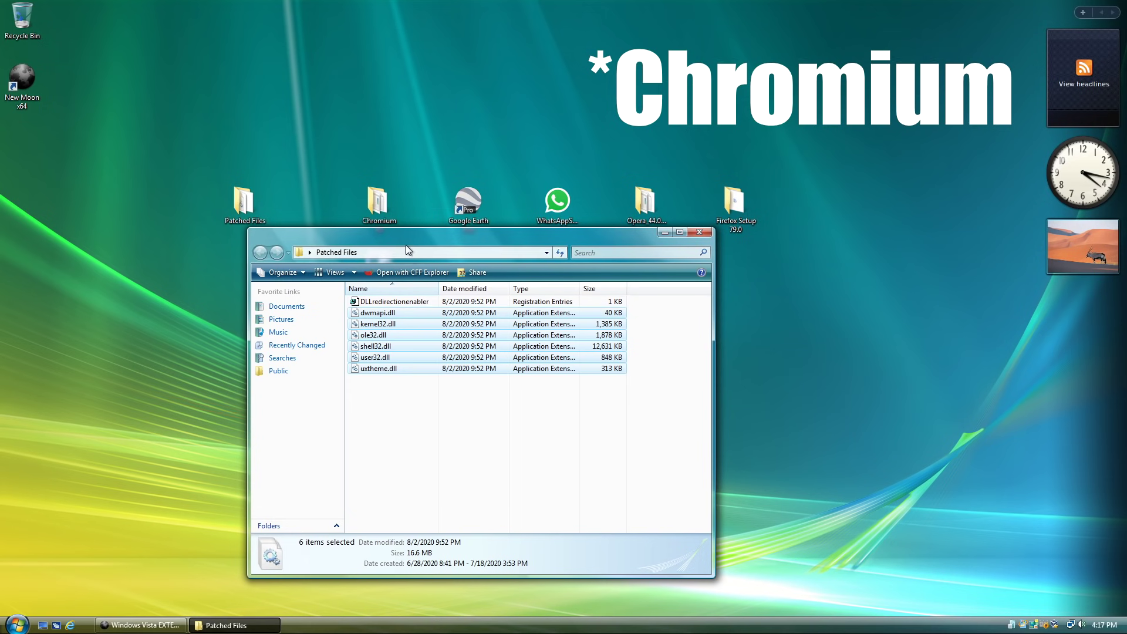
Step: Move the Patched Files window off the desktop icons and highlight rootsupd, Chromium 69 and Google Earth Pro
left_click_drag(407, 248, 417, 336)
left_click(389, 279)
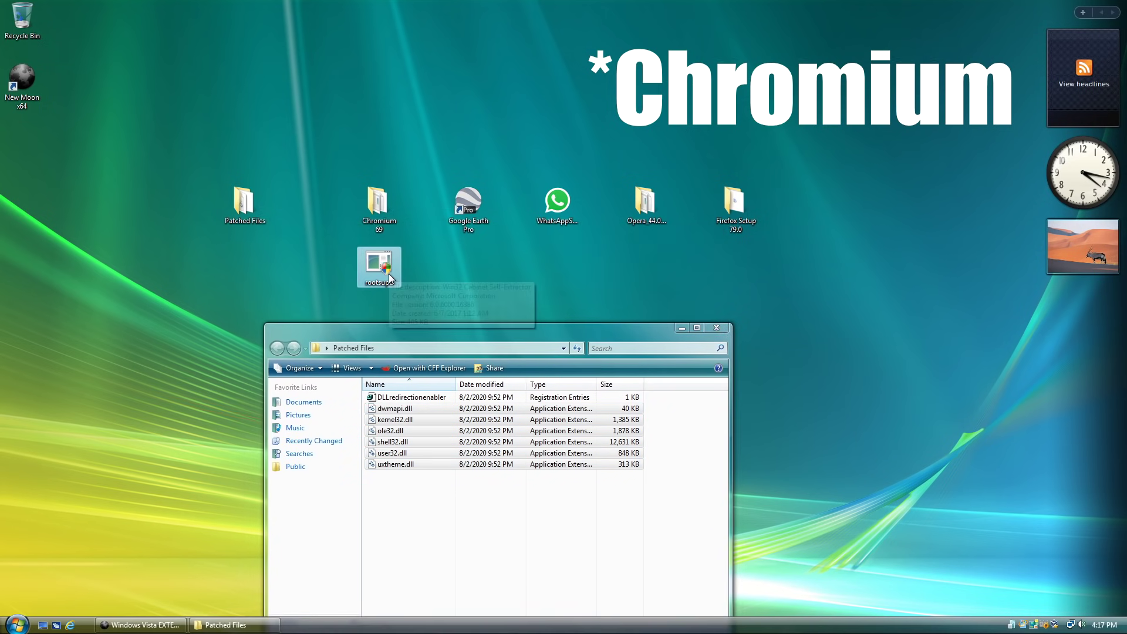
left_click(379, 206)
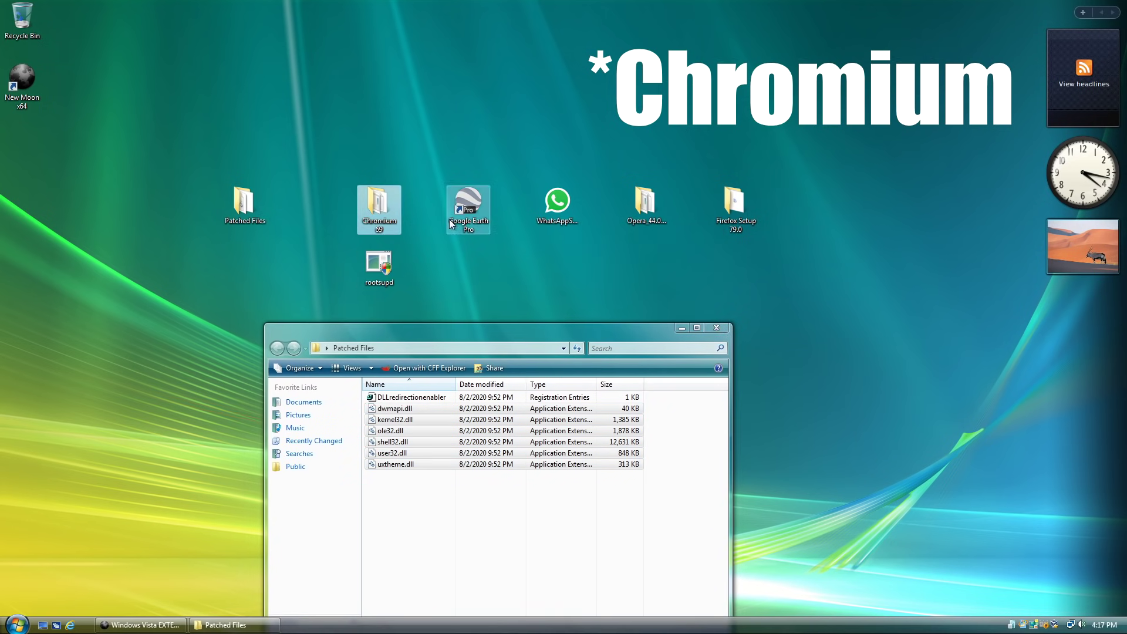
left_click_drag(478, 279, 380, 207)
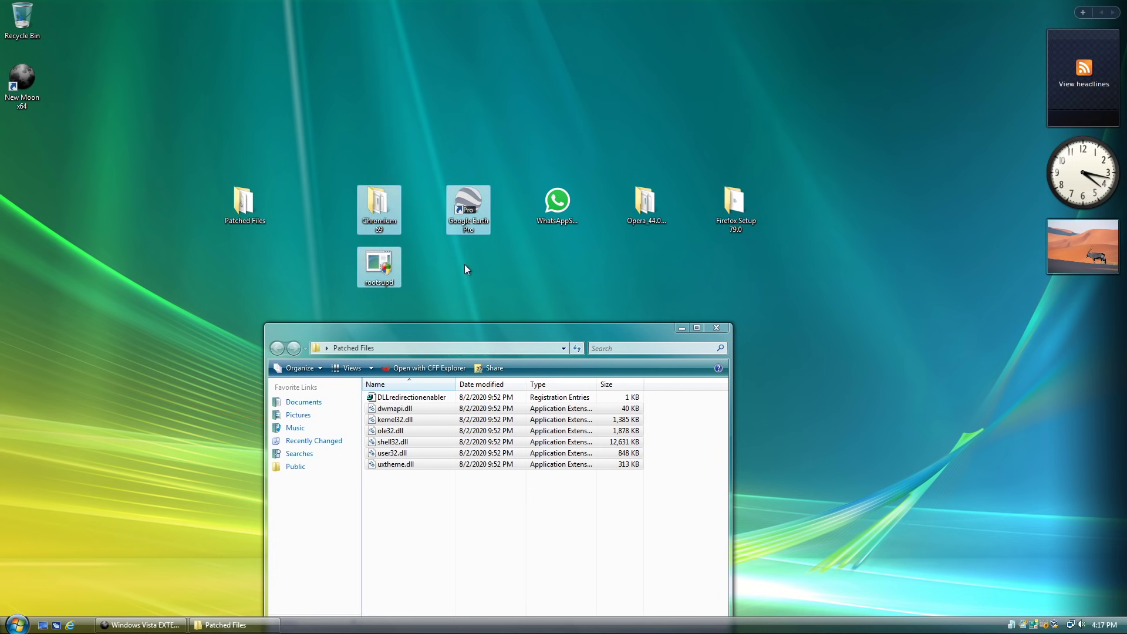
left_click(405, 293)
left_click_drag(409, 302, 531, 329)
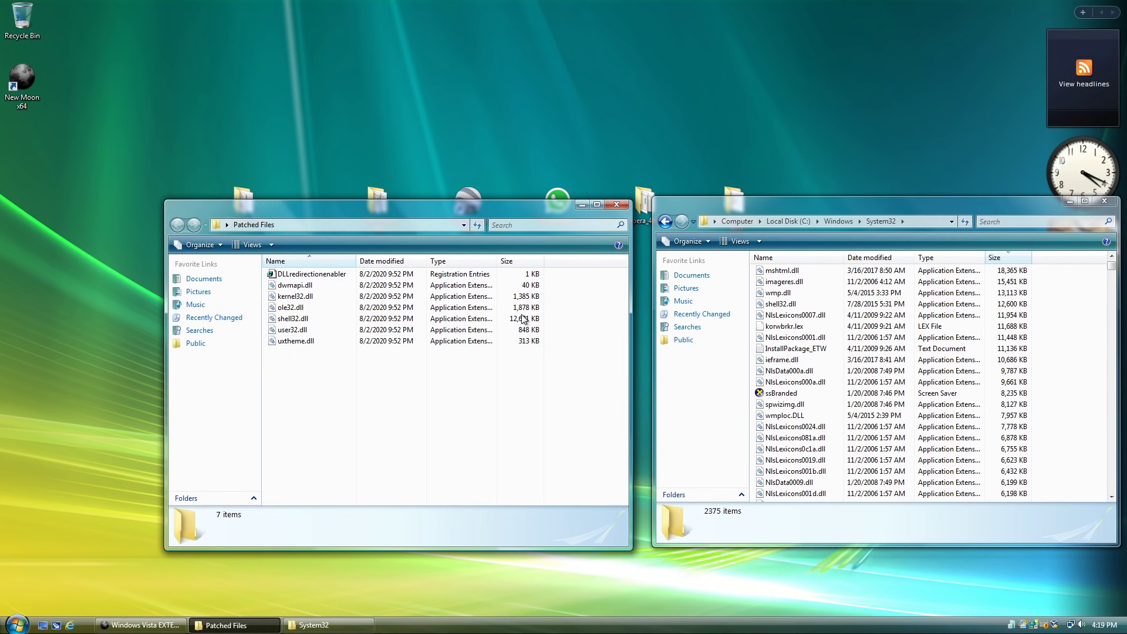
Step: Select the six DLLs in Patched Files and load en_windows_vista_business_sp2_x64_dvd_342327.iso into the virtual machine's optical drive
left_click_drag(352, 432, 316, 284)
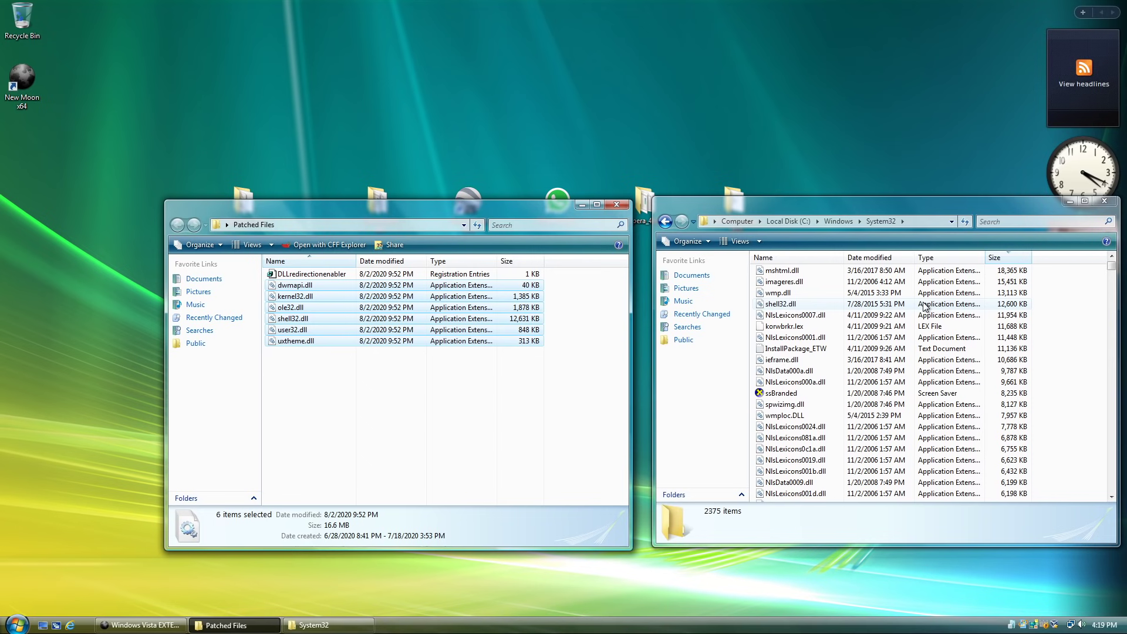
right_click(446, 623)
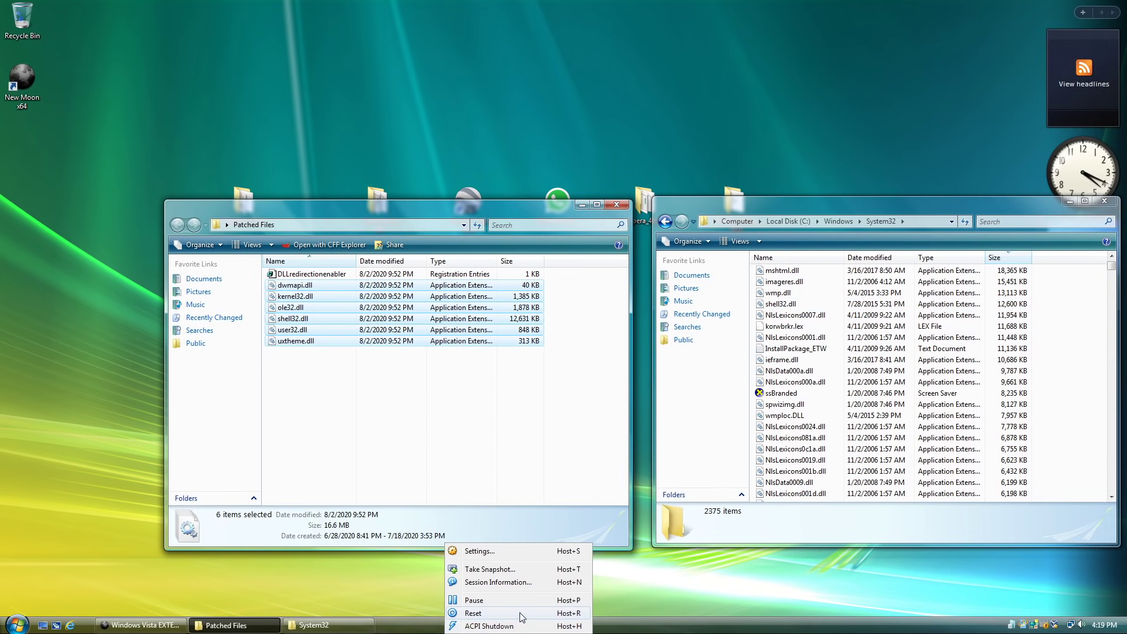
left_click(602, 624)
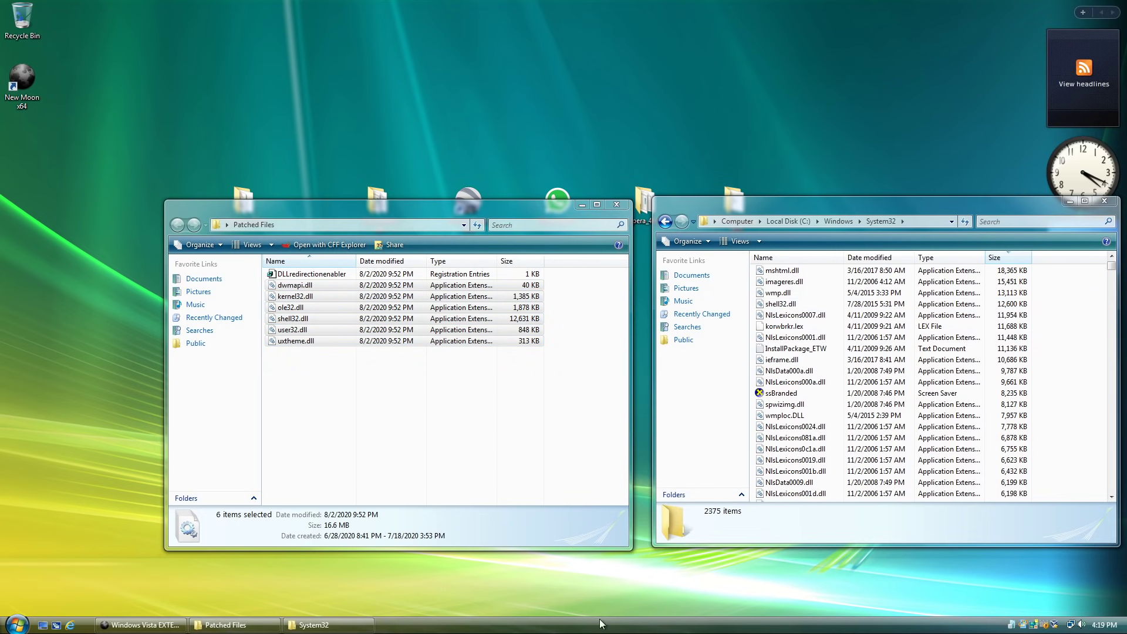
left_click(533, 630)
mouse_move(590, 524)
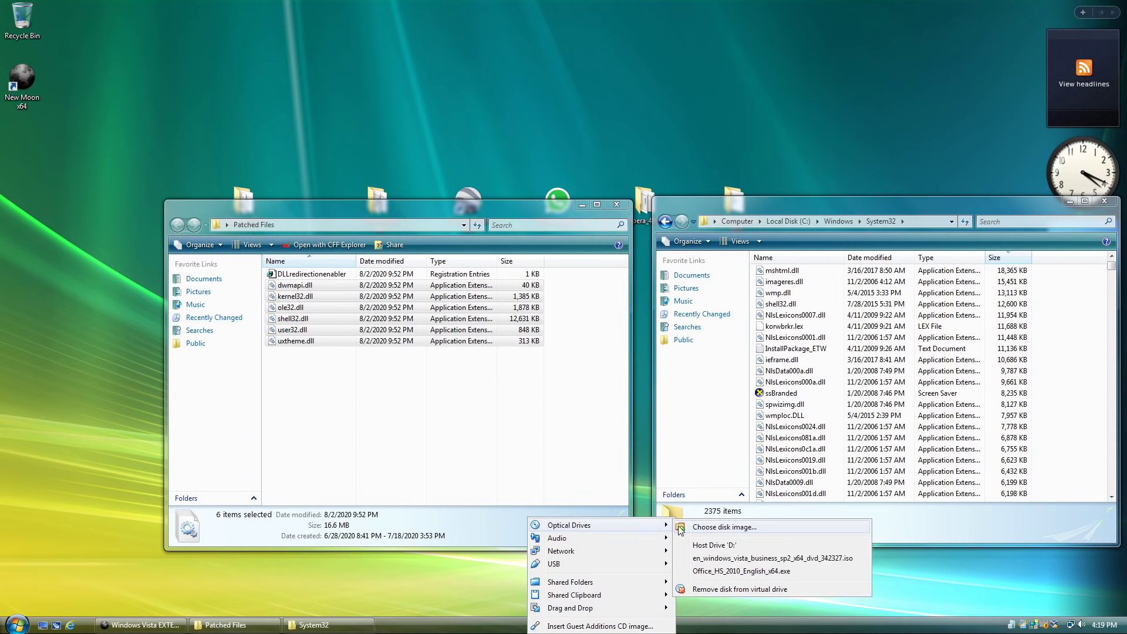
left_click(771, 559)
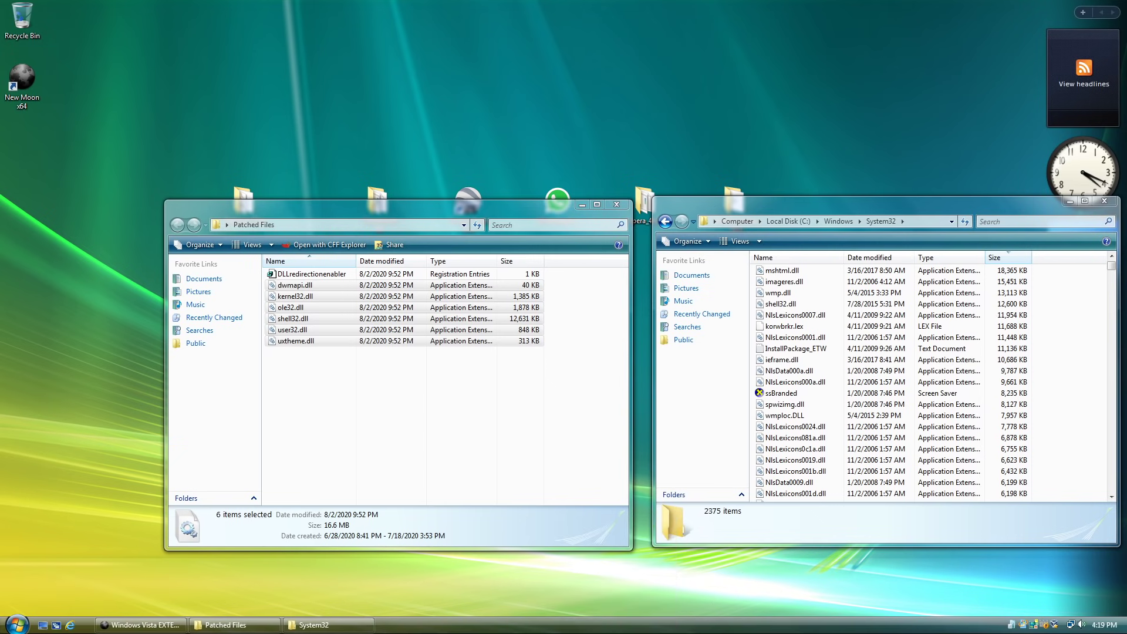
Step: Restart Windows Vista so the virtual machine can boot from the installation disc
key("super")
left_click(224, 606)
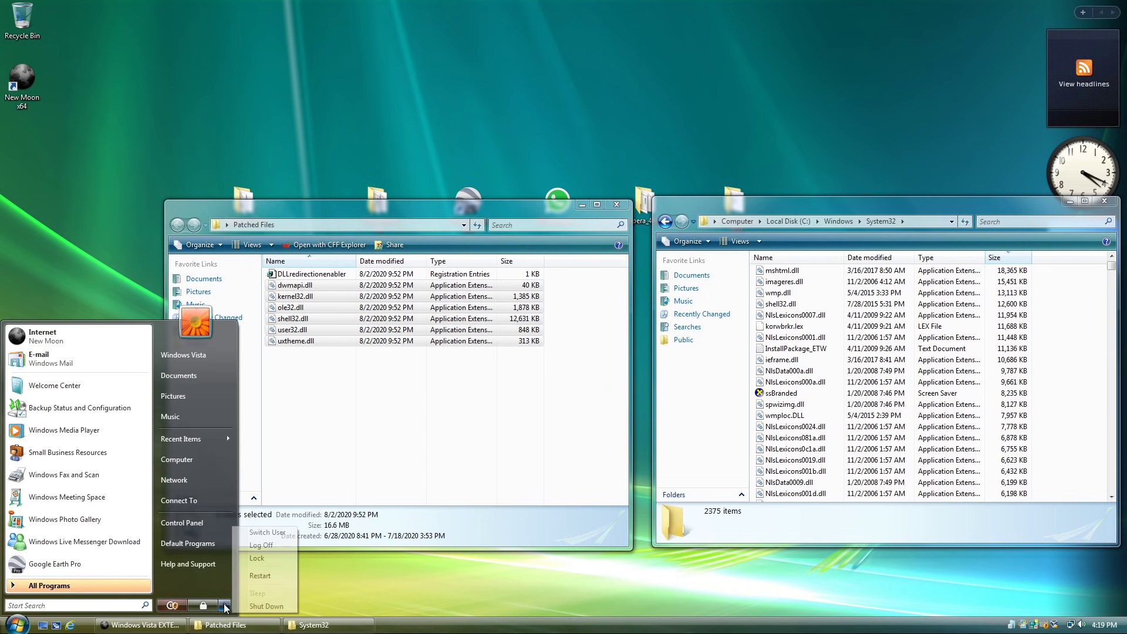
left_click(263, 576)
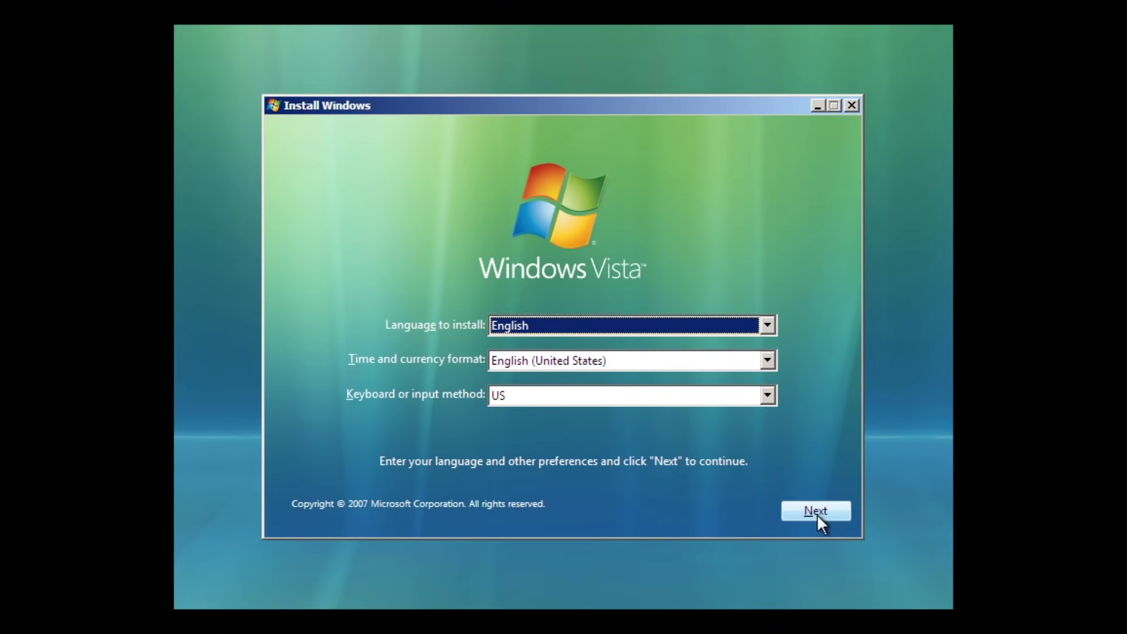
Step: Accept the setup language options, choose to repair the detected Windows installation, and open the recovery Command Prompt
left_click(816, 513)
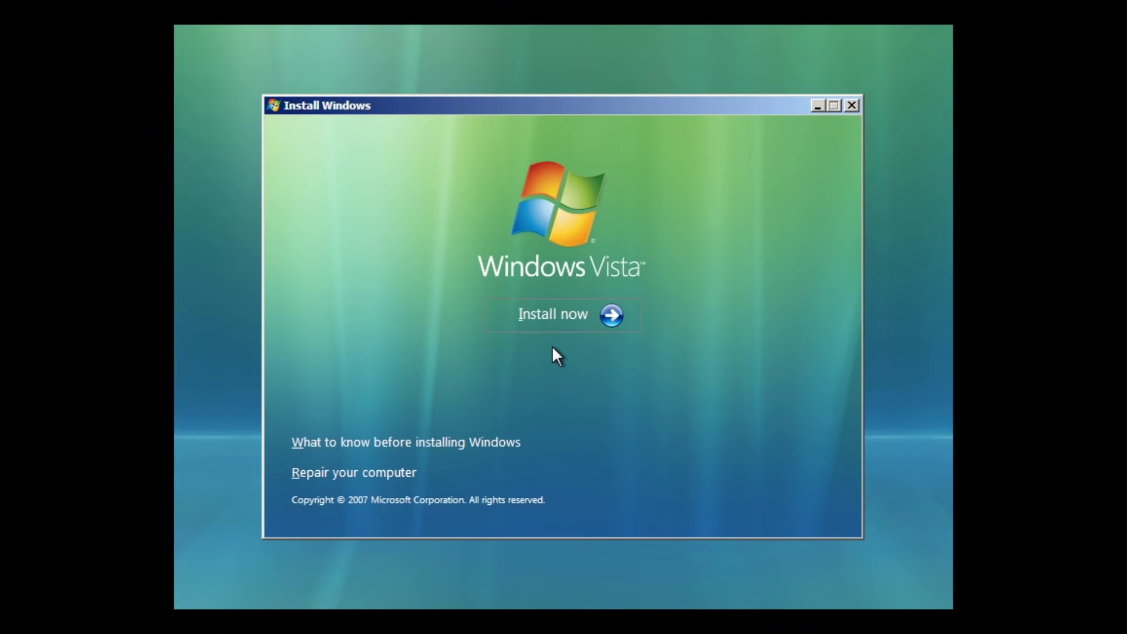
left_click(403, 472)
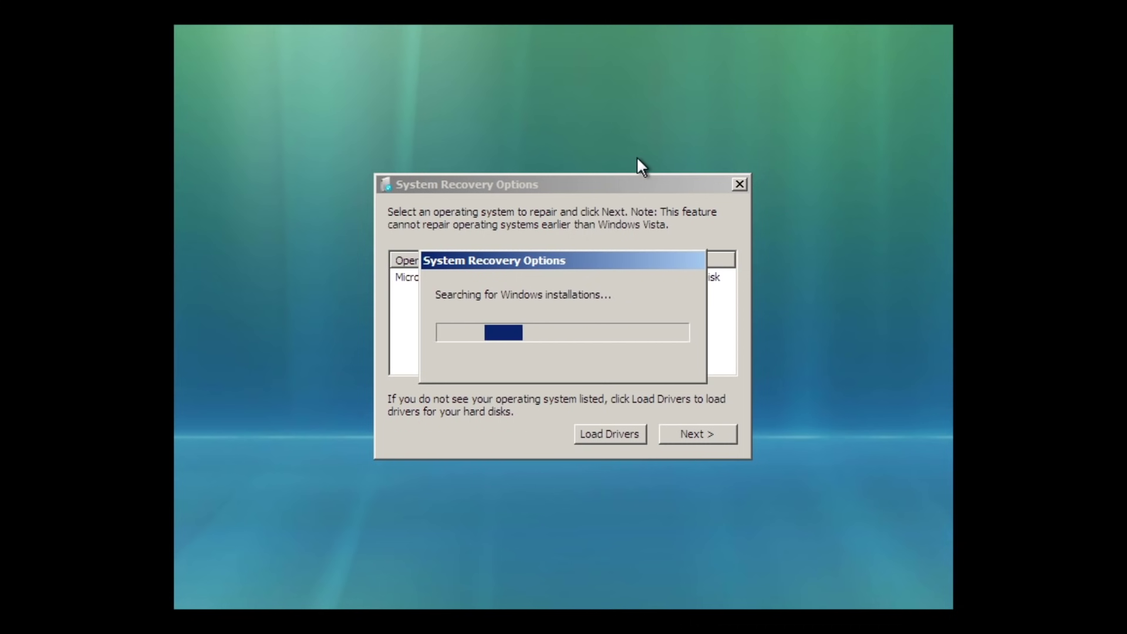
left_click(689, 436)
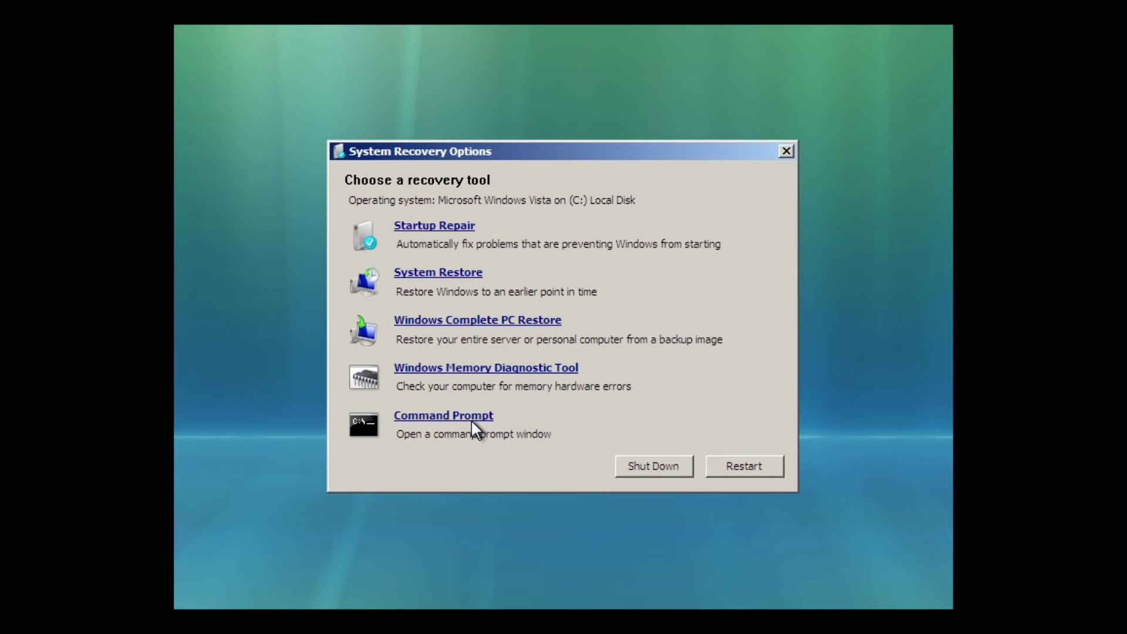
left_click(471, 417)
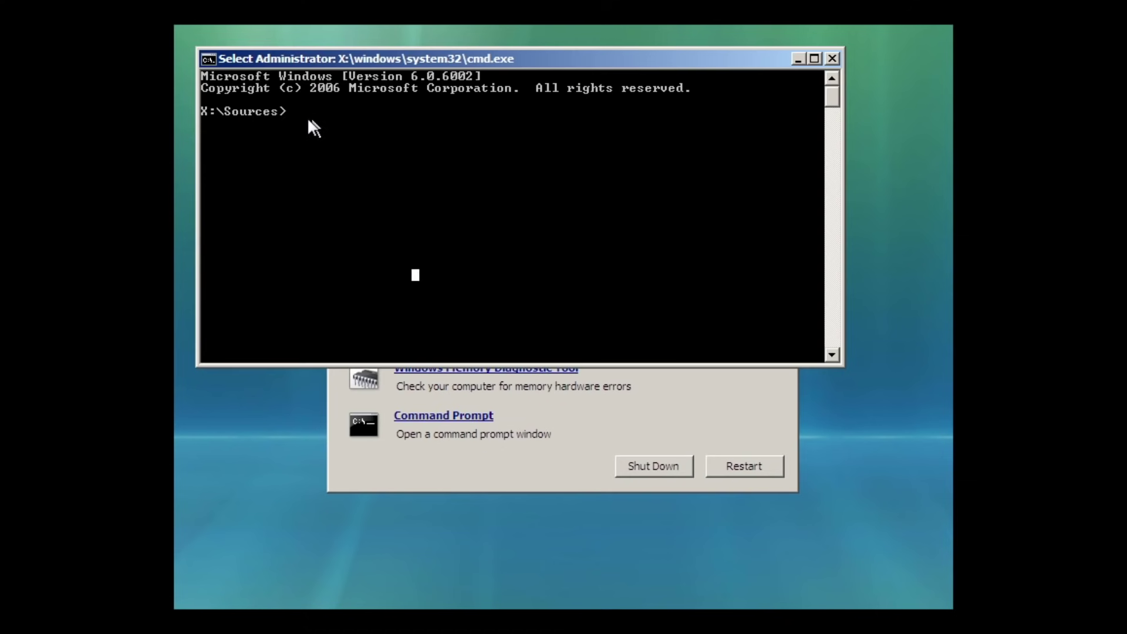
left_click_drag(339, 57, 371, 115)
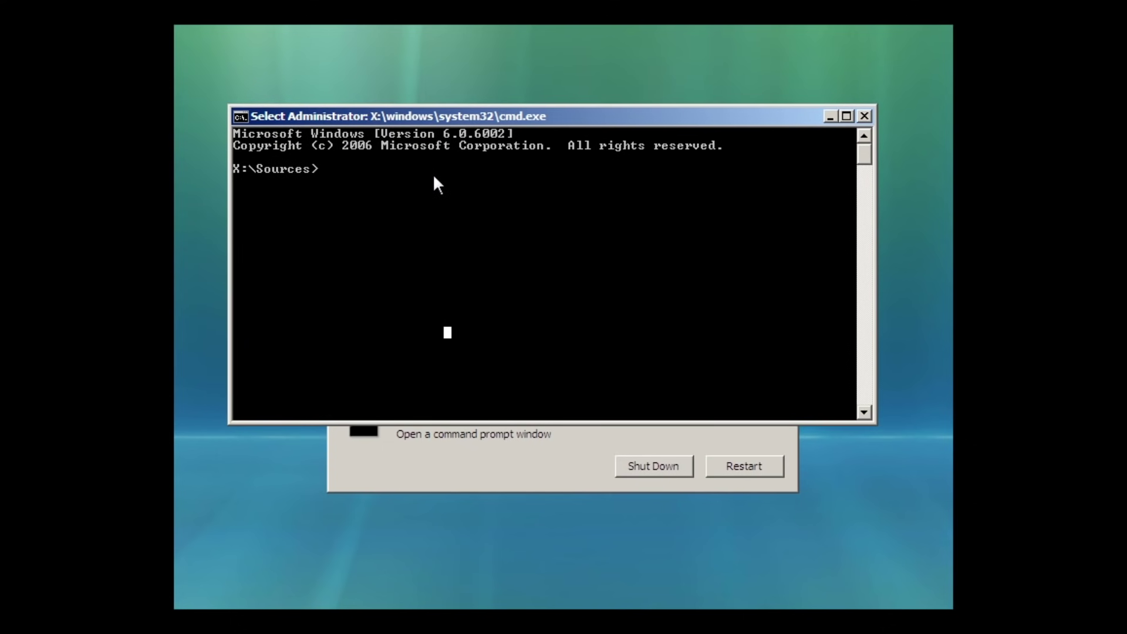
Step: Switch the command prompt to the C: drive with cd /D C:
type("cd \\D C:")
key("Return")
type("cd /D C:")
key("Return")
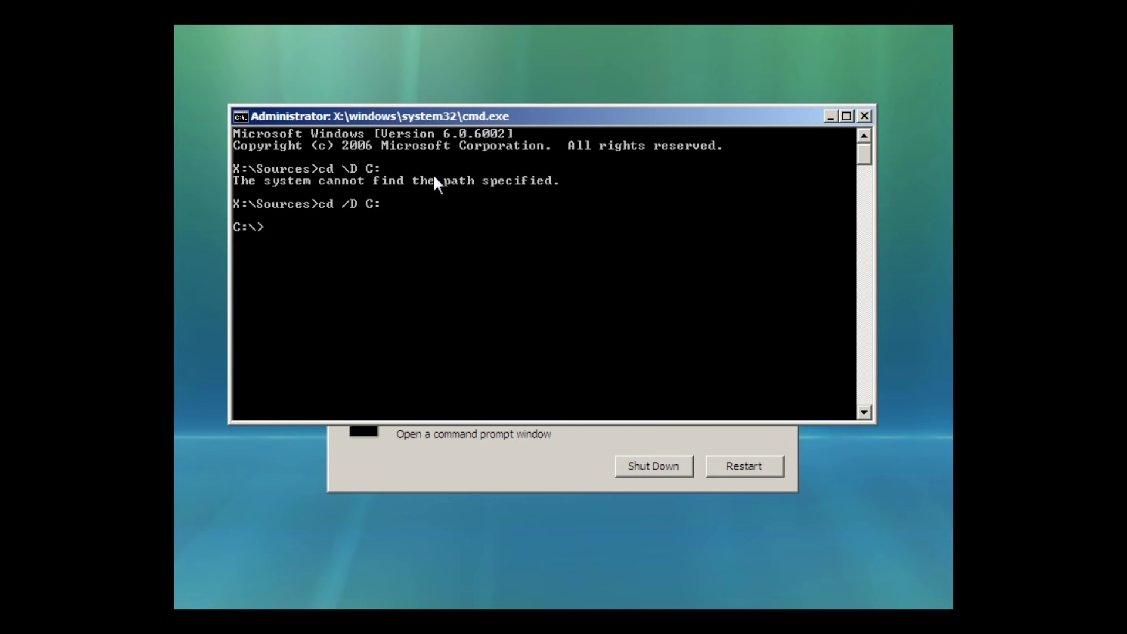
Step: Change the working directory to C:\Users\Windows Vista\Desktop\Patched Files one folder at a time
type("cd users")
key("Return")
type("ccd")
key("BackSpace")
key("BackSpace")
type("d Win")
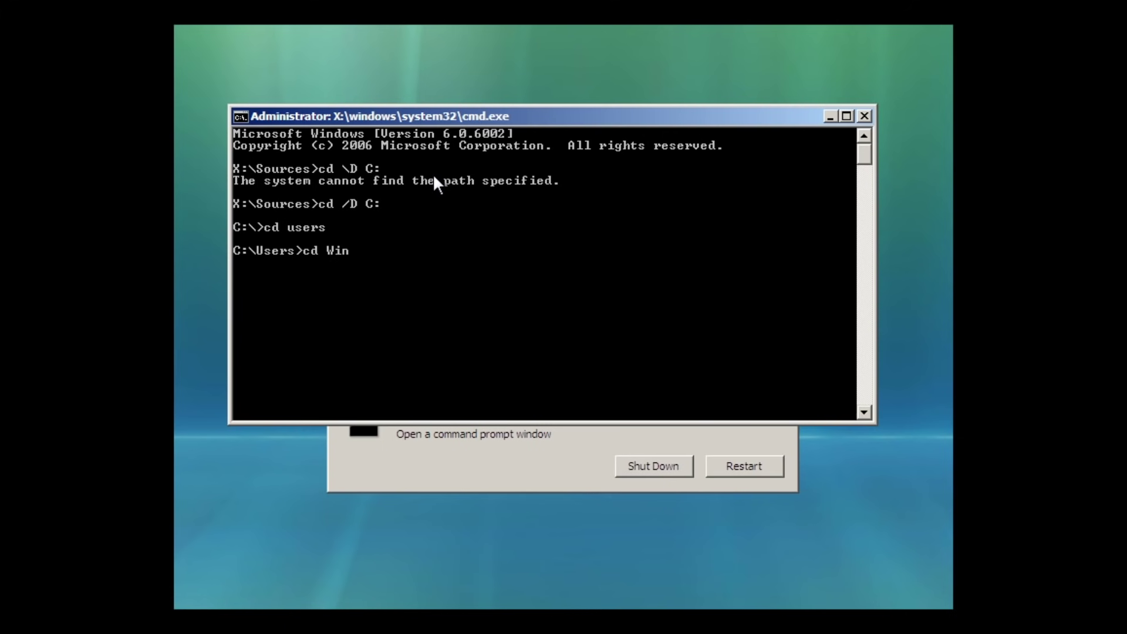
type("dows Vista")
key("Return")
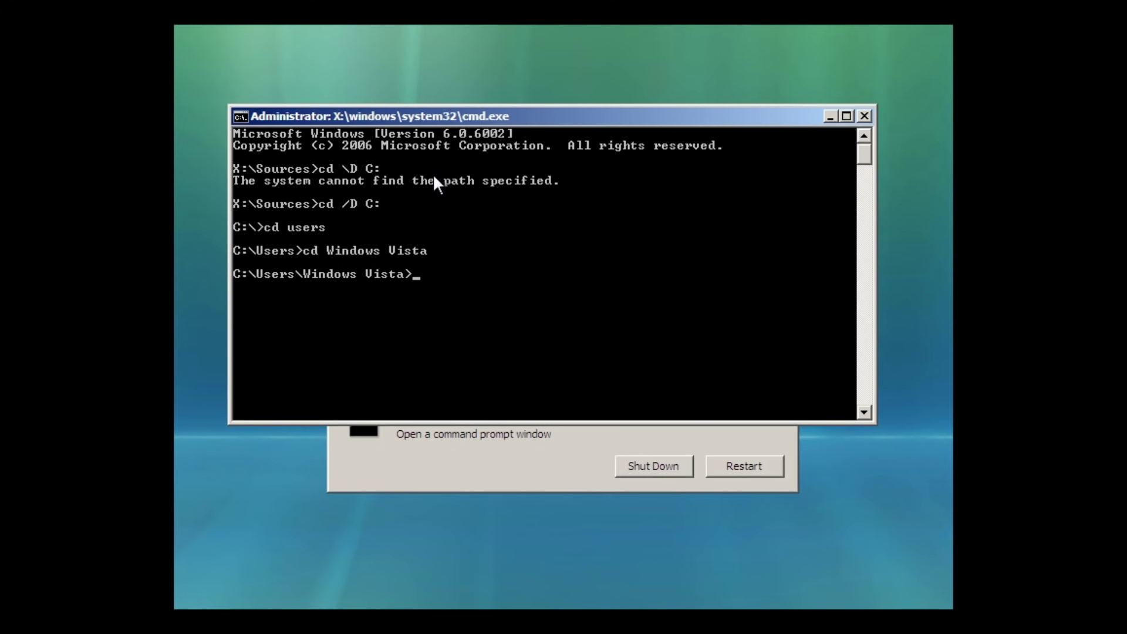
type("cd Desktop")
key("Return")
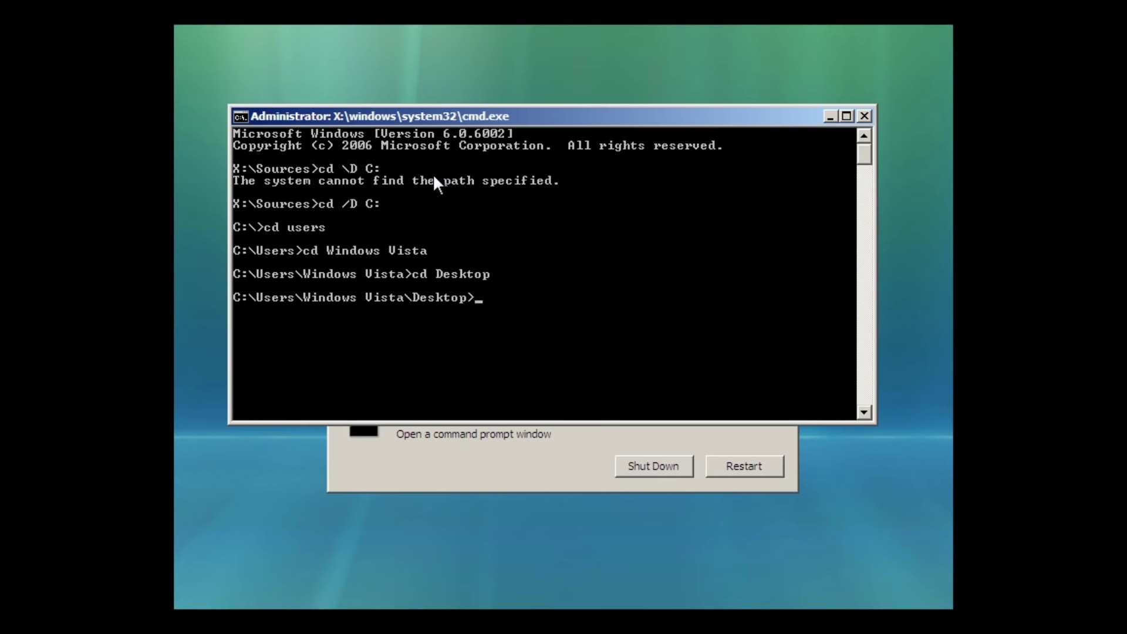
type("cd Patched Files")
key("Return")
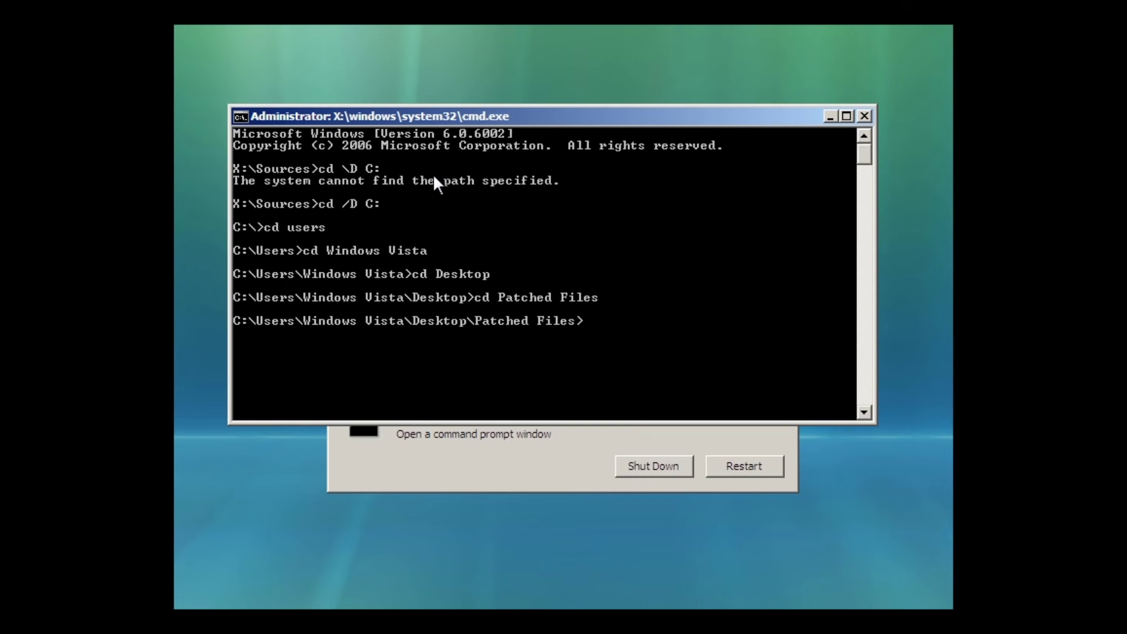
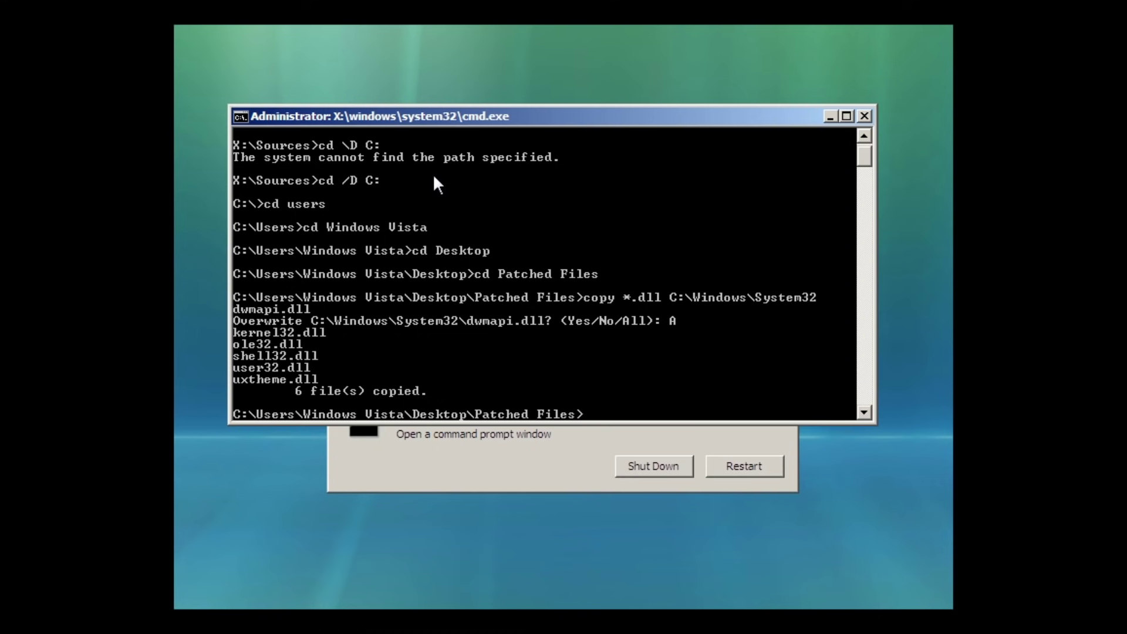
Step: Close the command prompt and restart the computer from System Recovery Options
left_click(864, 114)
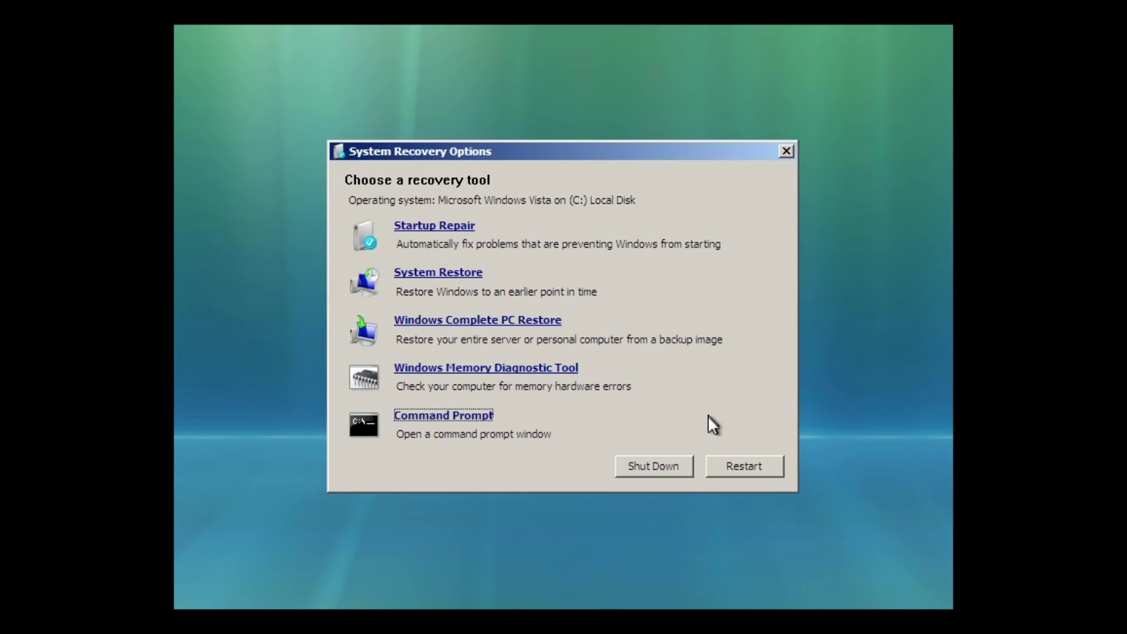
left_click(712, 462)
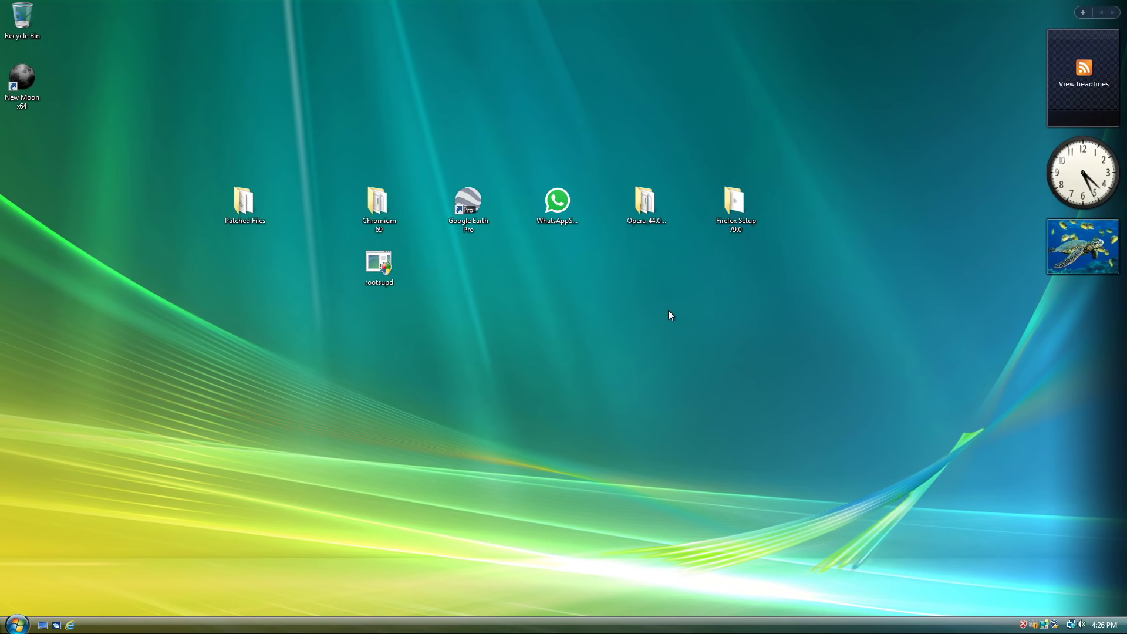
Step: Launch chrome from the Chromium 69 folder on the desktop and minimize the folder window
double_click(378, 205)
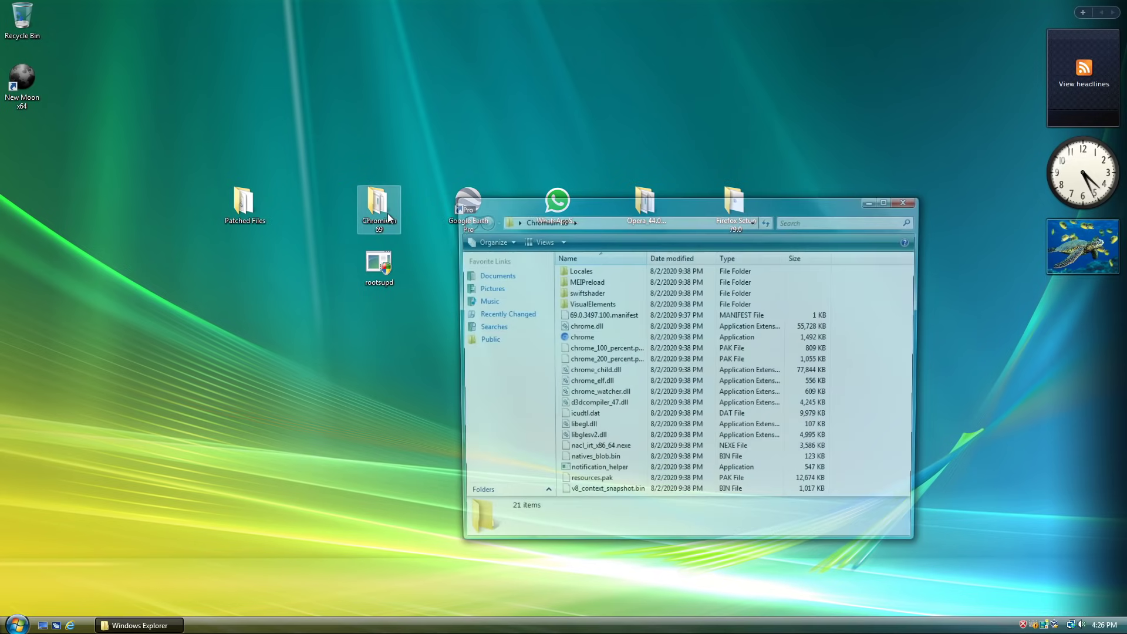
double_click(582, 338)
left_click(597, 325)
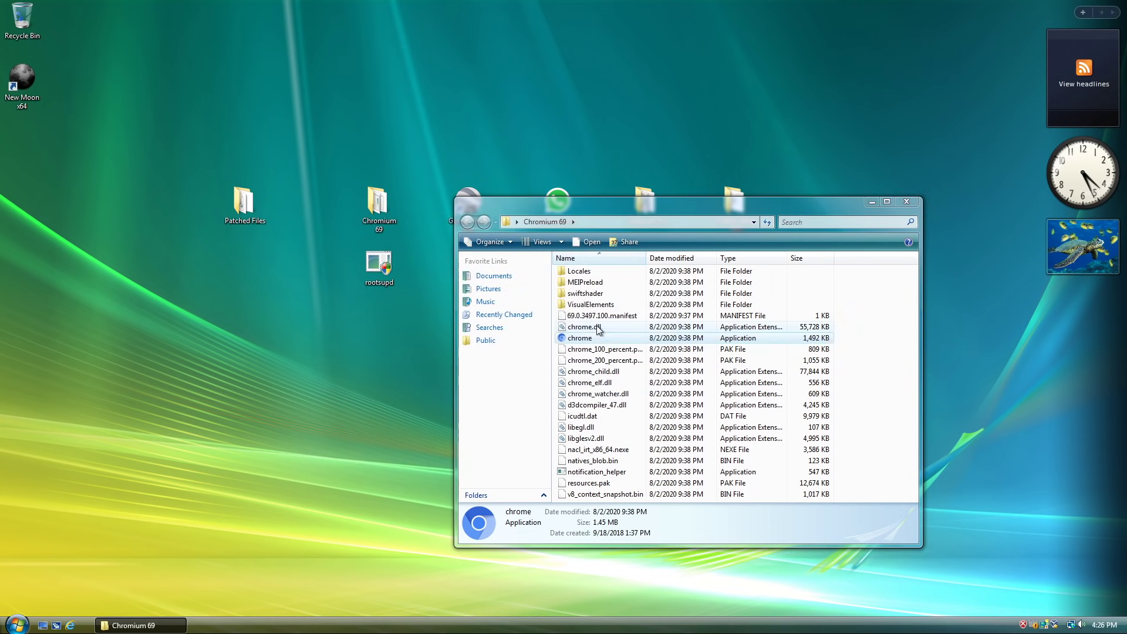
left_click(878, 201)
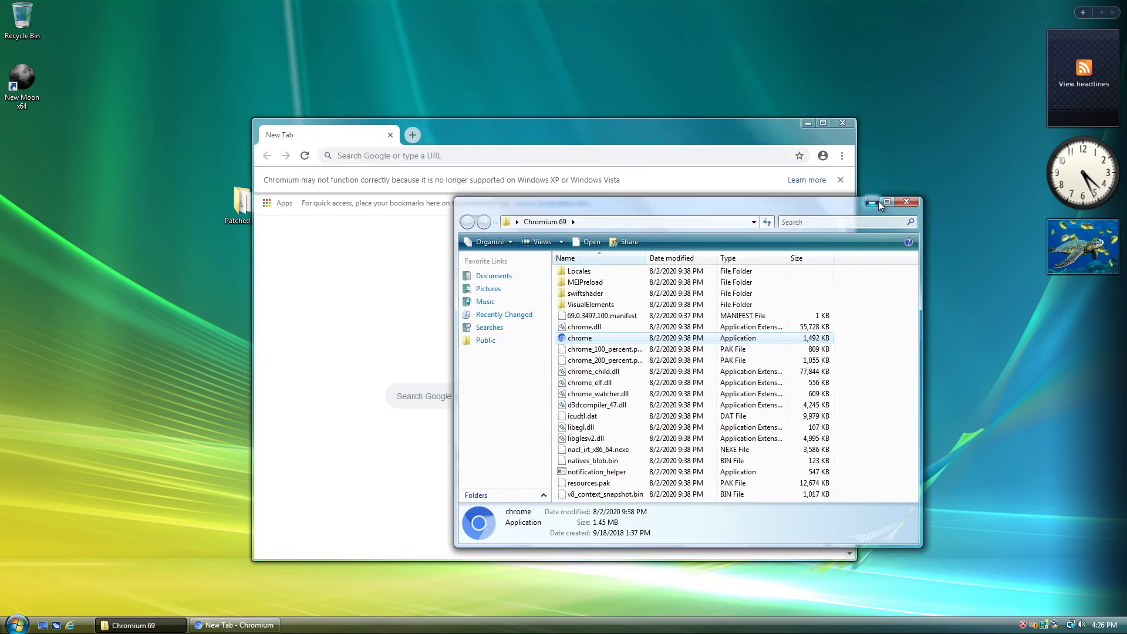
Step: Maximize the Chromium window and dismiss the notice about unsupported Windows versions
left_click(704, 130)
left_click_drag(698, 128, 697, 119)
double_click(697, 120)
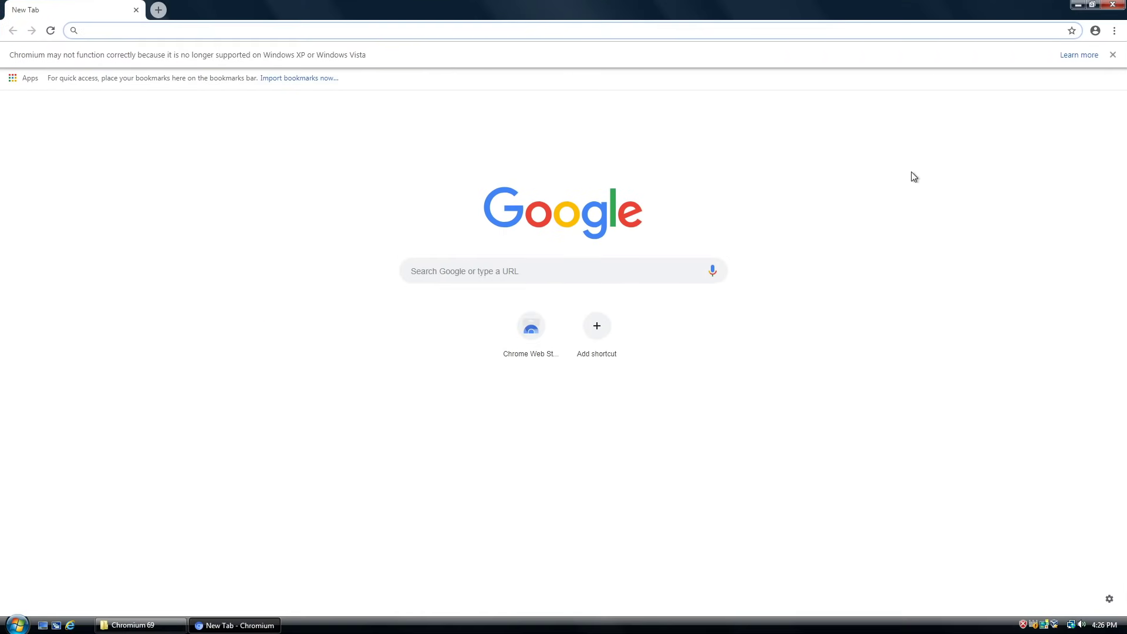
left_click(1113, 55)
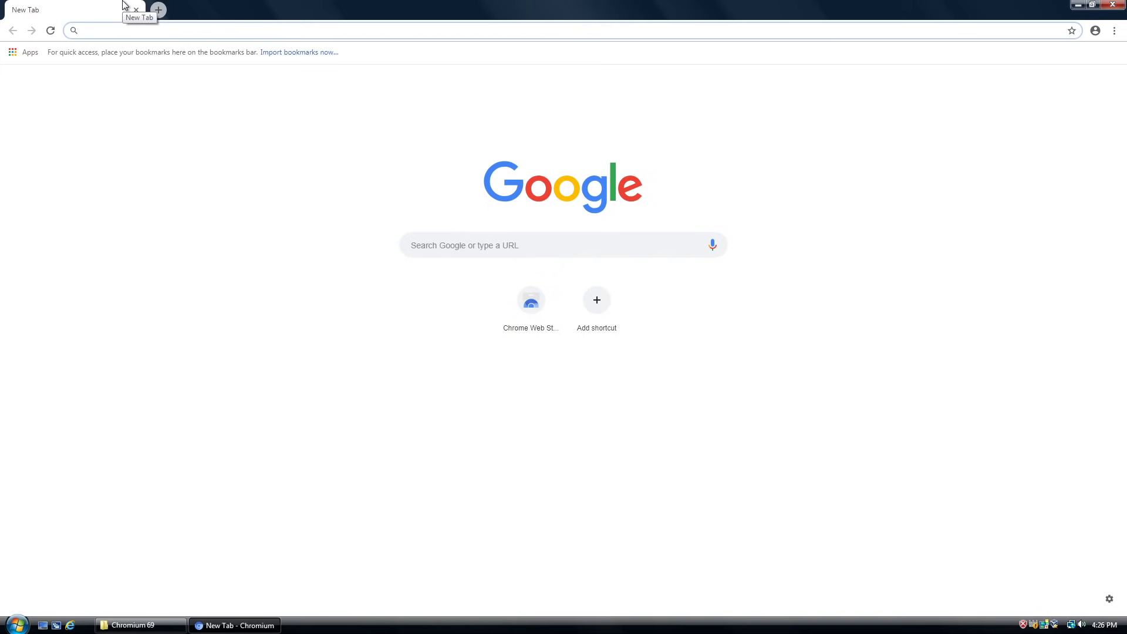
Step: Restore the Chromium window to its smaller size and reposition it near the middle of the desktop
double_click(461, 7)
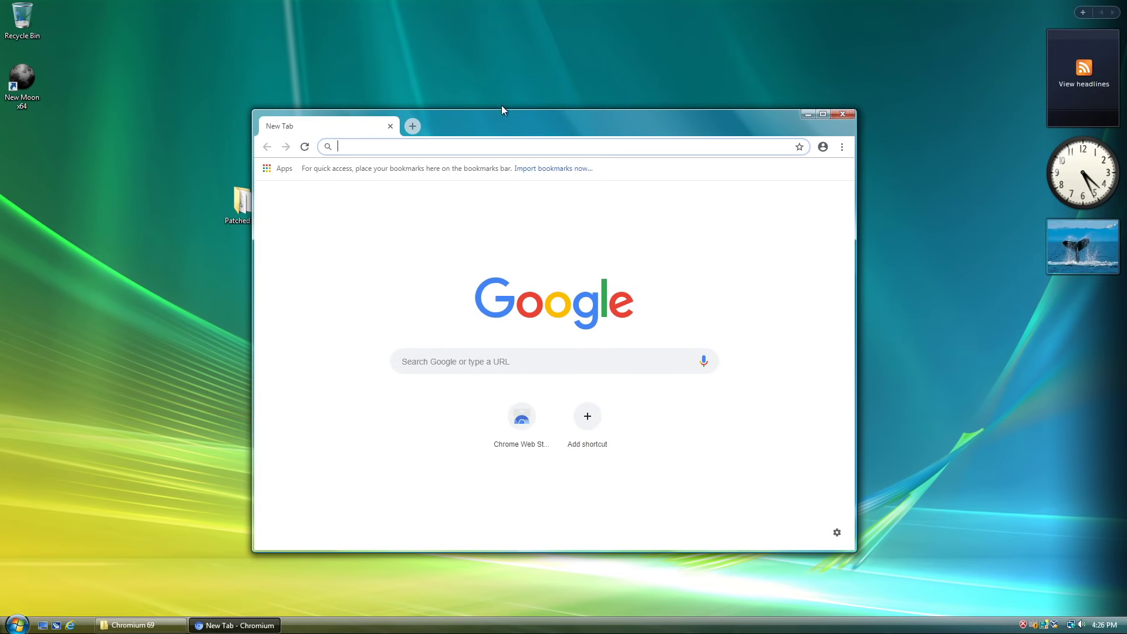
left_click_drag(522, 122, 575, 109)
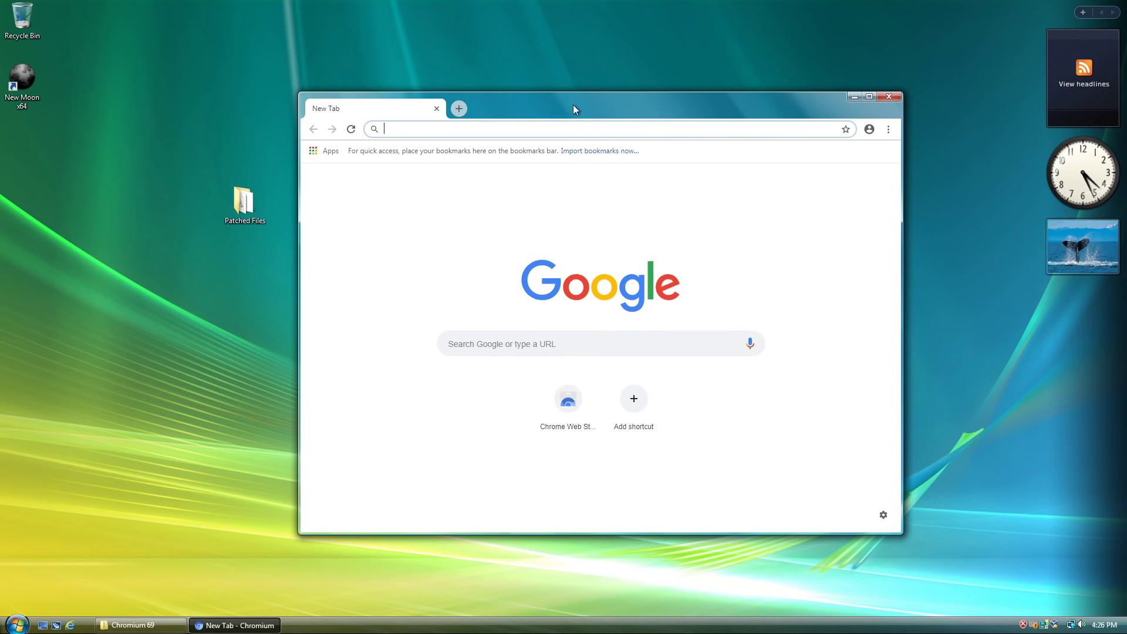
left_click(887, 131)
mouse_move(598, 113)
left_mouse_down()
mouse_move(582, 108)
mouse_move(599, 108)
left_mouse_up()
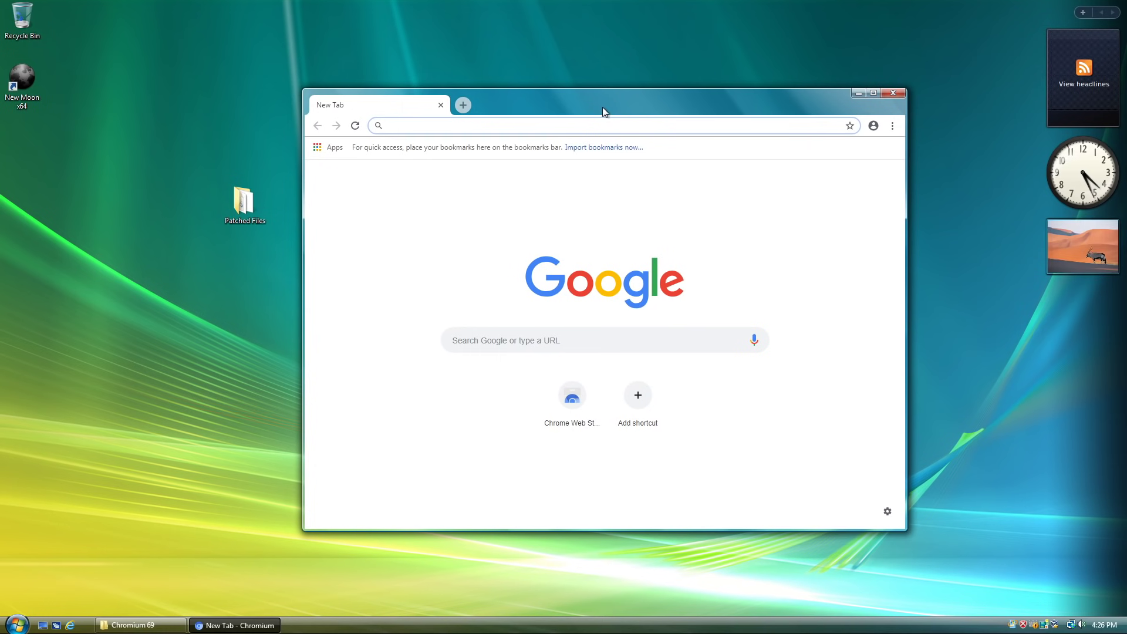
left_click_drag(602, 107, 608, 106)
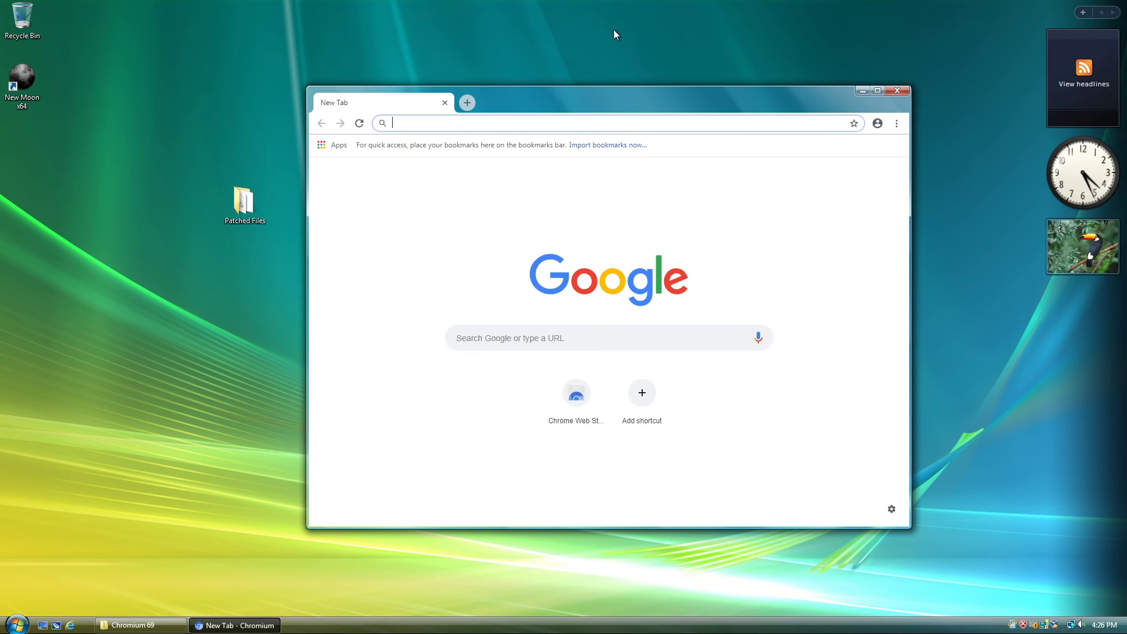
Step: Open the About Chromium page and examine its version and copyright information
left_click(896, 123)
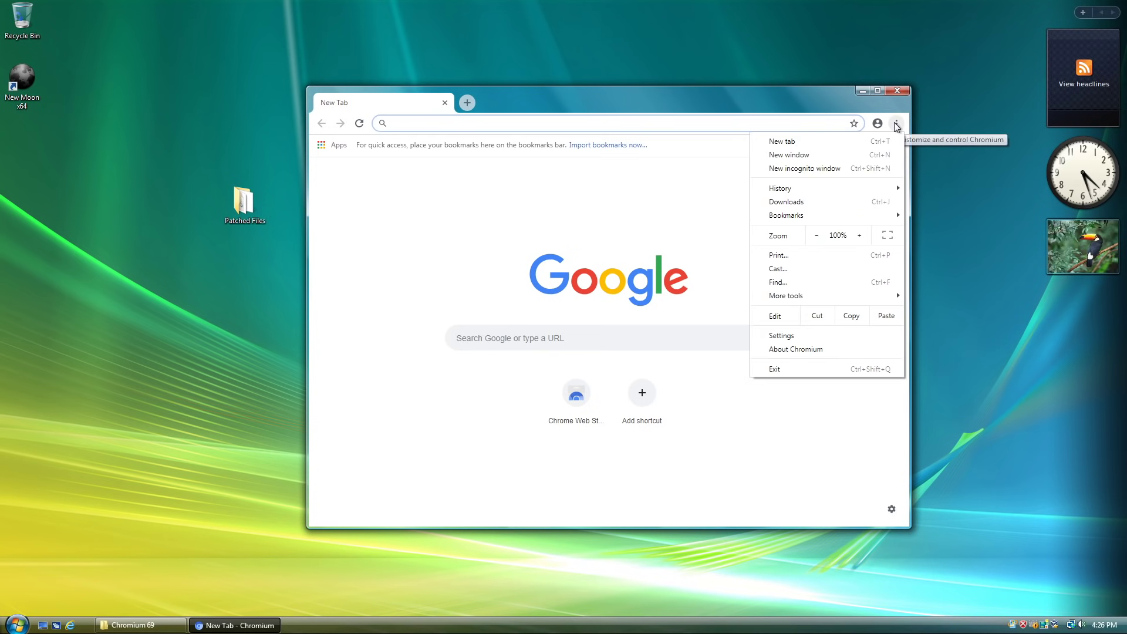
left_click(795, 349)
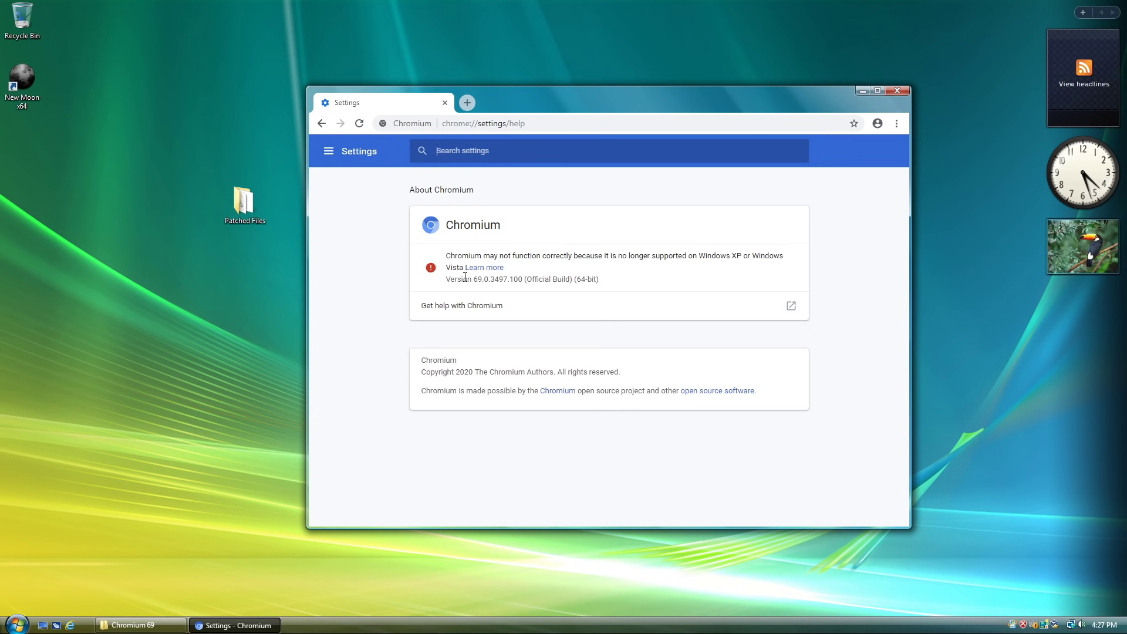
double_click(479, 277)
left_click(546, 278)
left_click_drag(421, 372, 478, 366)
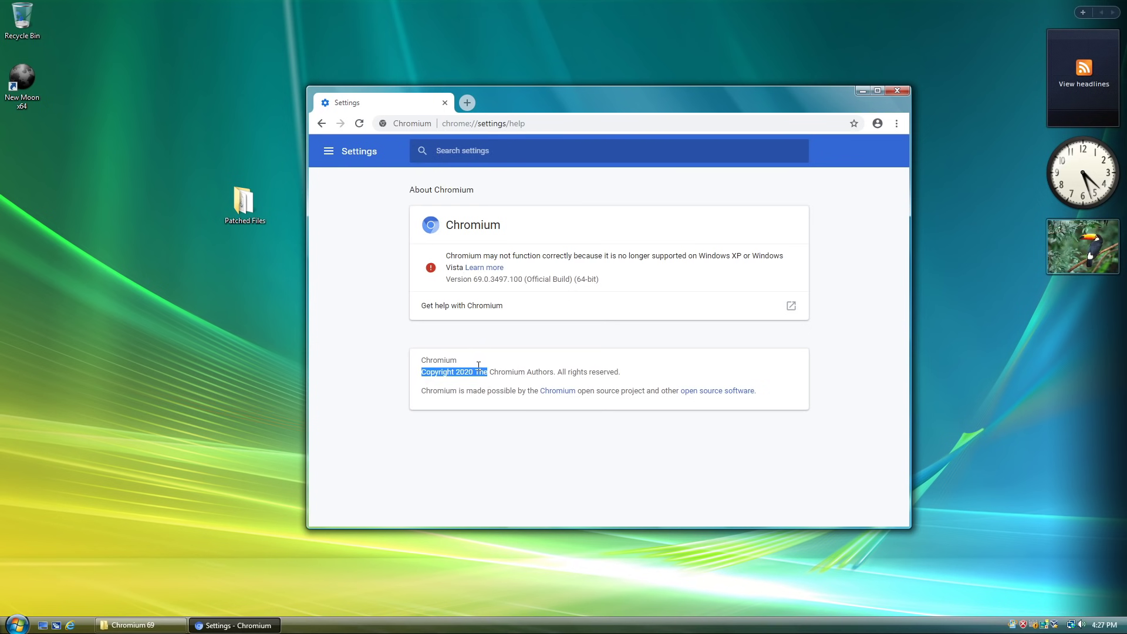
left_click(475, 231)
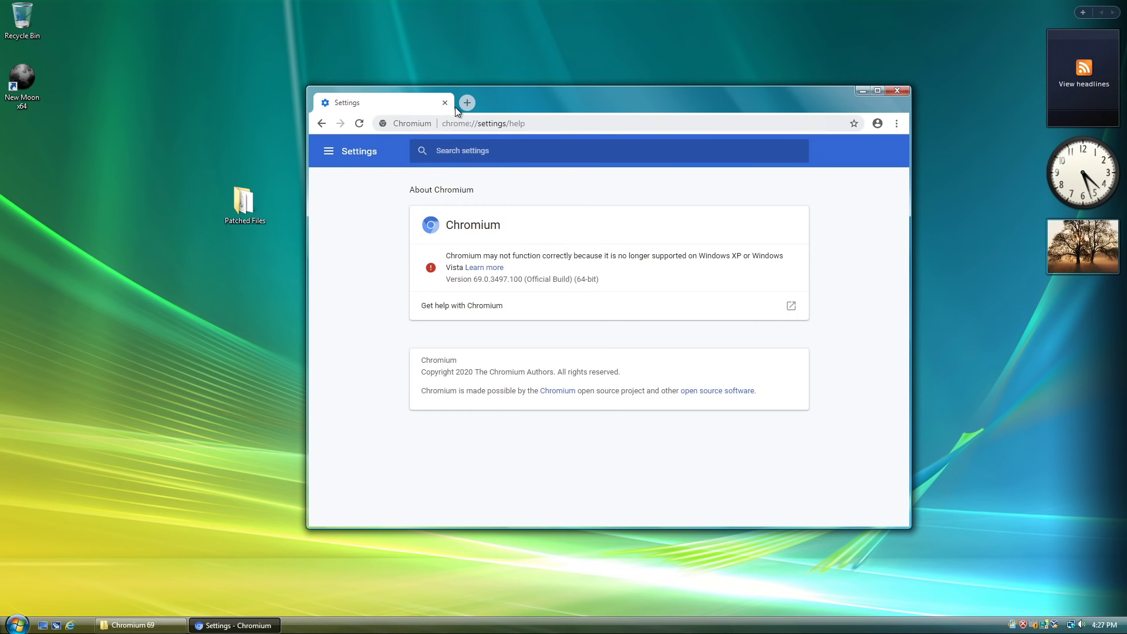
Step: Open a new tab in Chromium and close the Settings tab
left_click(468, 101)
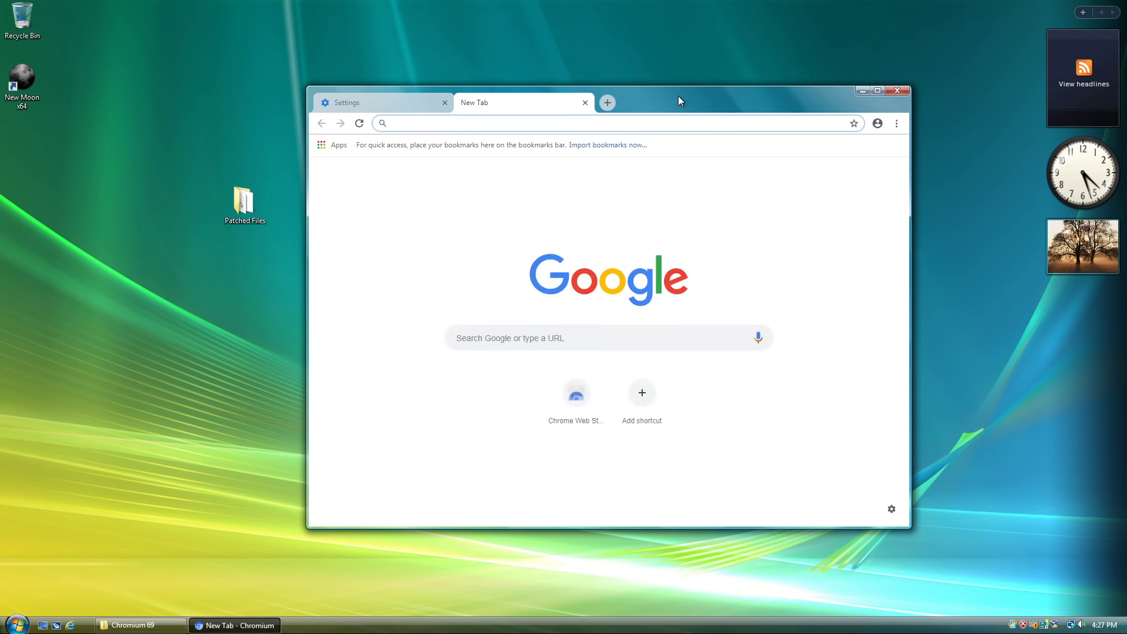
left_click(403, 100)
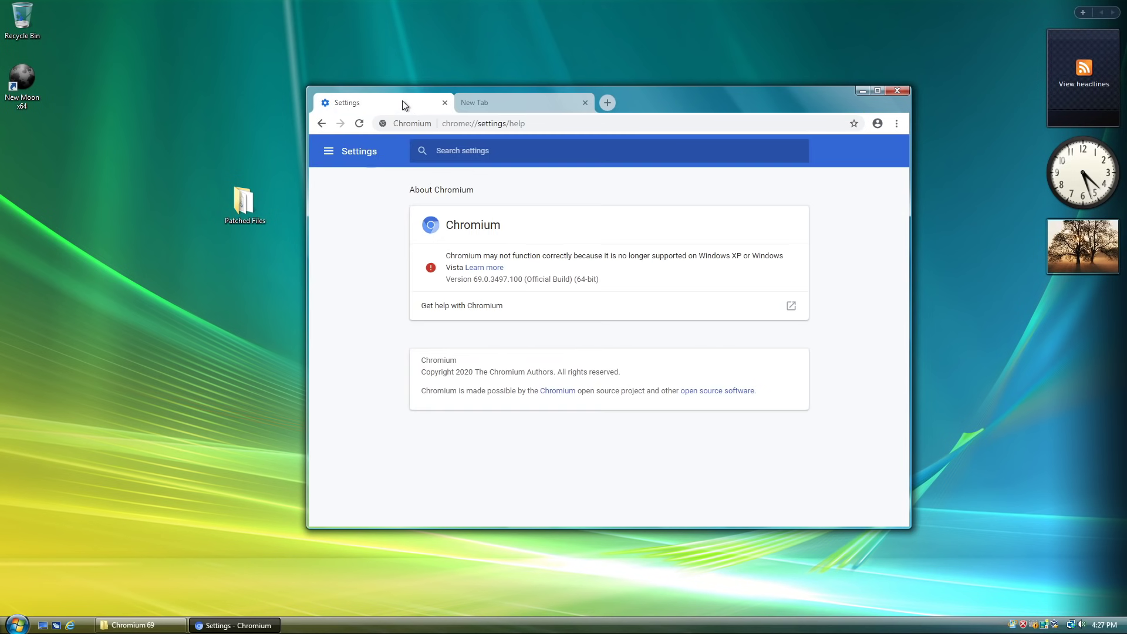
left_click(445, 102)
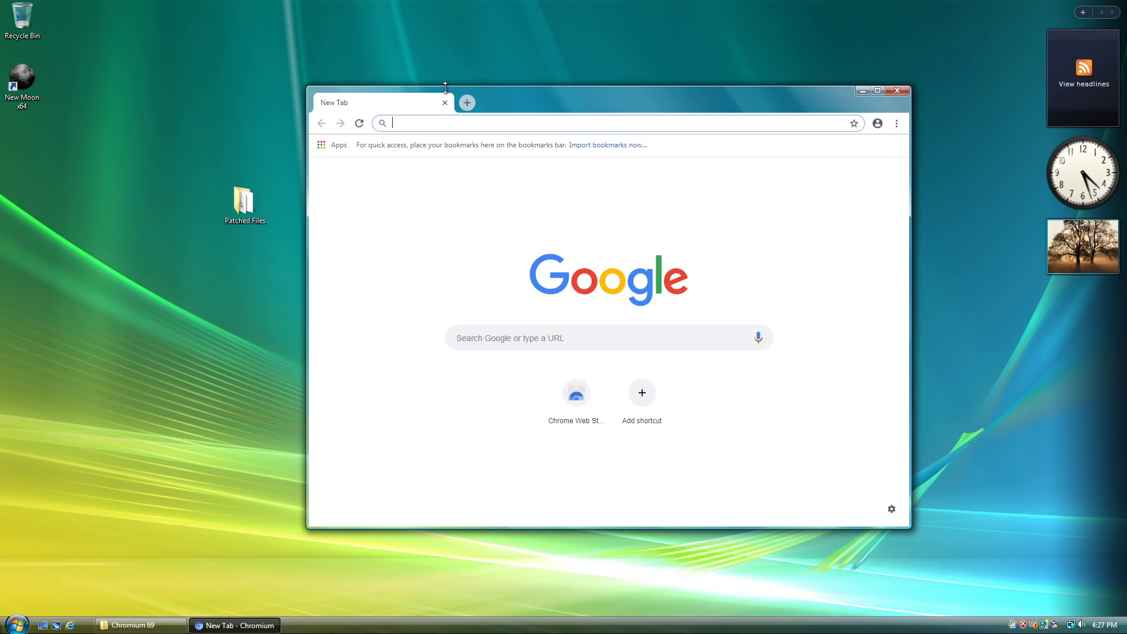
Step: Try to load youtube.com in Chromium and close the browser
type("youtu")
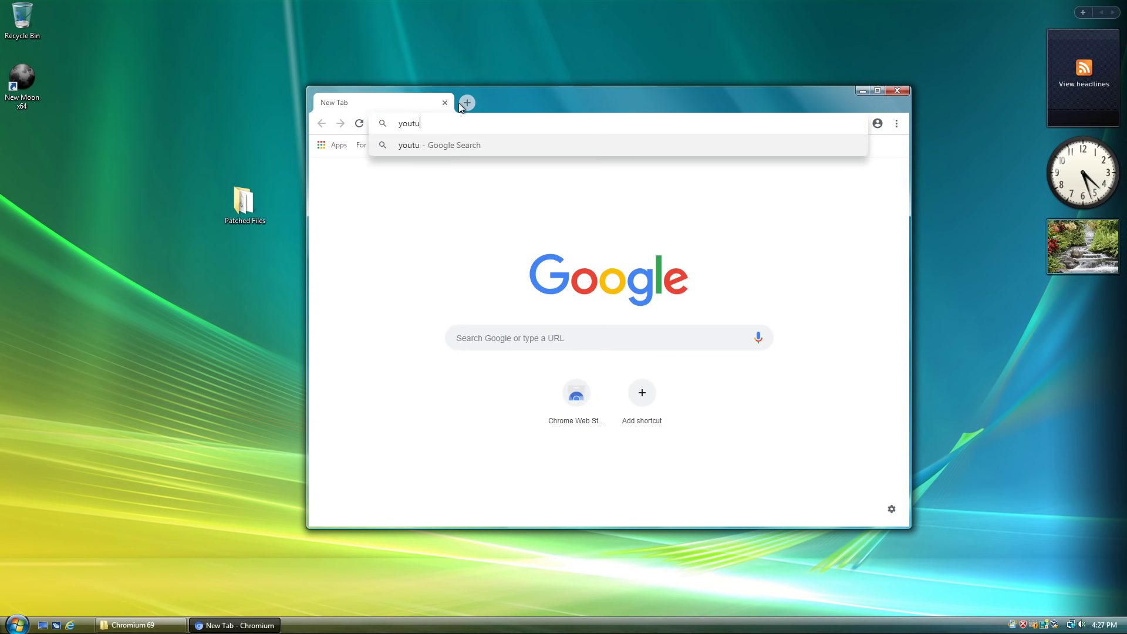
type("be.com")
key("Return")
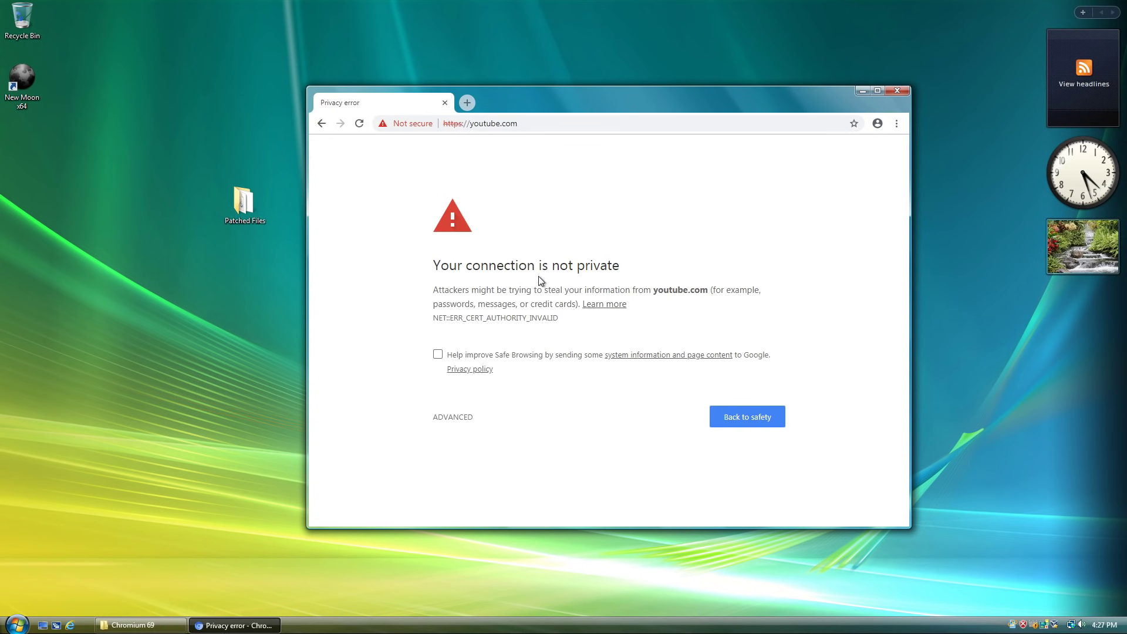
key("alt+F4")
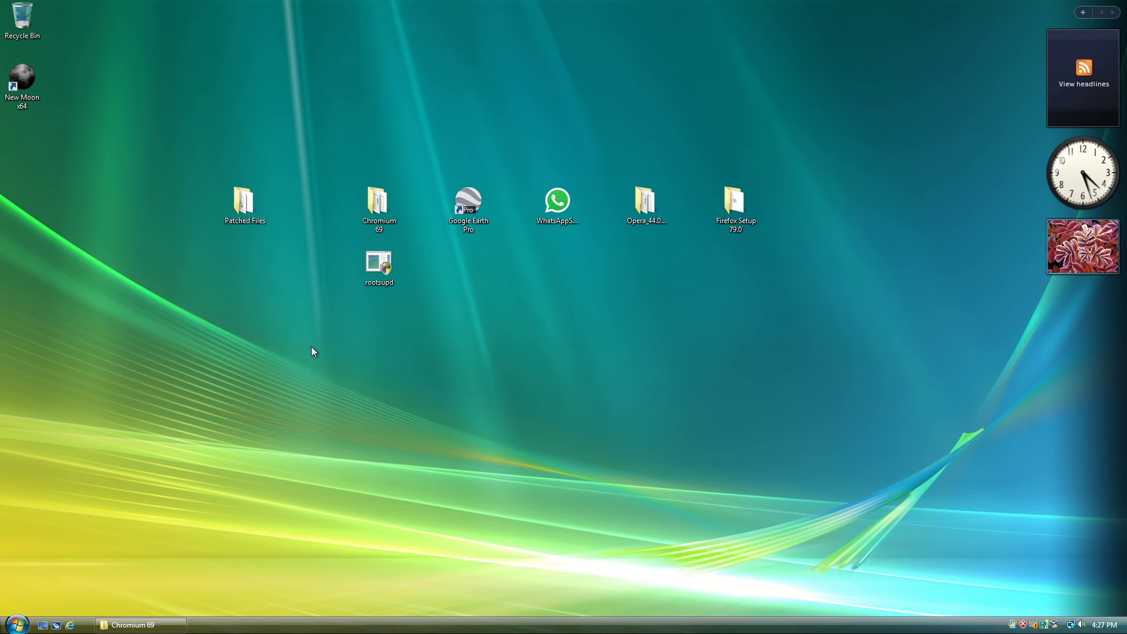
Step: Run rootsupd from the desktop and allow it through User Account Control
left_click(393, 277)
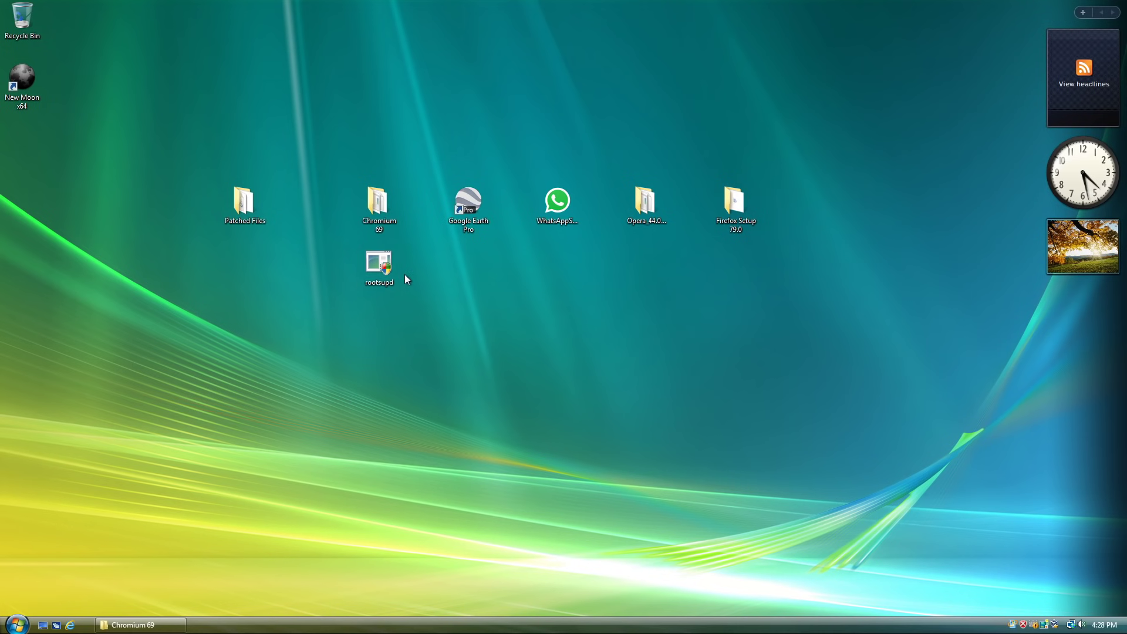
mouse_move(394, 272)
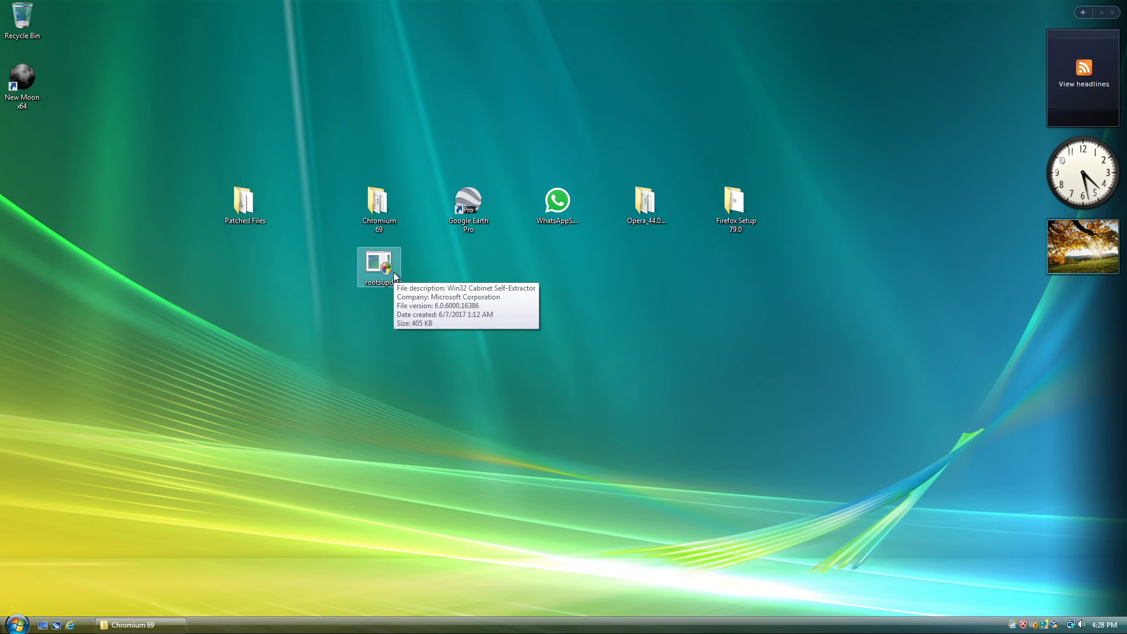
left_click(382, 276)
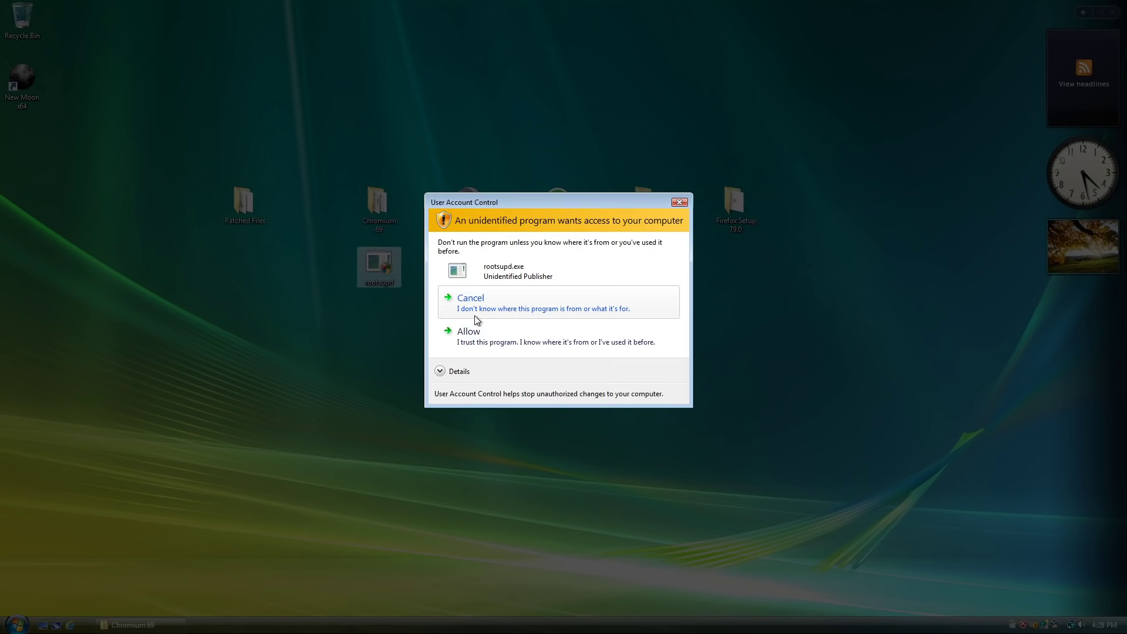
left_click(505, 333)
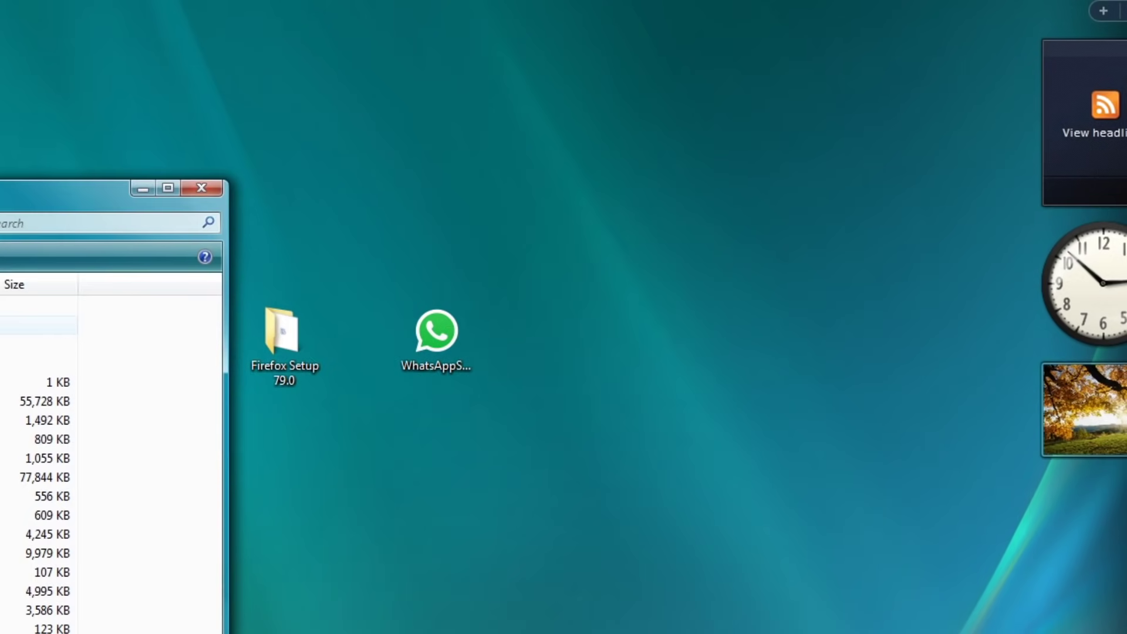
Step: Launch chrome from the Chromium 69 folder, load youtube.com in a maximized window and close the browser
double_click(35, 420)
left_click(271, 539)
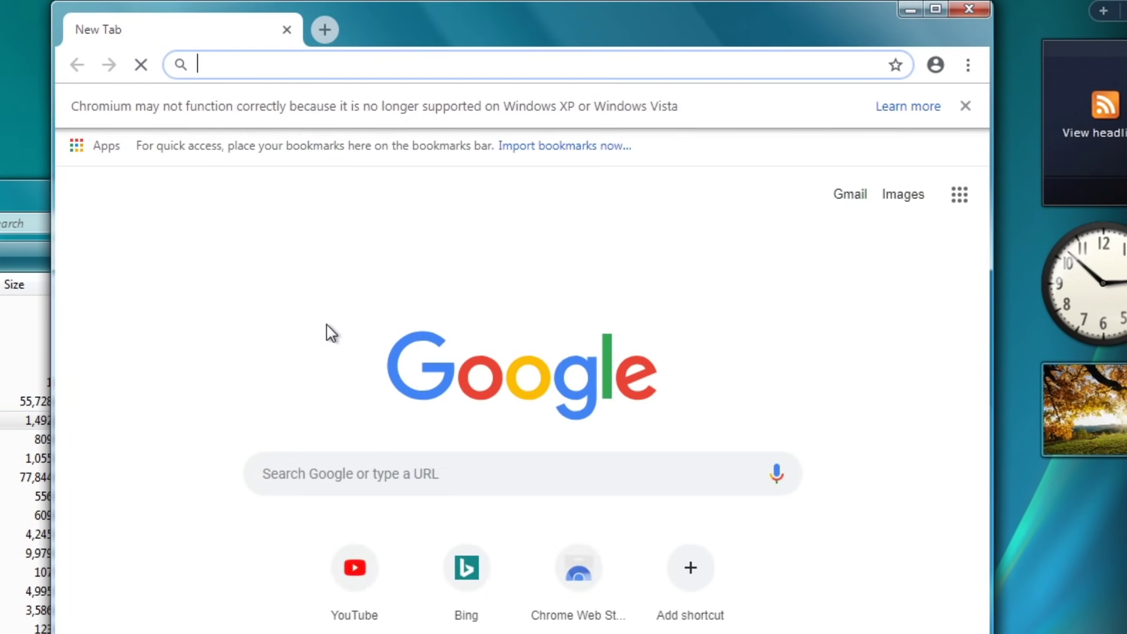
type("y")
key("Return")
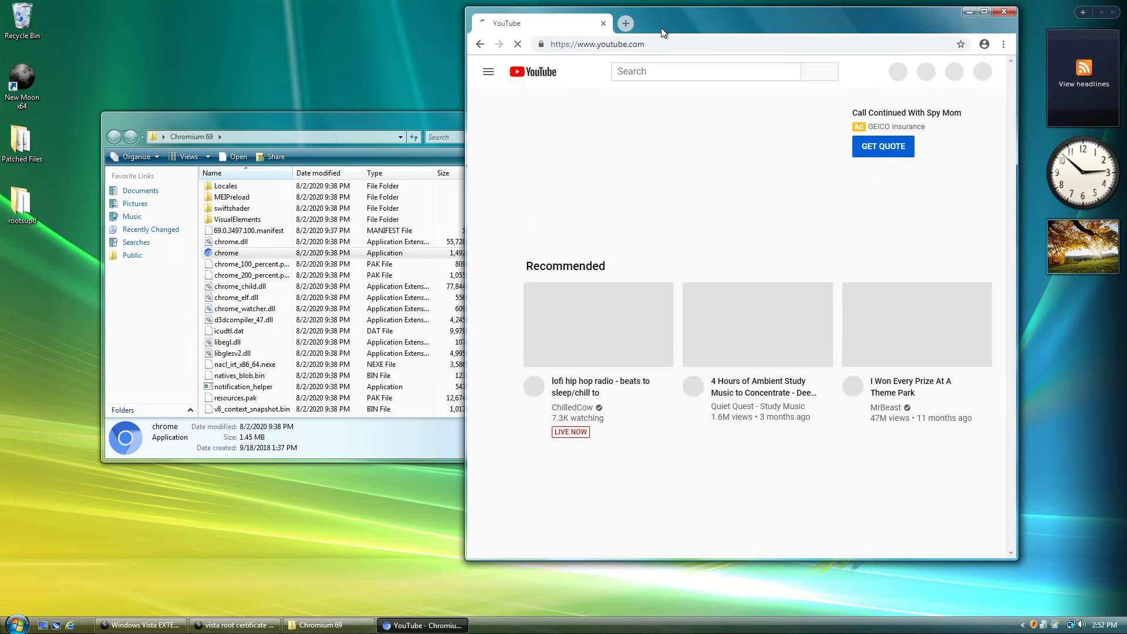
double_click(392, 32)
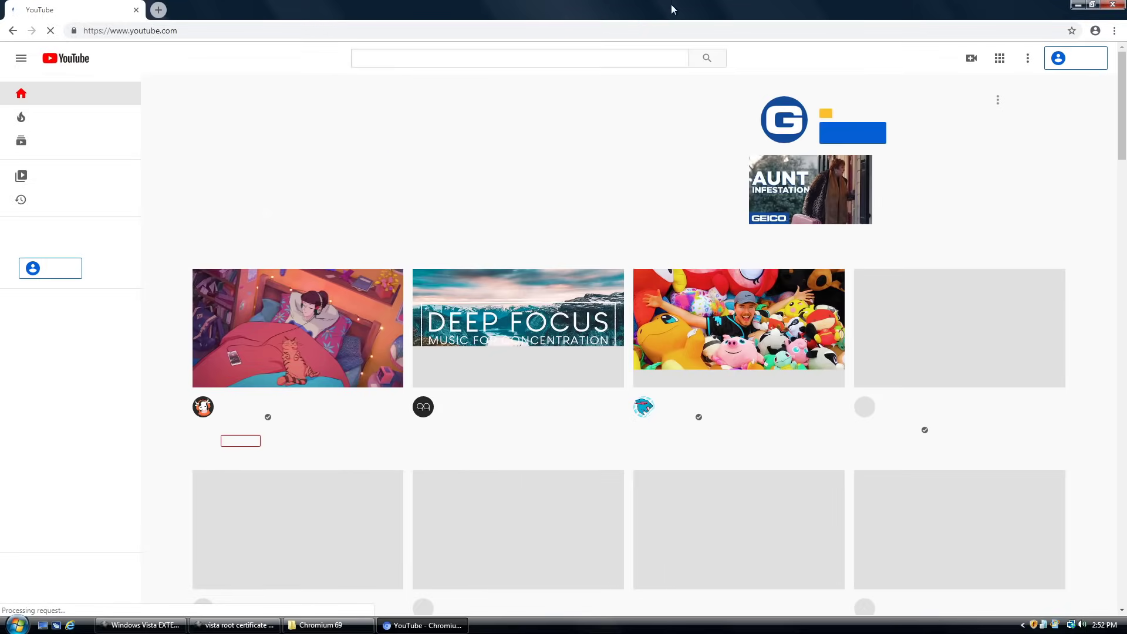
left_click(1120, 5)
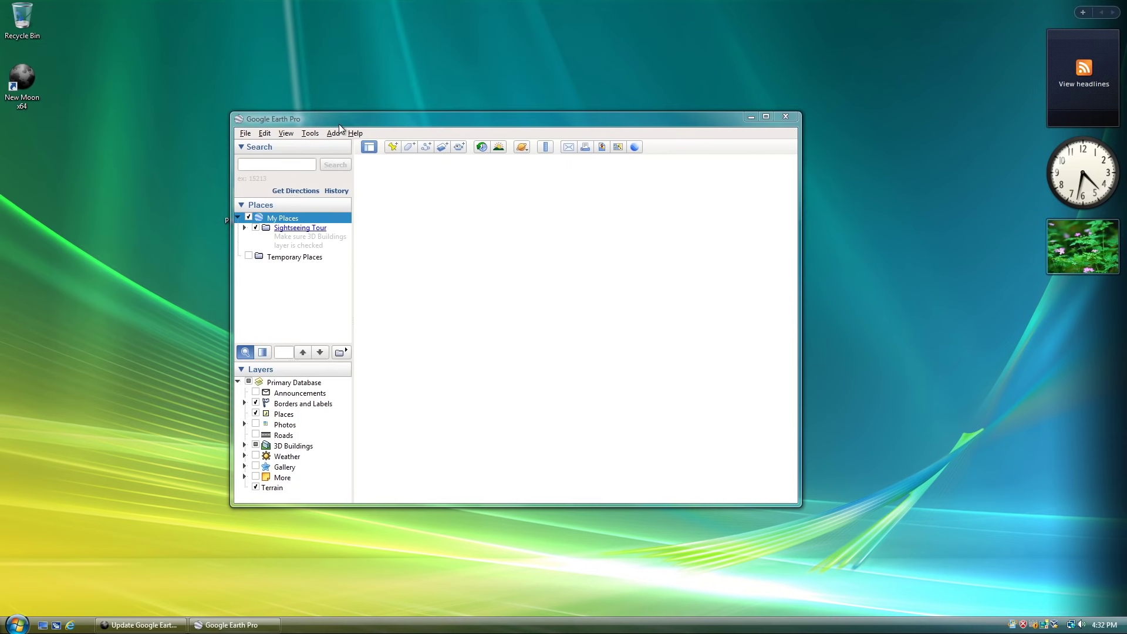
Step: Open the About Google Earth information, examine the build date and close the dialog
left_click(355, 134)
left_click(378, 260)
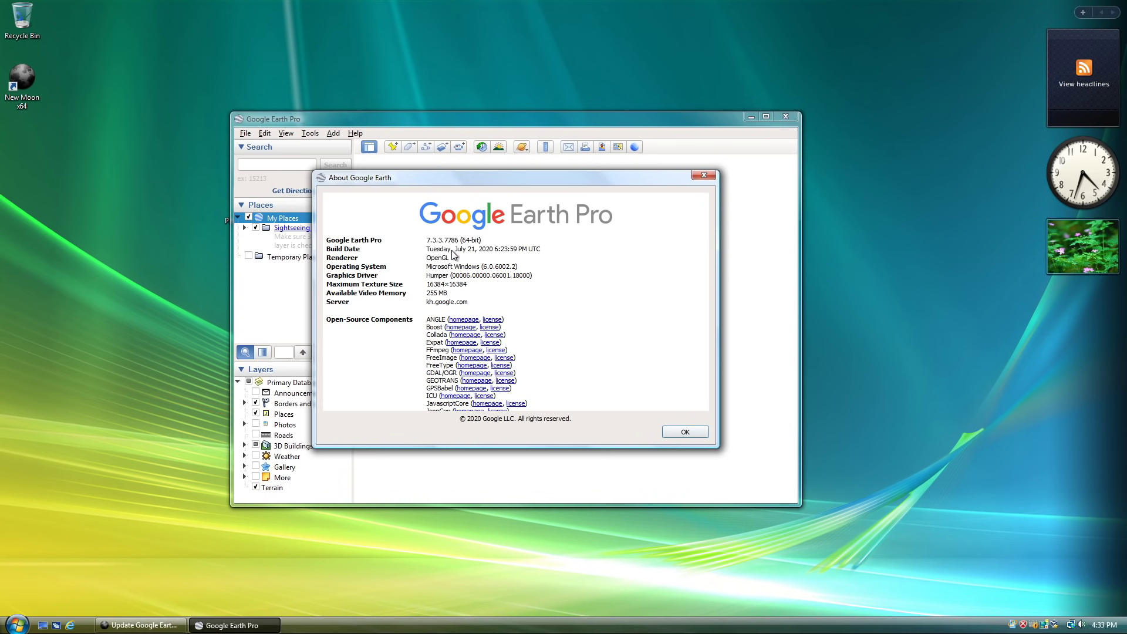
left_click_drag(482, 251, 428, 253)
triple_click(428, 252)
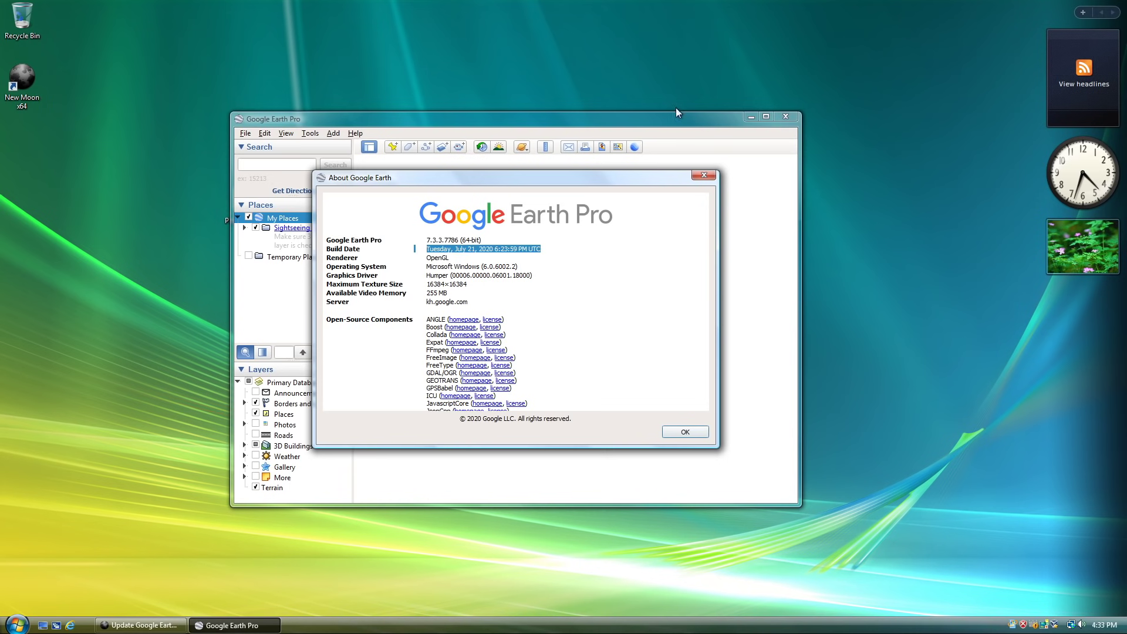
left_click(707, 178)
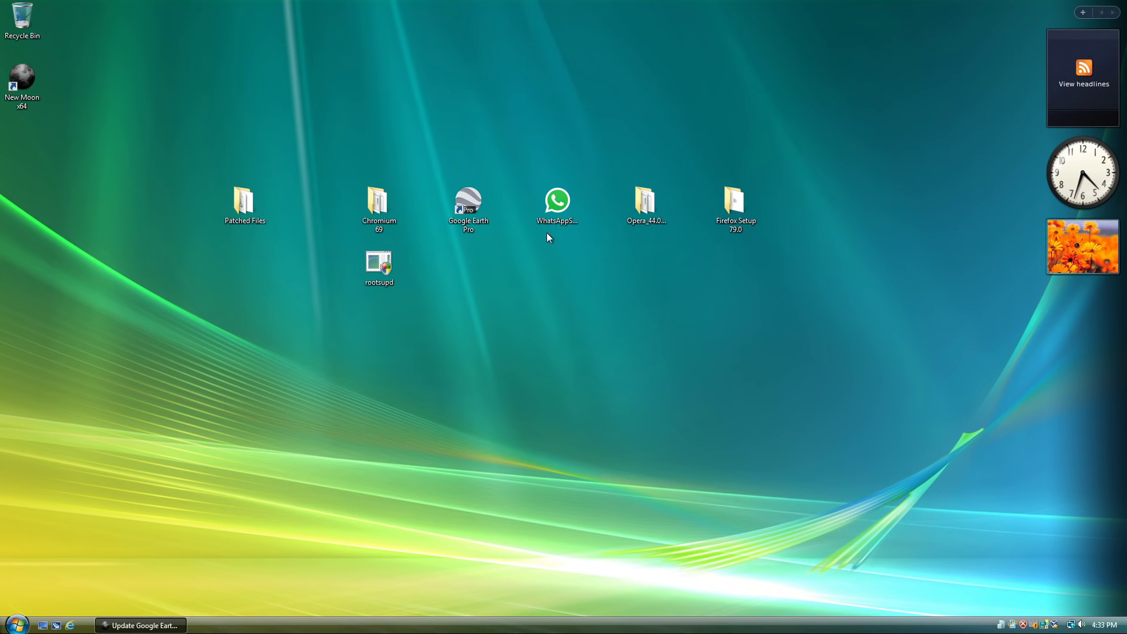
Step: Run the WhatsApp setup from the desktop, reposition the WhatsApp window and close it
double_click(549, 220)
left_click(597, 323)
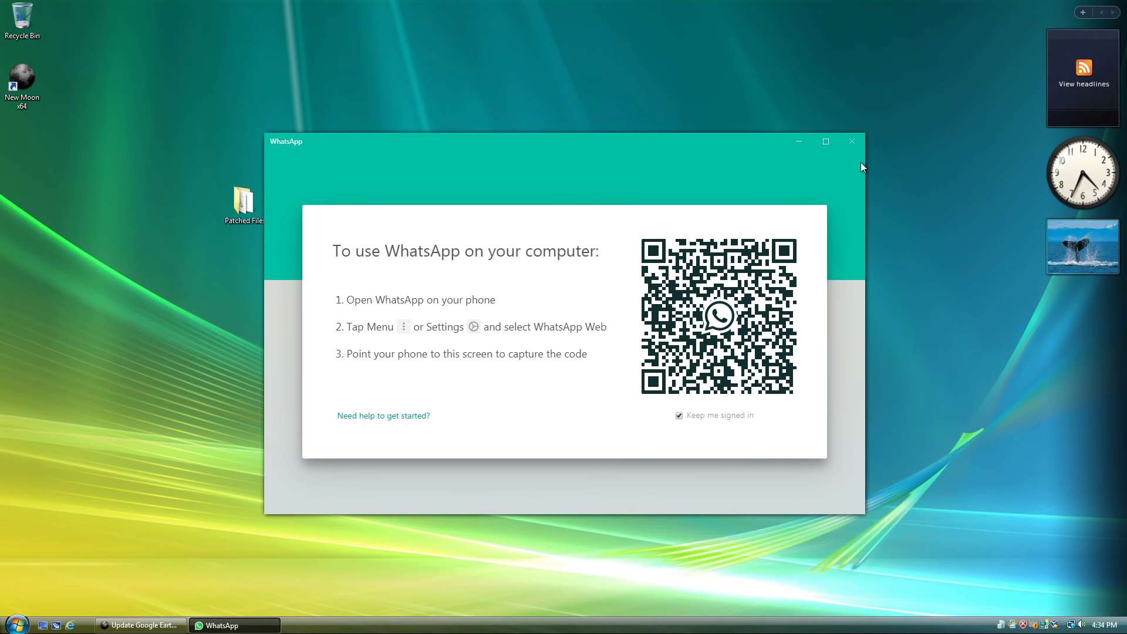
left_click_drag(690, 138, 644, 144)
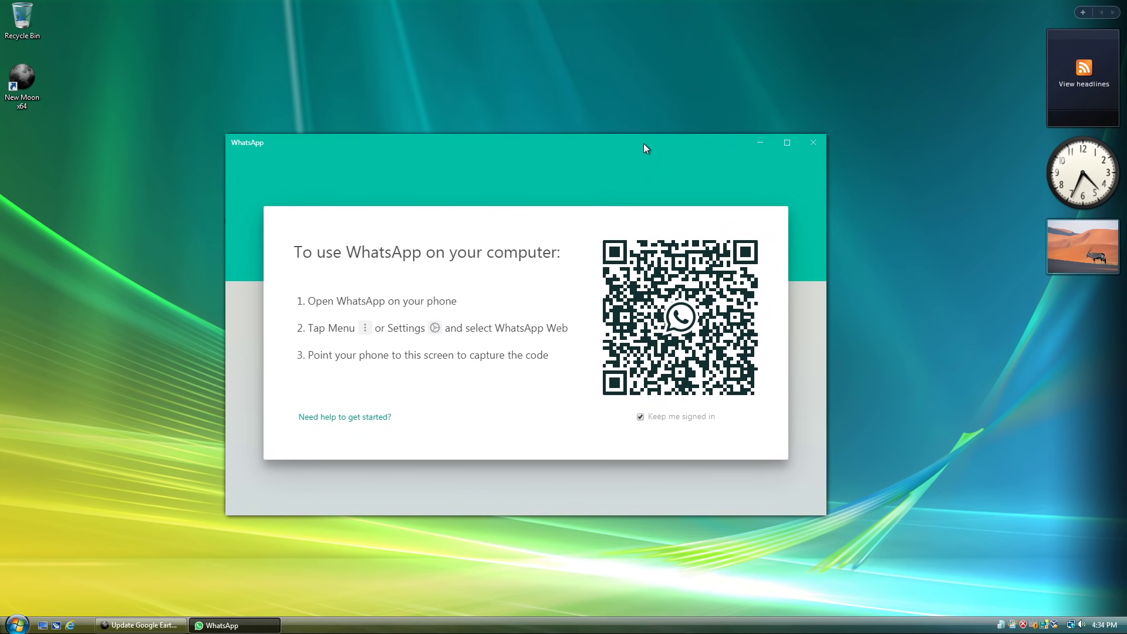
left_click(815, 145)
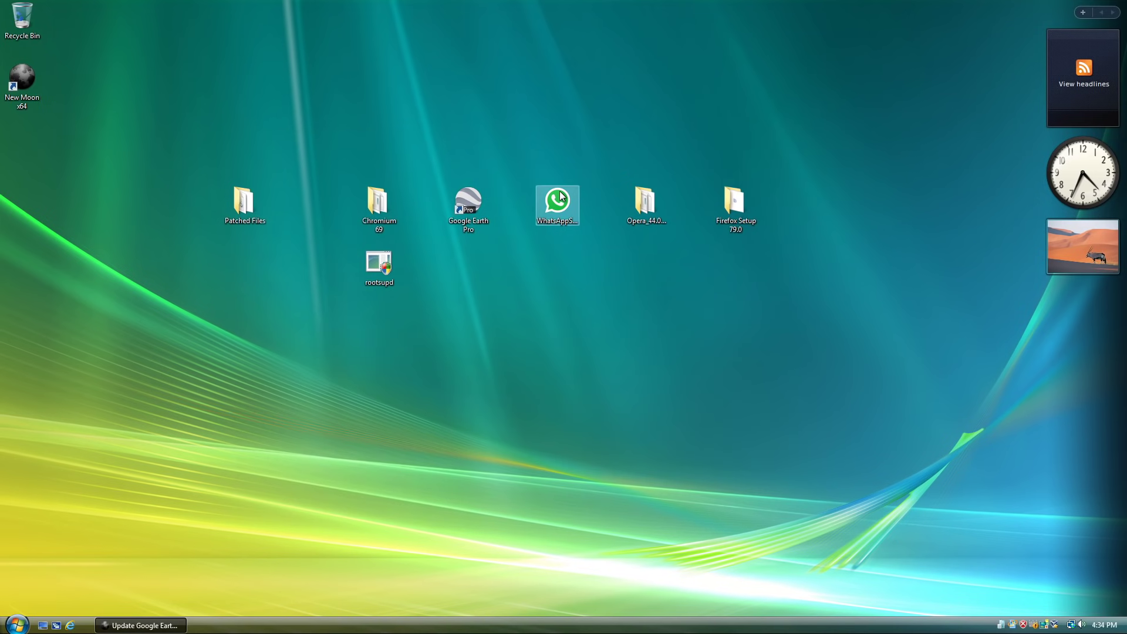
Step: Launch opera from the Opera_44.0 folder, dismiss the feature usage request and open the About Opera page
double_click(644, 203)
left_click(369, 422)
double_click(365, 526)
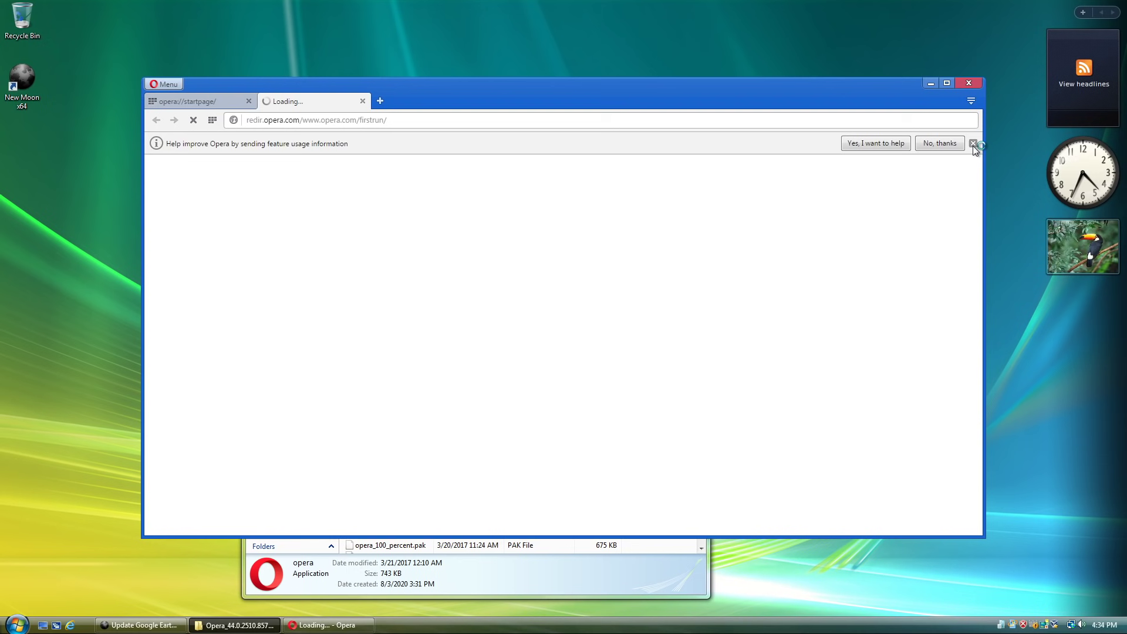
left_click(973, 143)
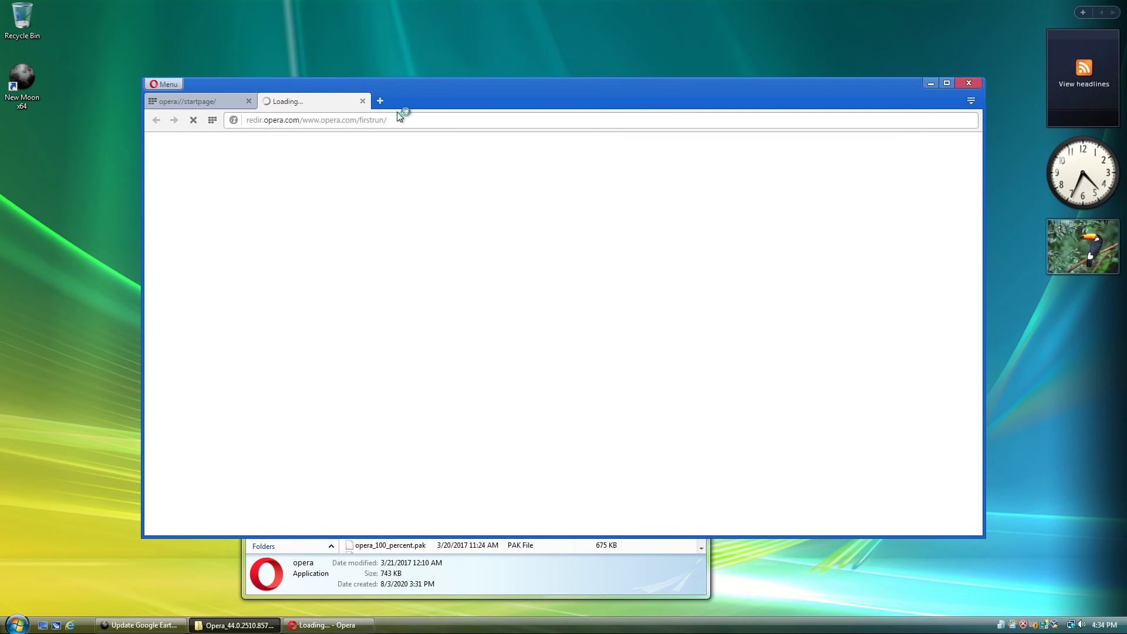
left_click(171, 83)
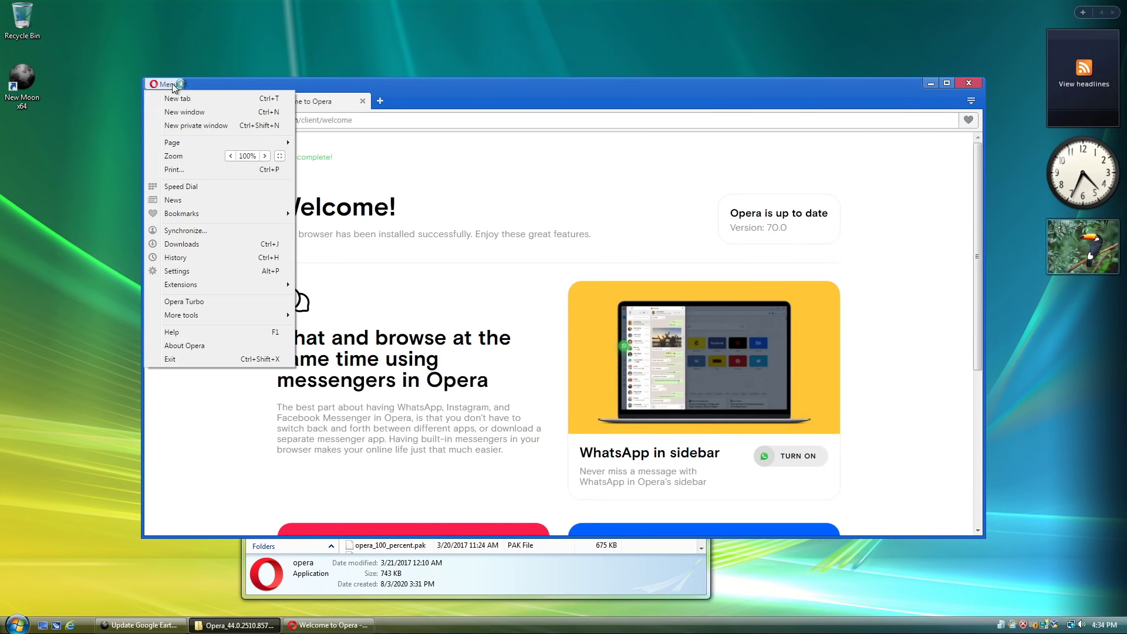
left_click(225, 344)
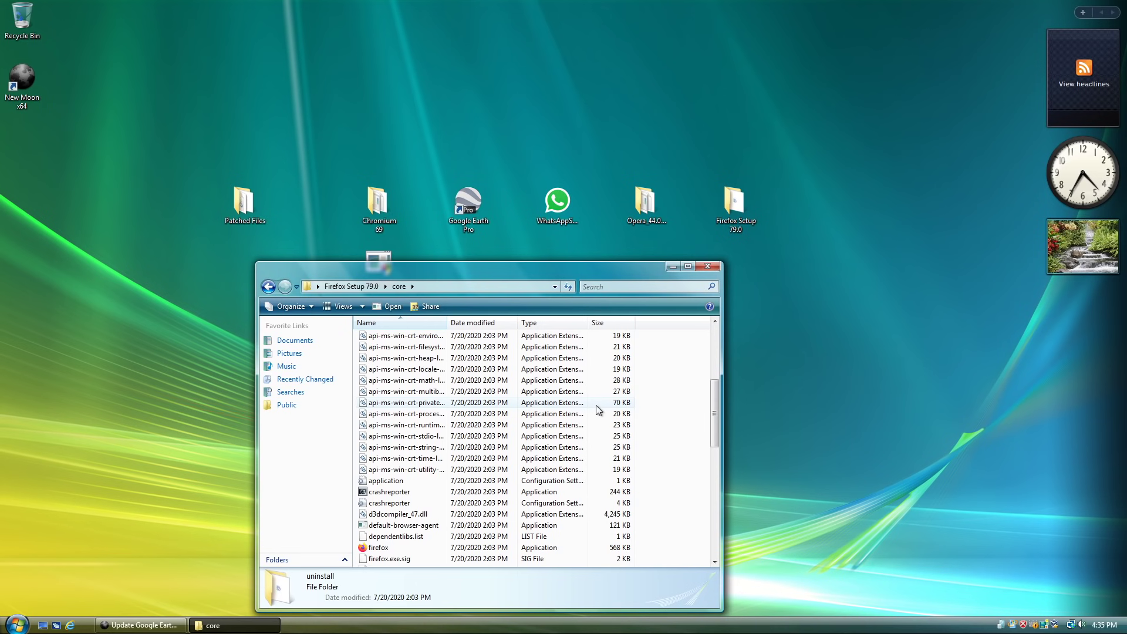
Step: Move the core folder window up on the desktop, try to launch firefox from it and dismiss the message
left_click_drag(558, 269, 442, 97)
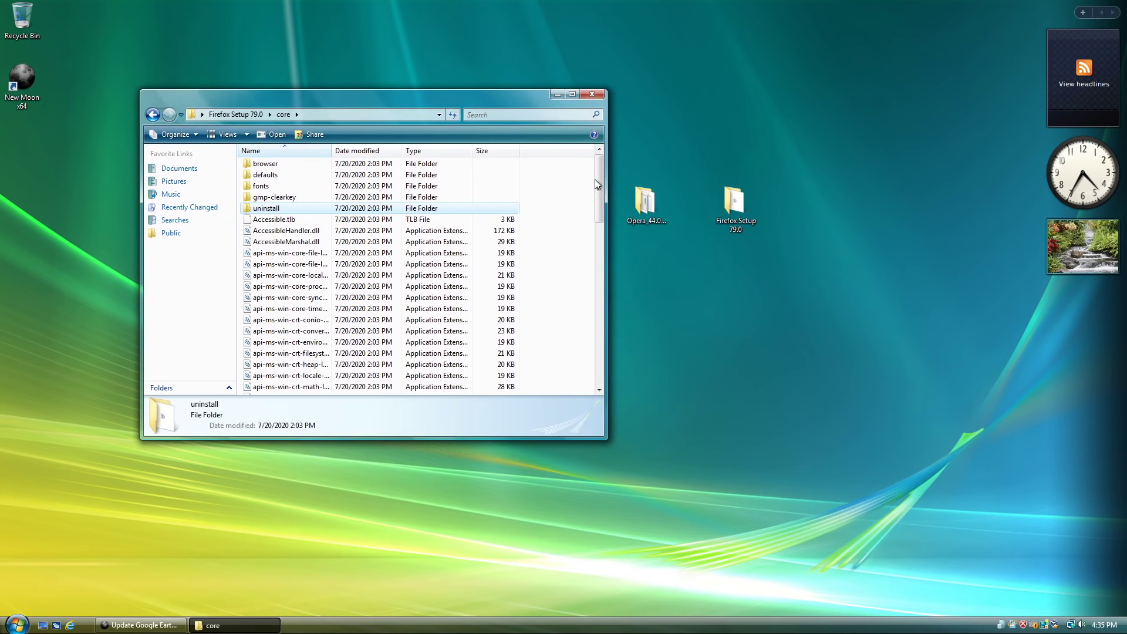
scroll(594, 181, "down", 9)
double_click(274, 264)
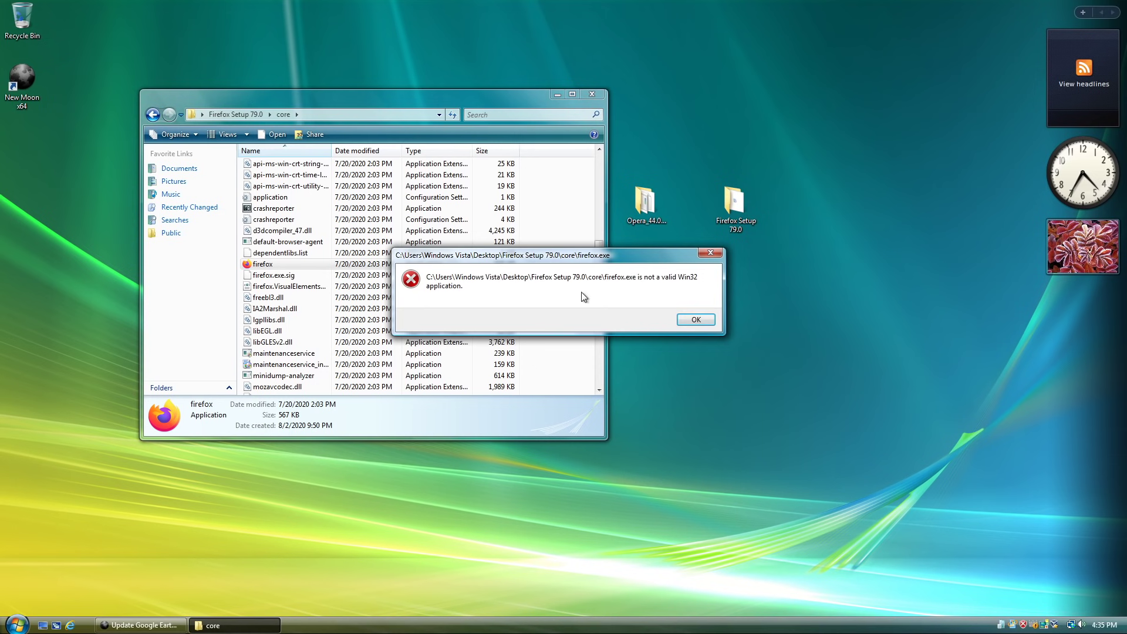
left_click(695, 320)
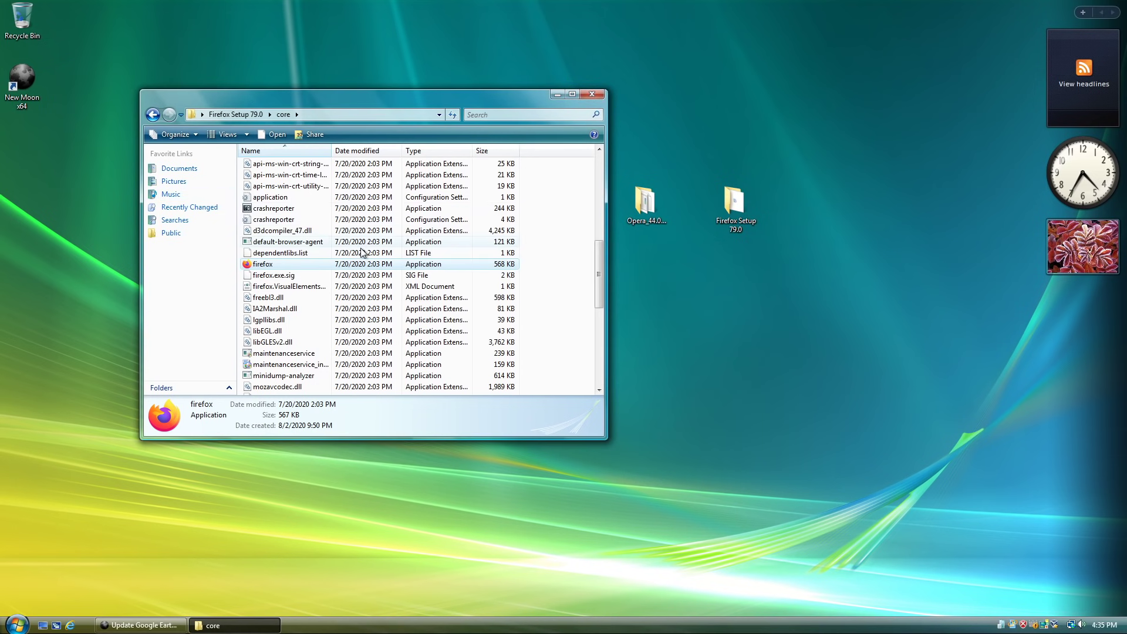
left_click(413, 270)
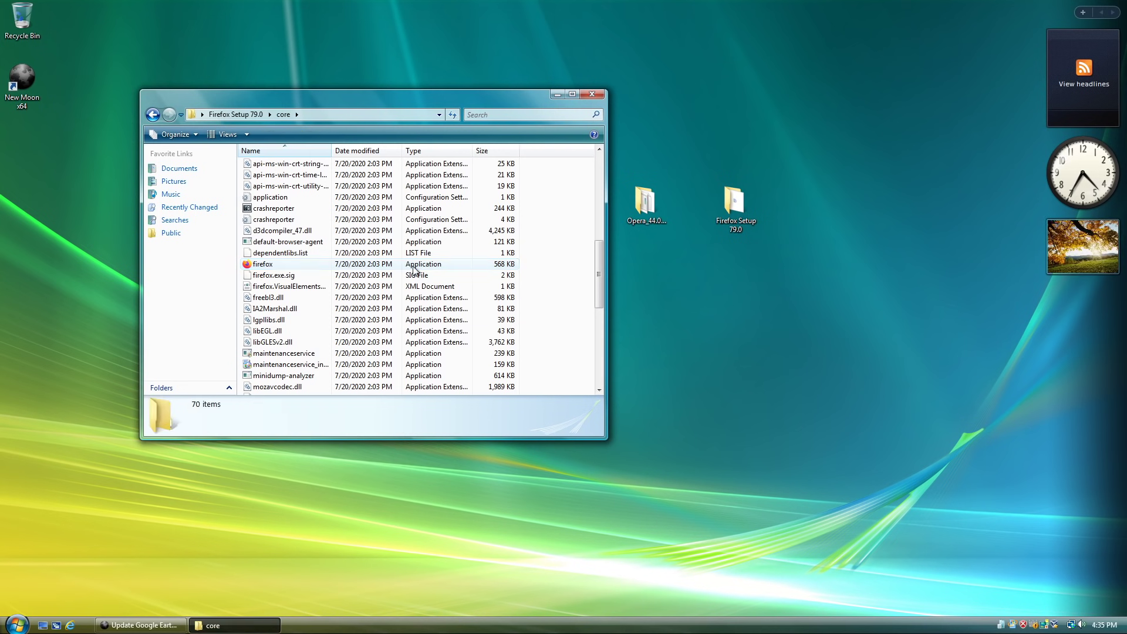
Step: Open firefox from the core folder in CFF Explorer, show its Optional Header and enlarge the window
right_click(415, 269)
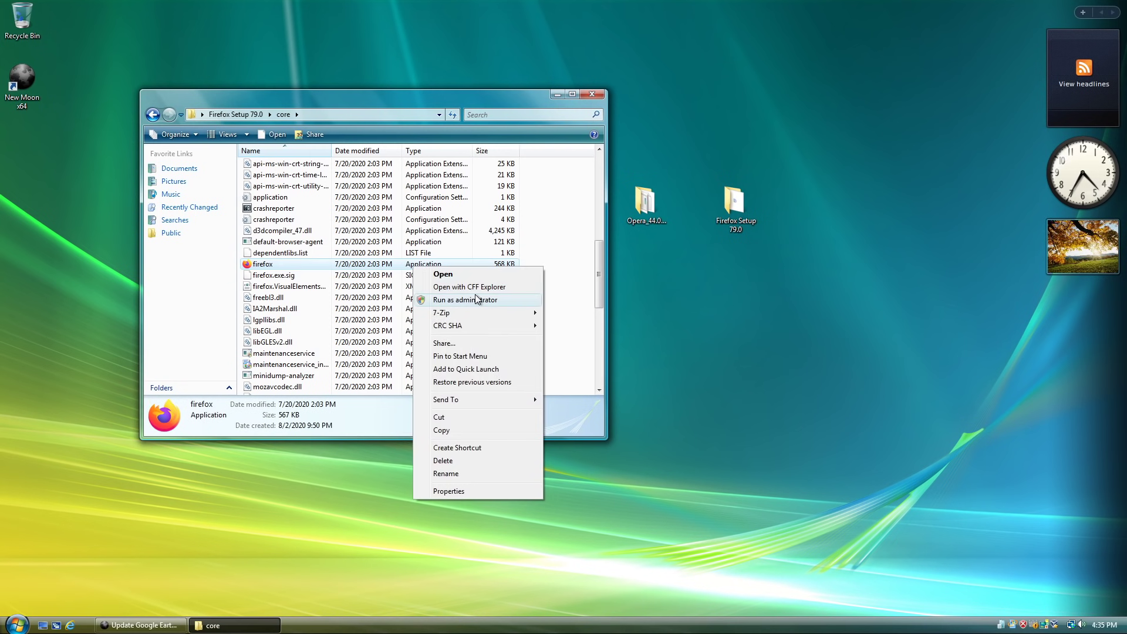
left_click(482, 117)
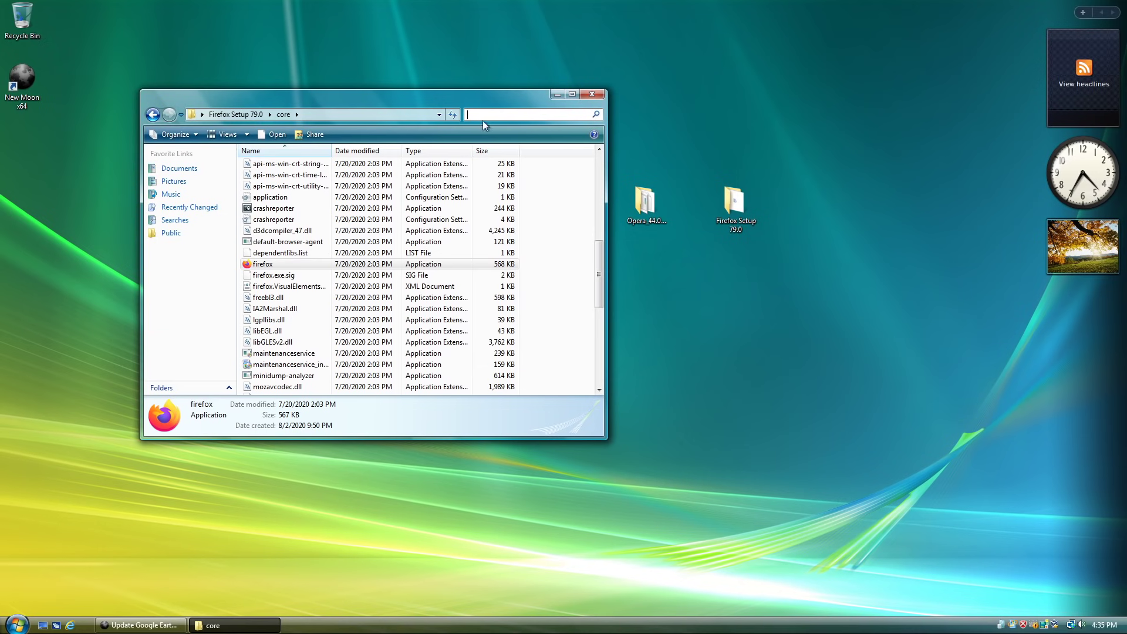
right_click(287, 265)
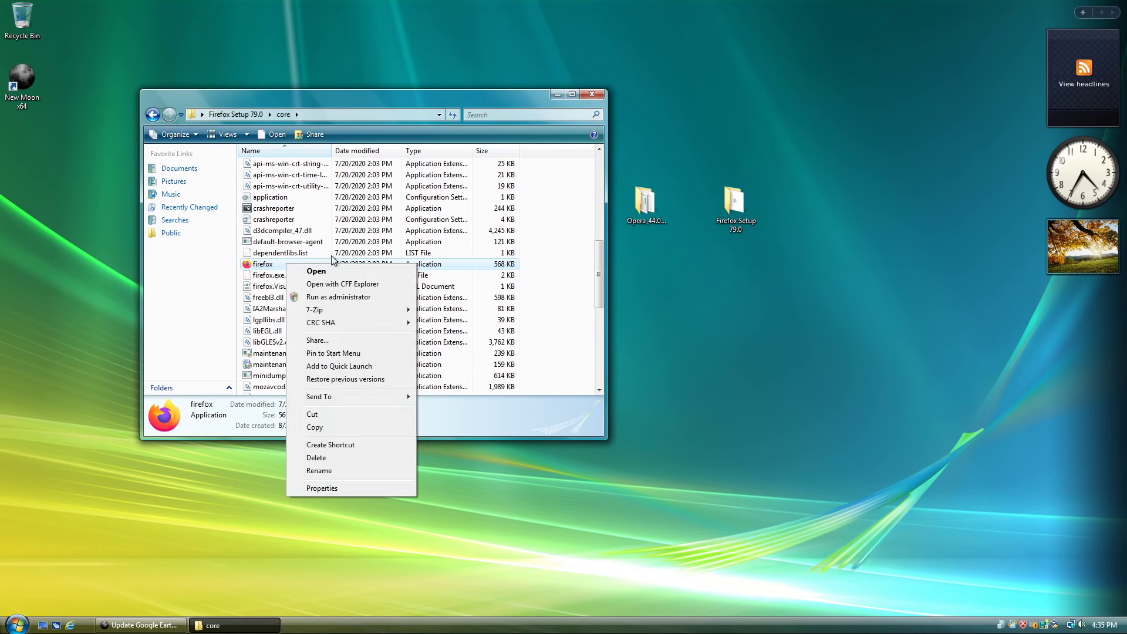
left_click(364, 288)
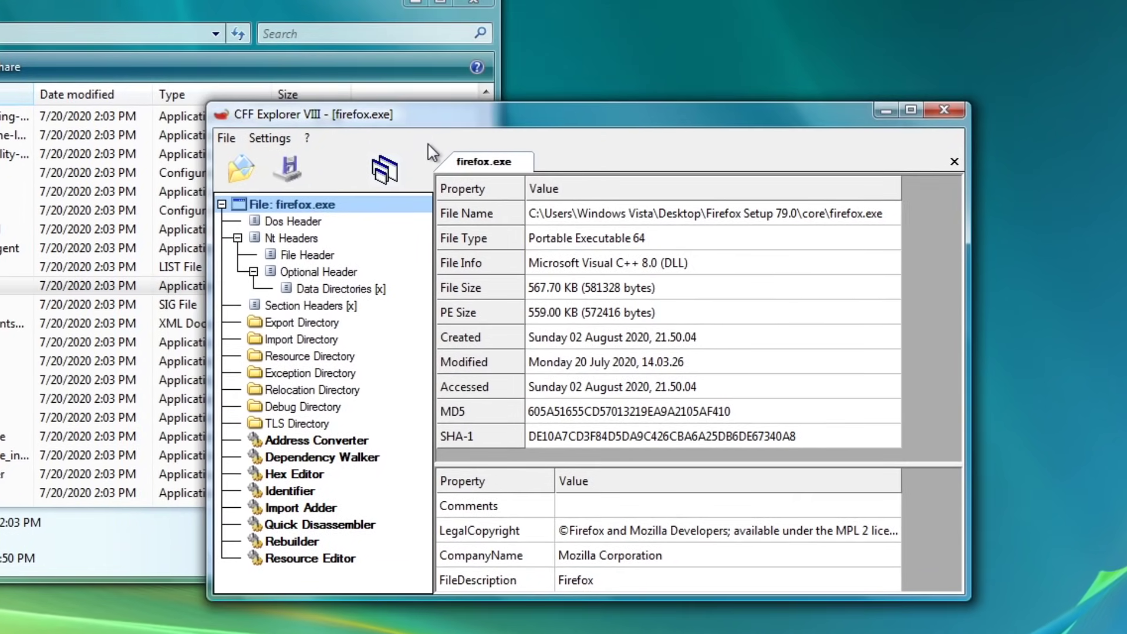
left_click(344, 273)
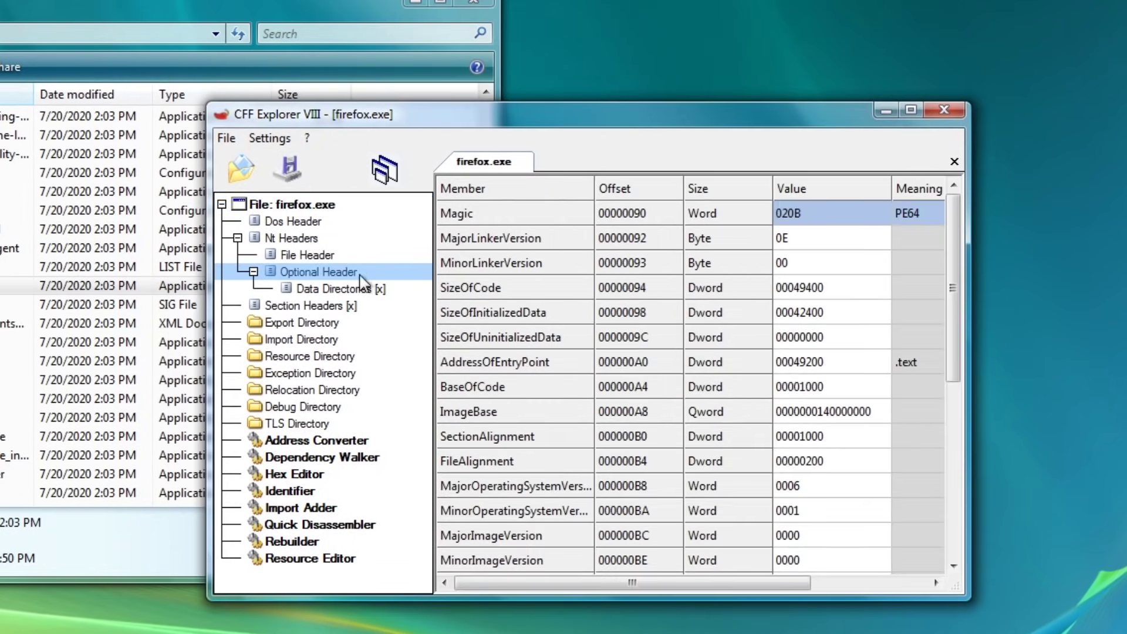
left_click_drag(962, 599, 1124, 631)
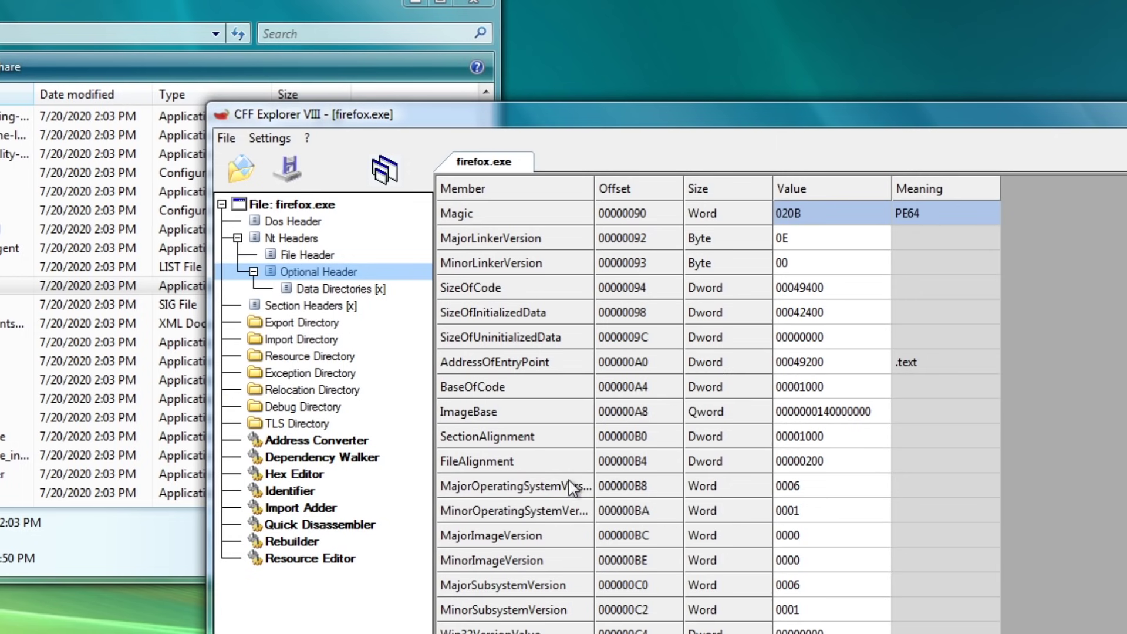
Step: Set MinorOperatingSystemVersion and MinorSubsystemVersion to 0000 in the Optional Header of firefox.exe
left_click(801, 511)
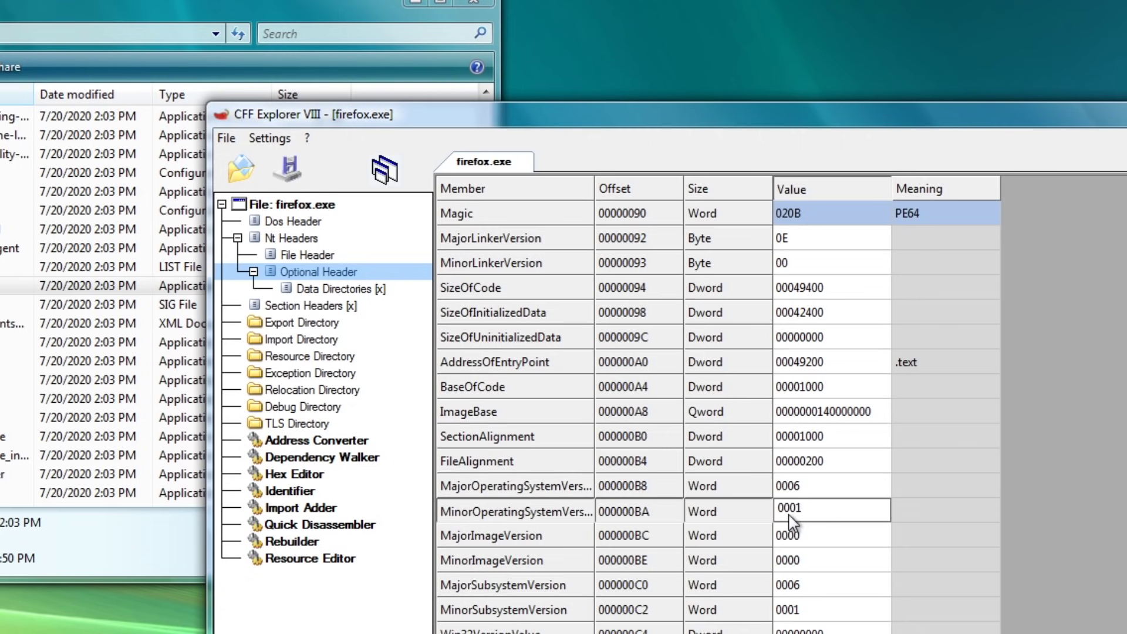
key("Return")
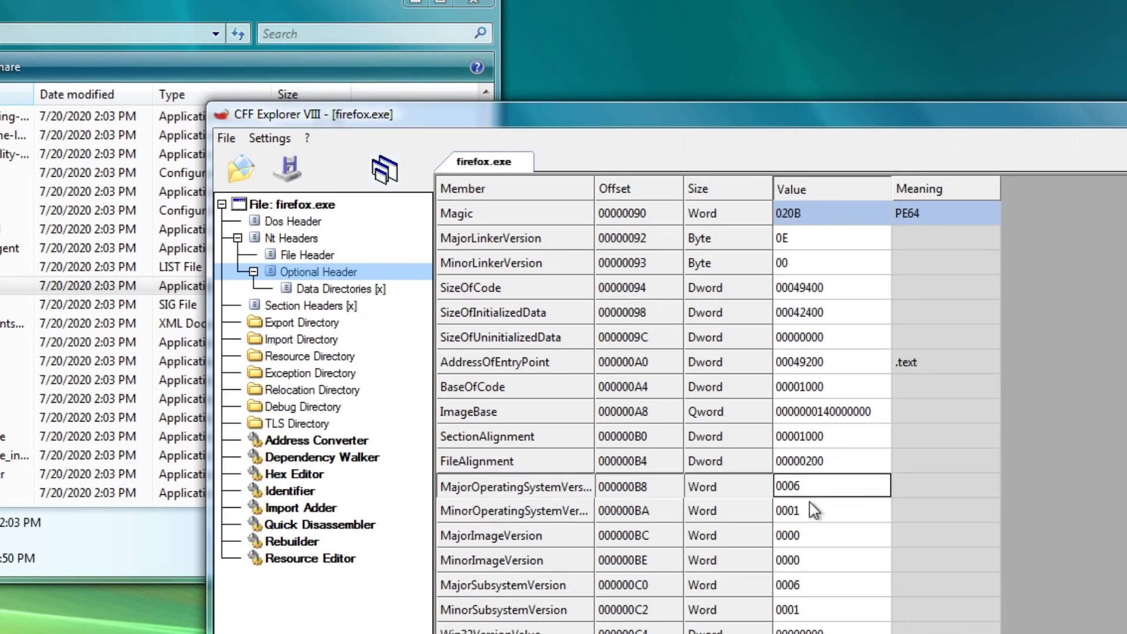
left_click(810, 511)
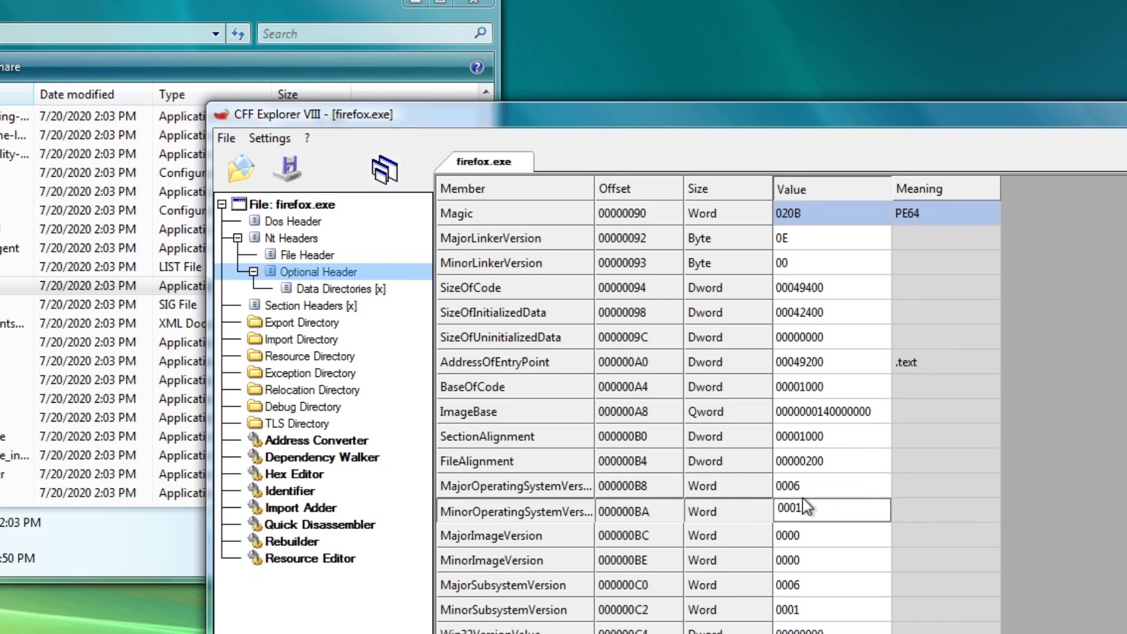
key("BackSpace")
type("0")
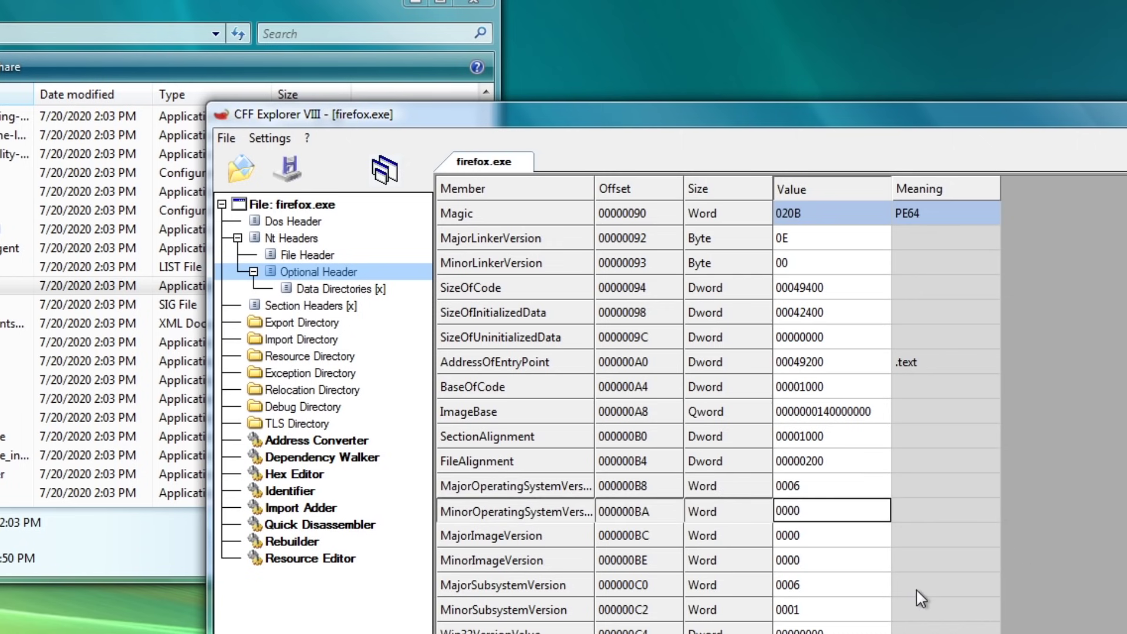
left_click(866, 614)
key("Return")
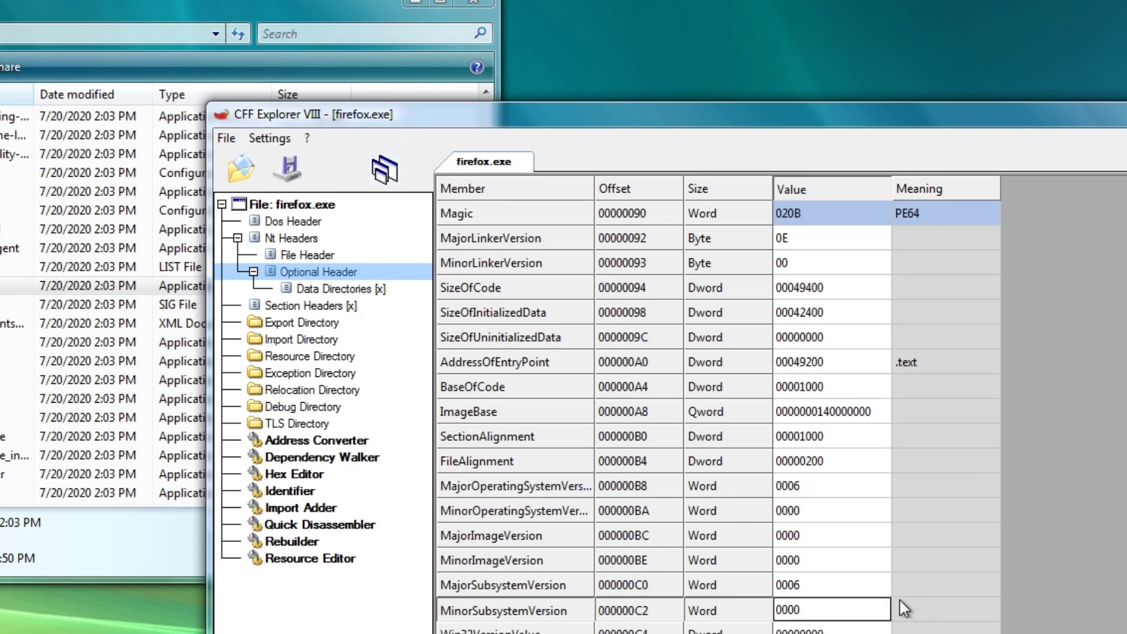
left_click(812, 578)
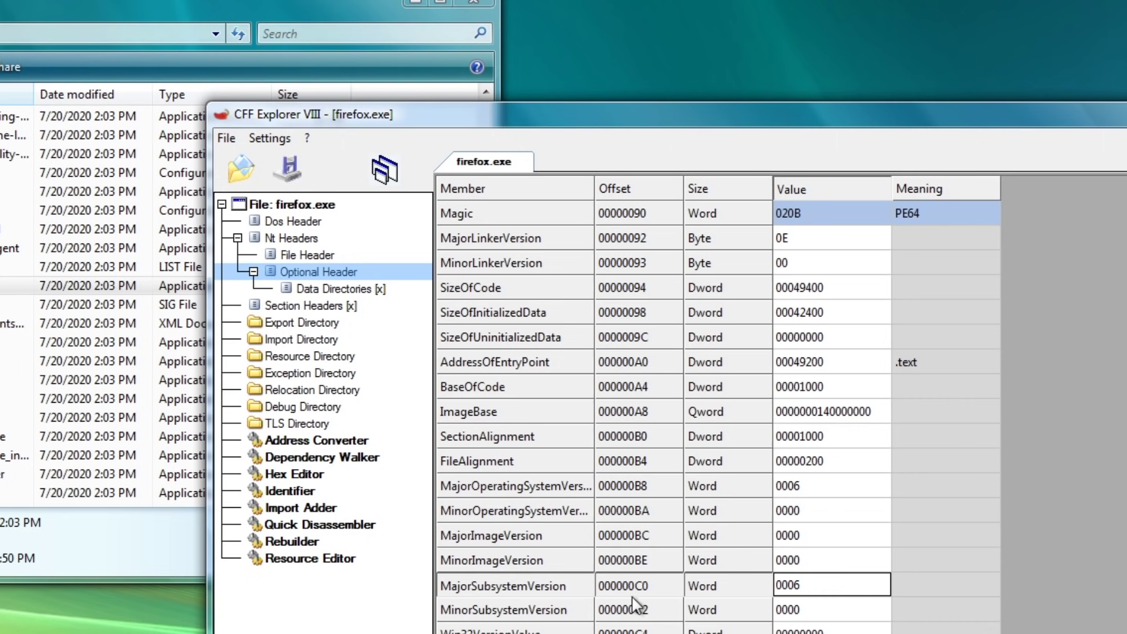
key("Return")
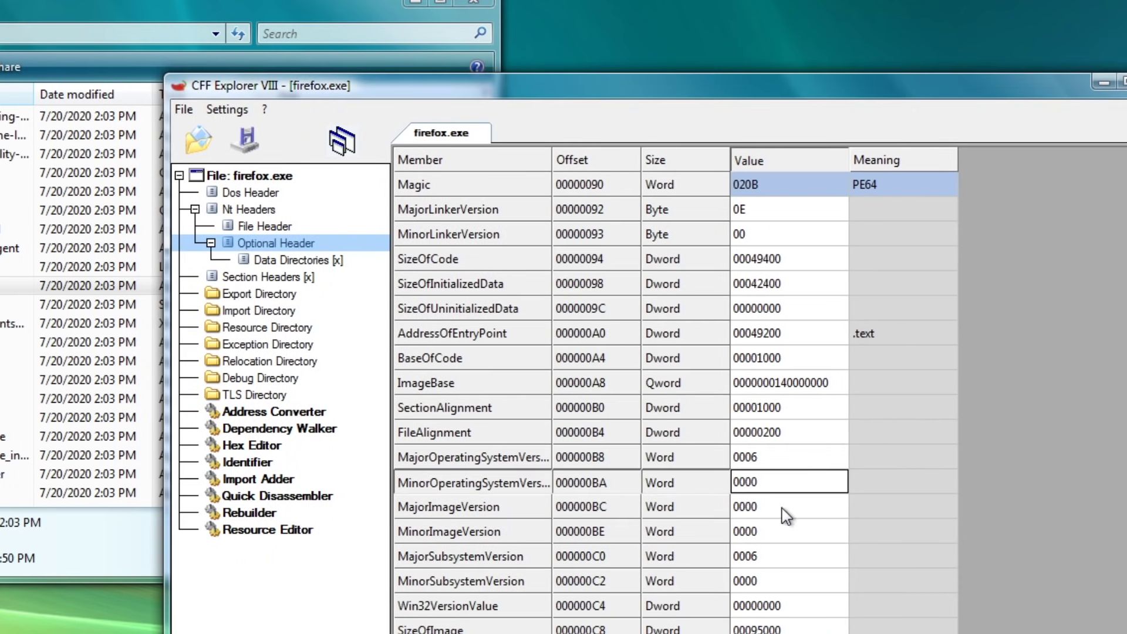
left_click(783, 565)
left_click(768, 572)
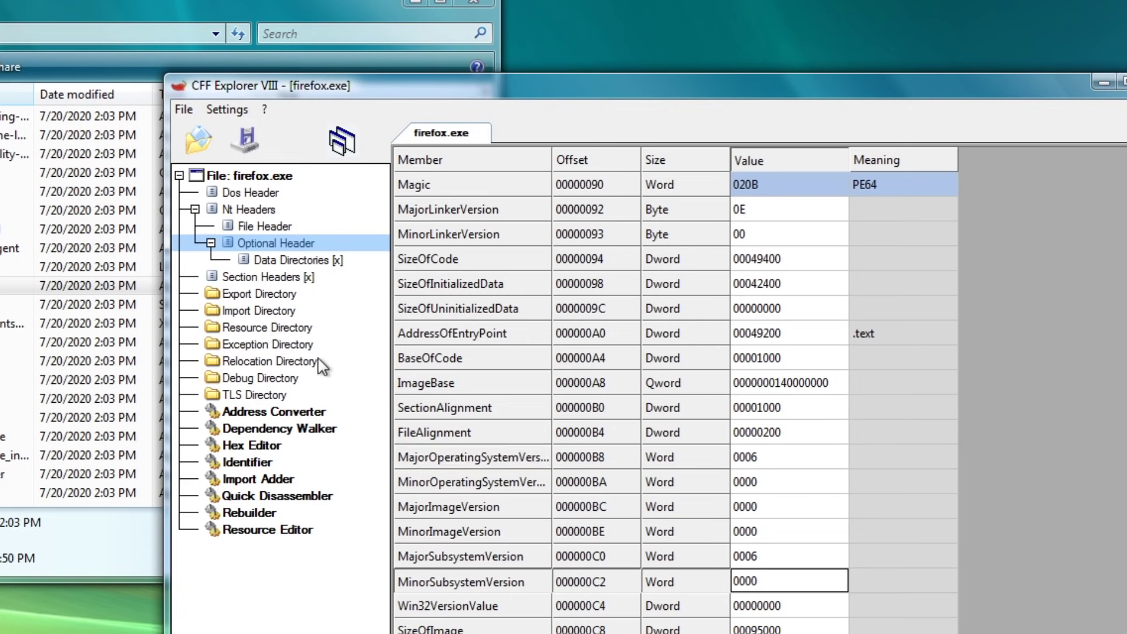
Step: In the Import Directory of firefox.exe, rename the ntdll.dll function RtlQueryPerformanceCounter to NtQueryInformationProcess
left_click(284, 308)
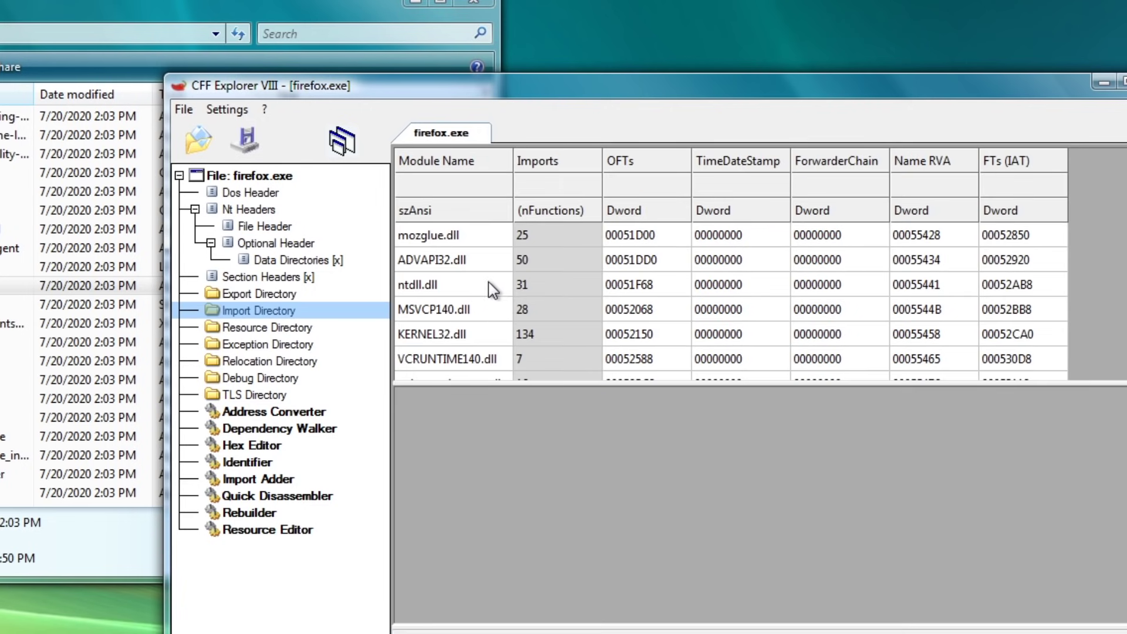
left_click(420, 287)
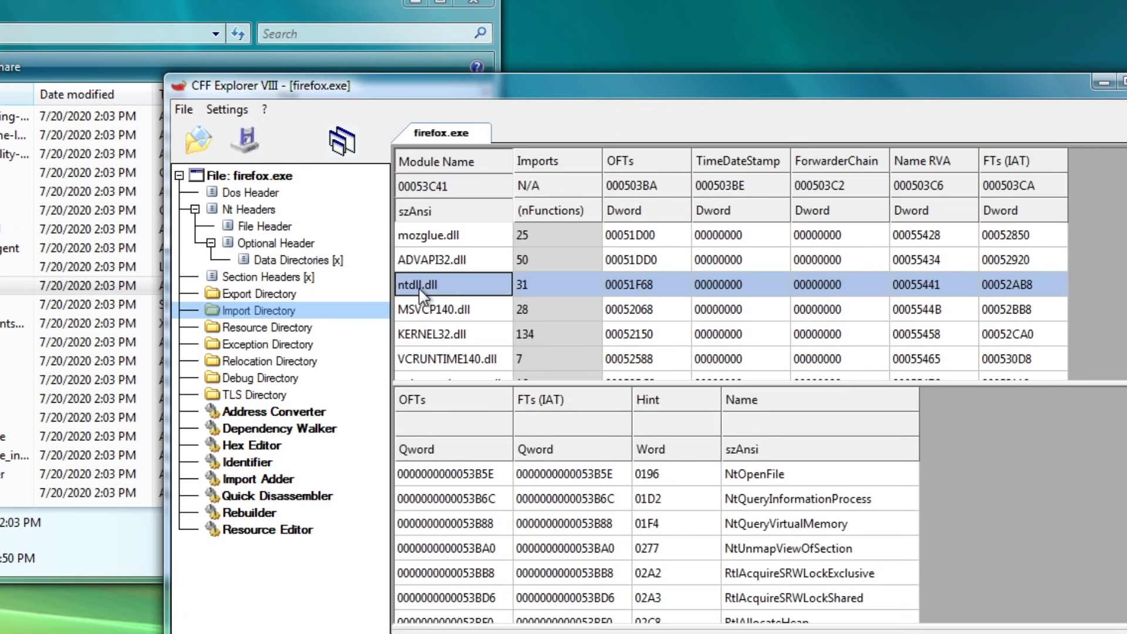
left_click(885, 523)
scroll(887, 523, "down", 5)
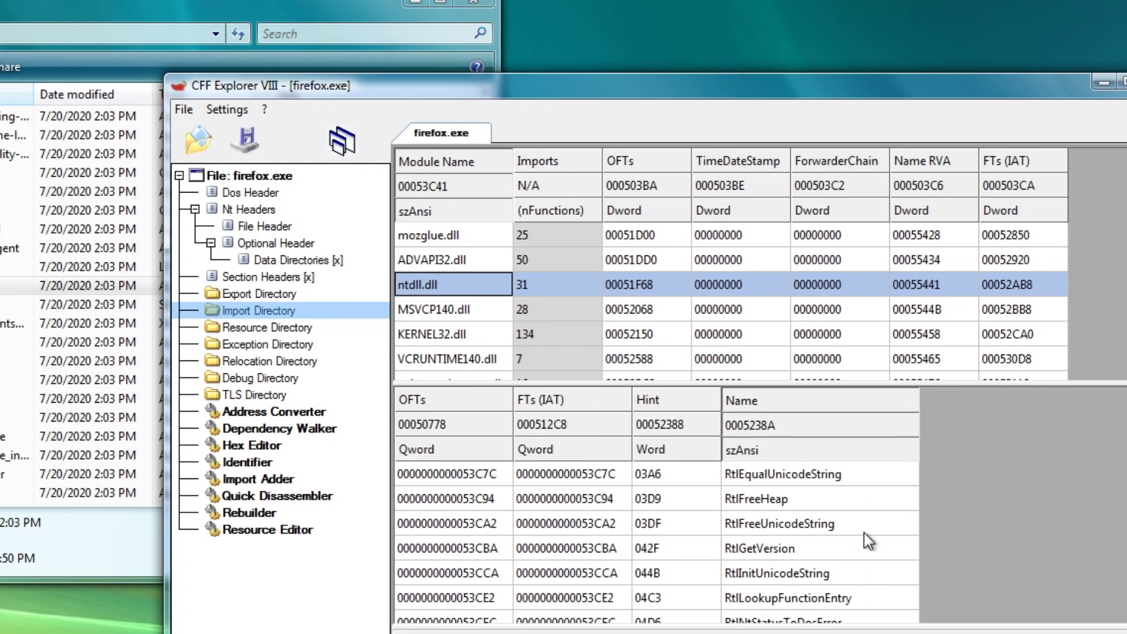
left_click(845, 572)
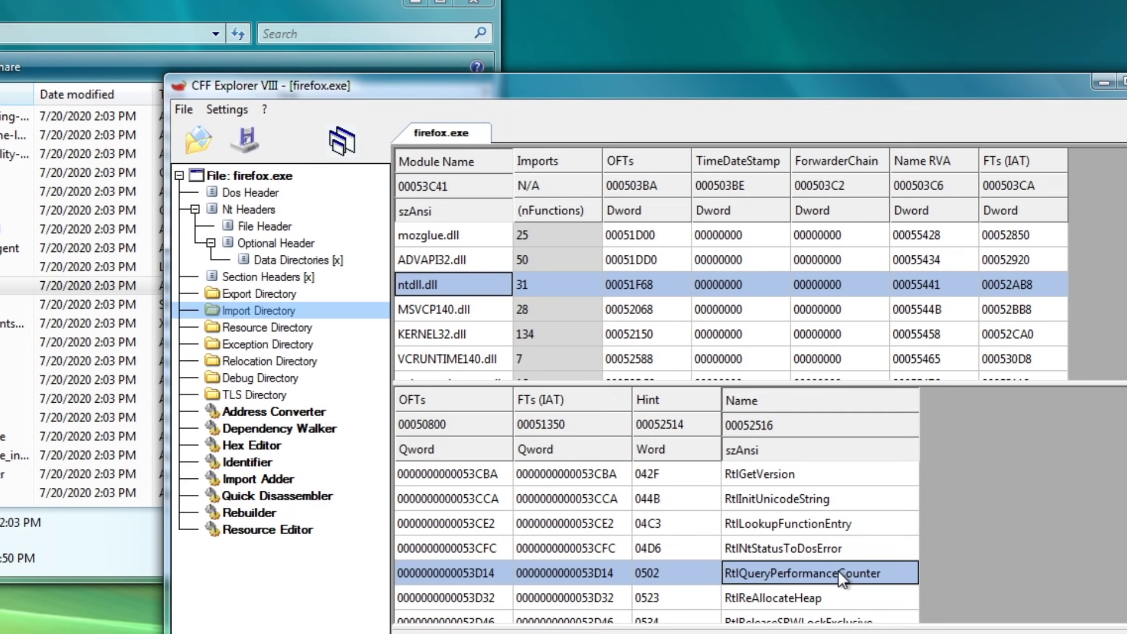
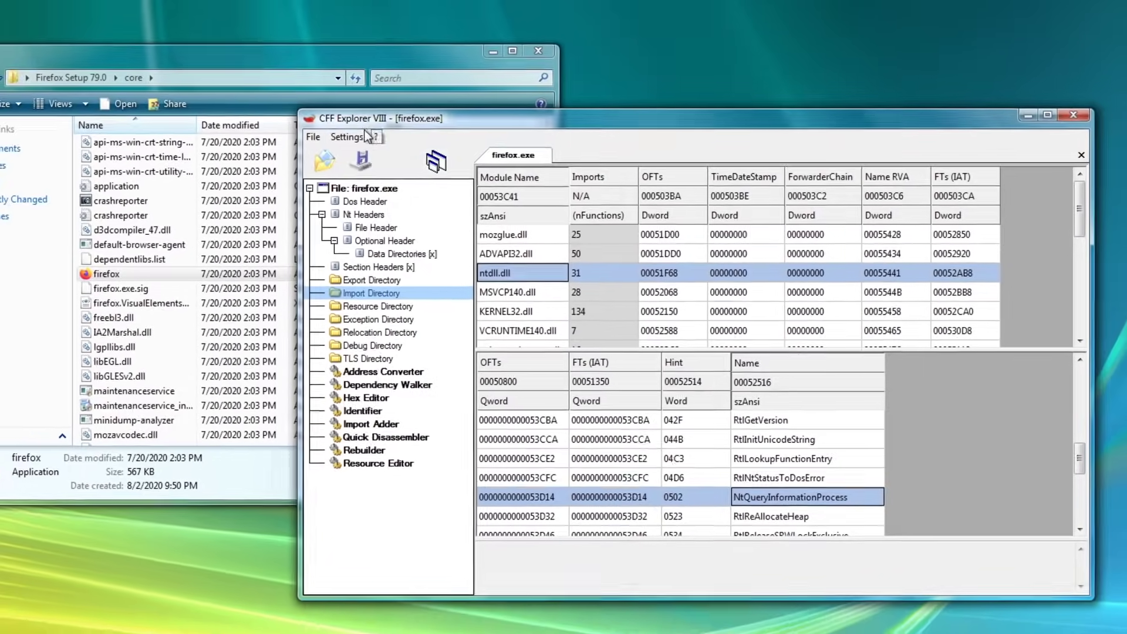
Step: Save the modified firefox.exe over the original file and close CFF Explorer
left_click(226, 109)
left_click(432, 162)
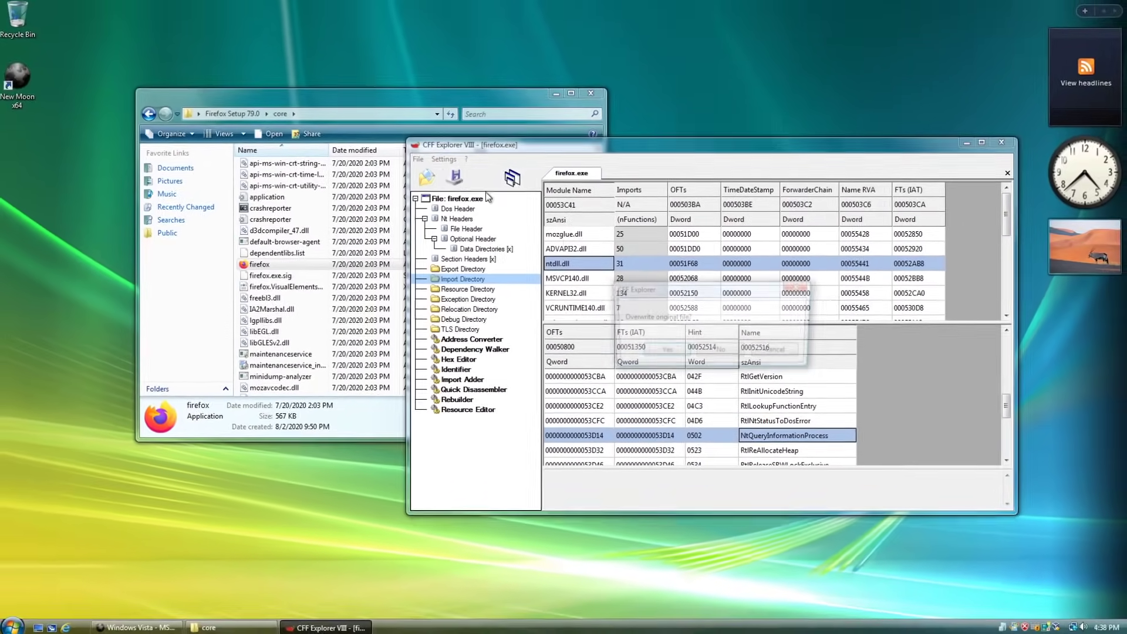
key("Return")
left_click(1005, 144)
Step: Search the core folder for *.exe, open plugin-container in CFF Explorer and move the search results window aside
left_click(529, 115)
type("*.exe")
right_click(298, 197)
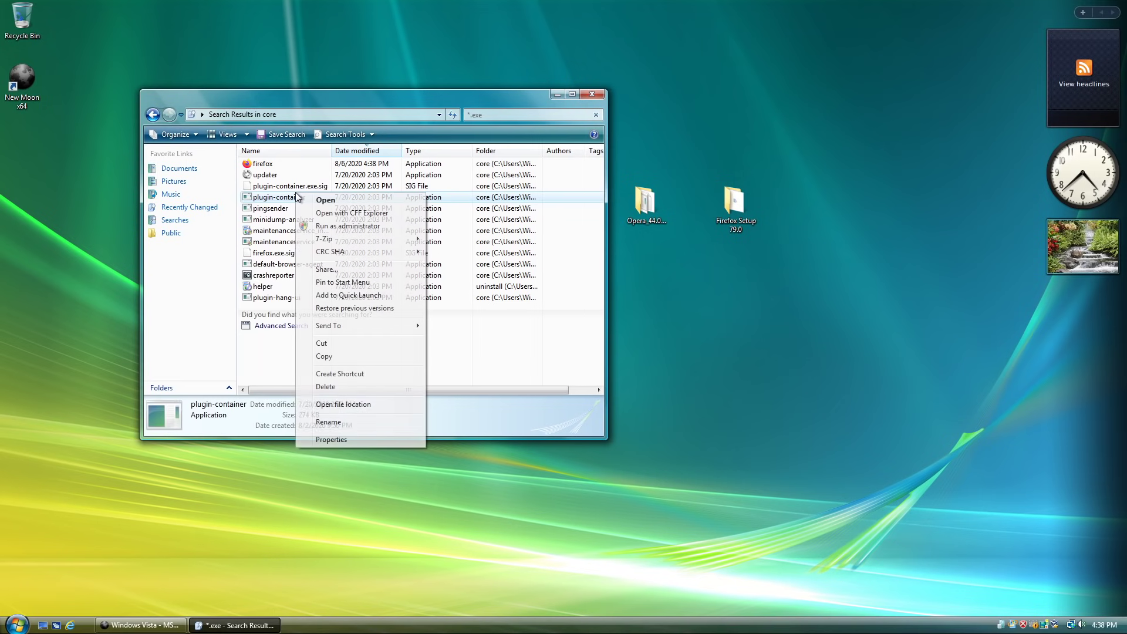
left_click(303, 217)
left_click_drag(253, 103, 148, 114)
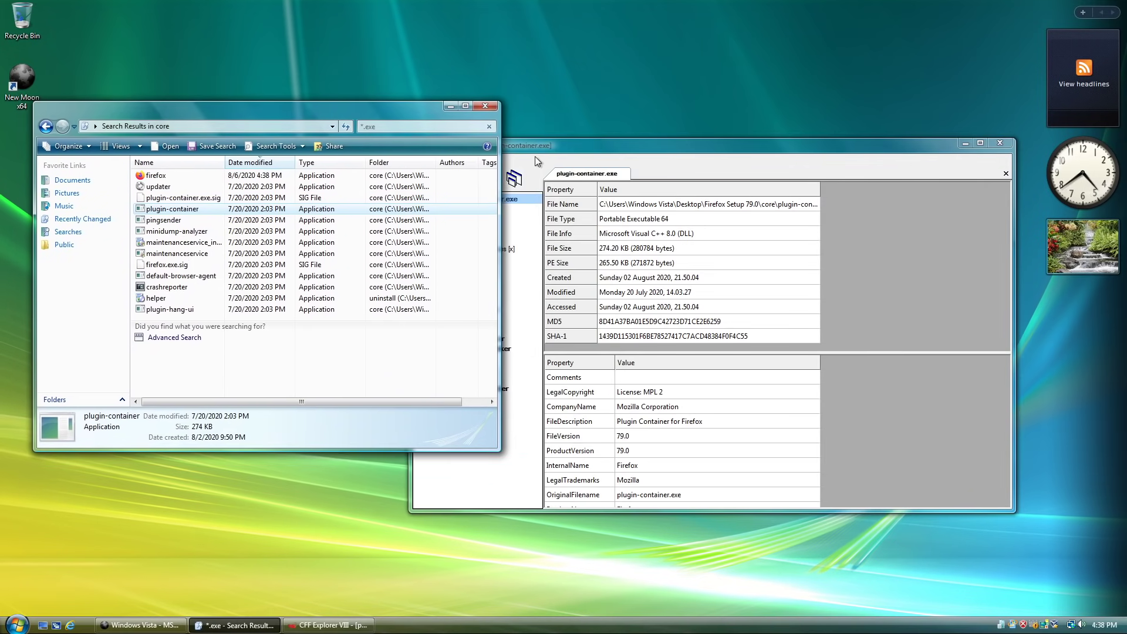
Step: Examine the version fields in plugin-container.exe's Optional Header and its ntdll.dll imports, closing CFF Explorer when done
left_click(524, 191)
left_click(477, 240)
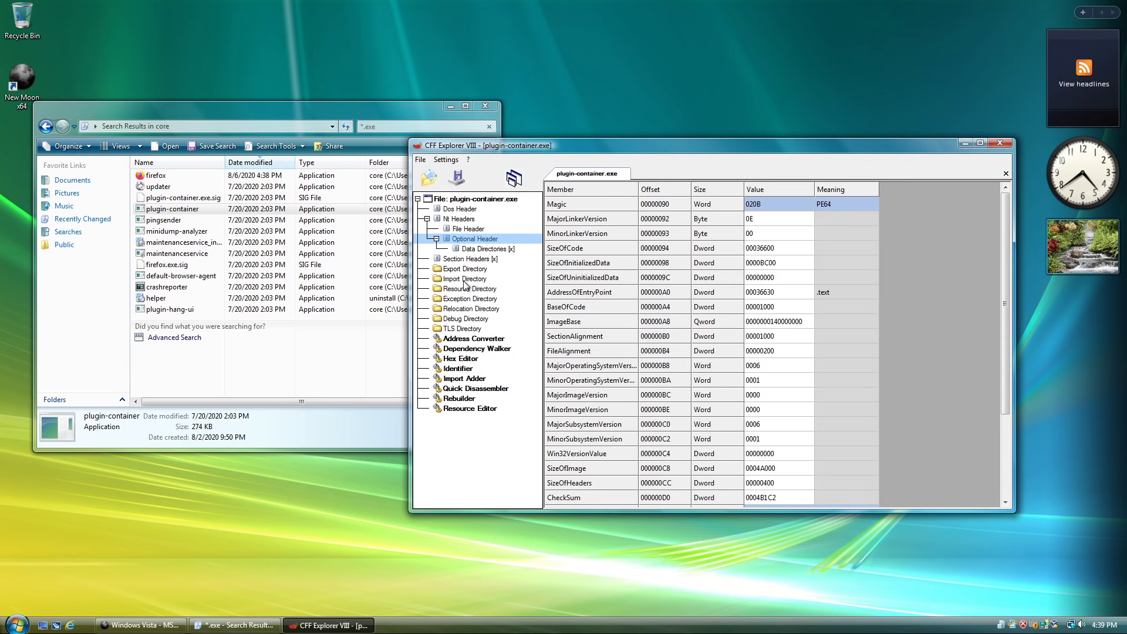
left_click(465, 279)
left_click(567, 269)
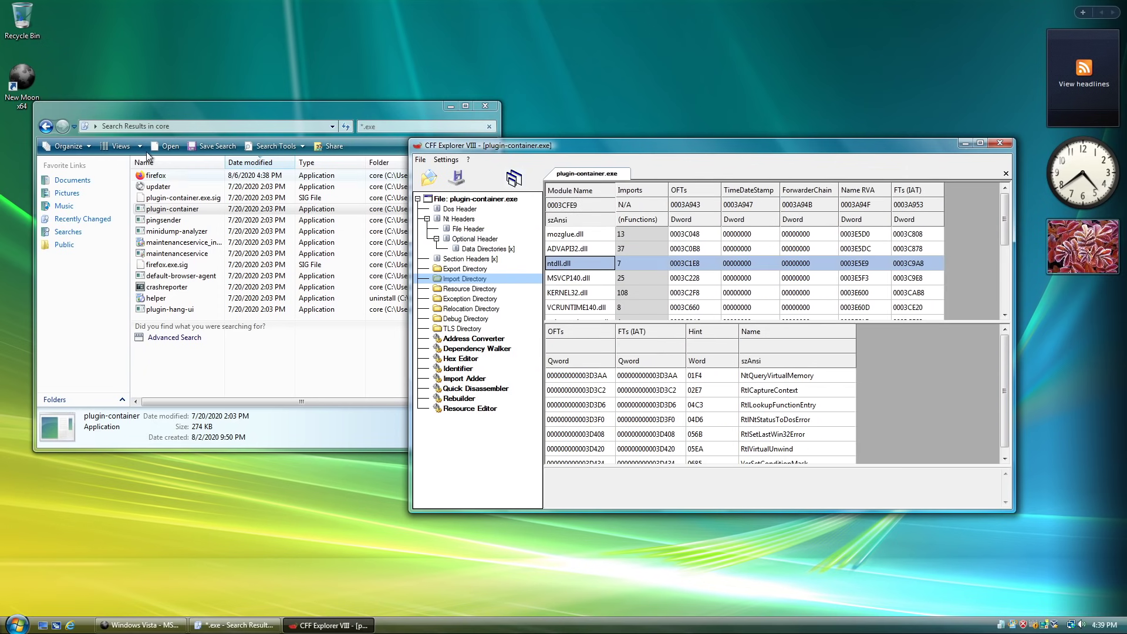
left_click(479, 238)
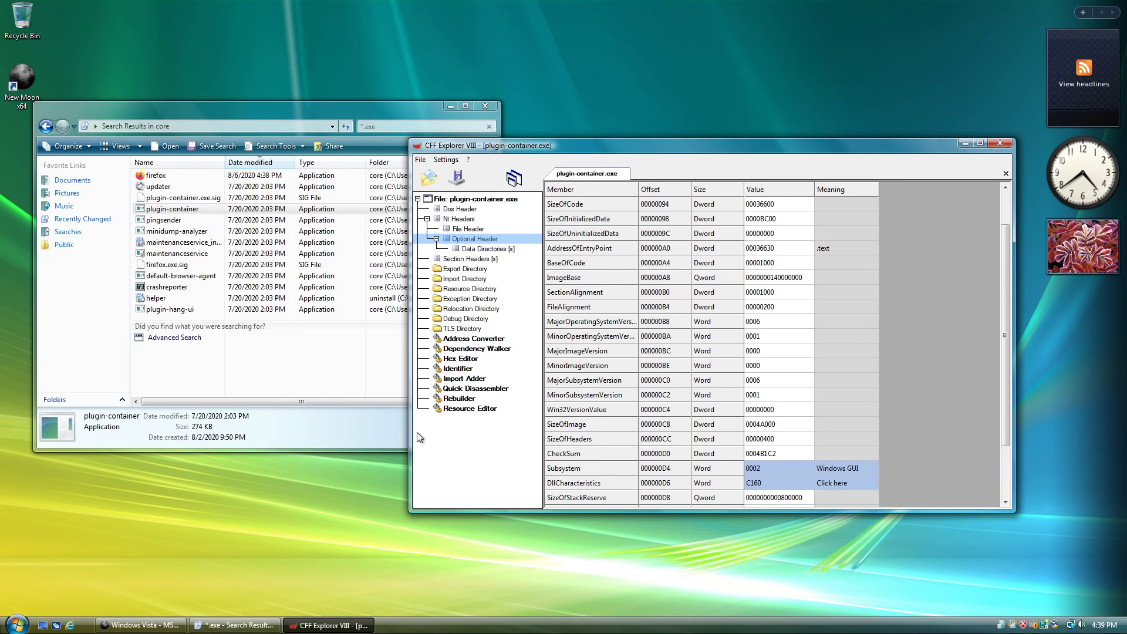
left_click(467, 279)
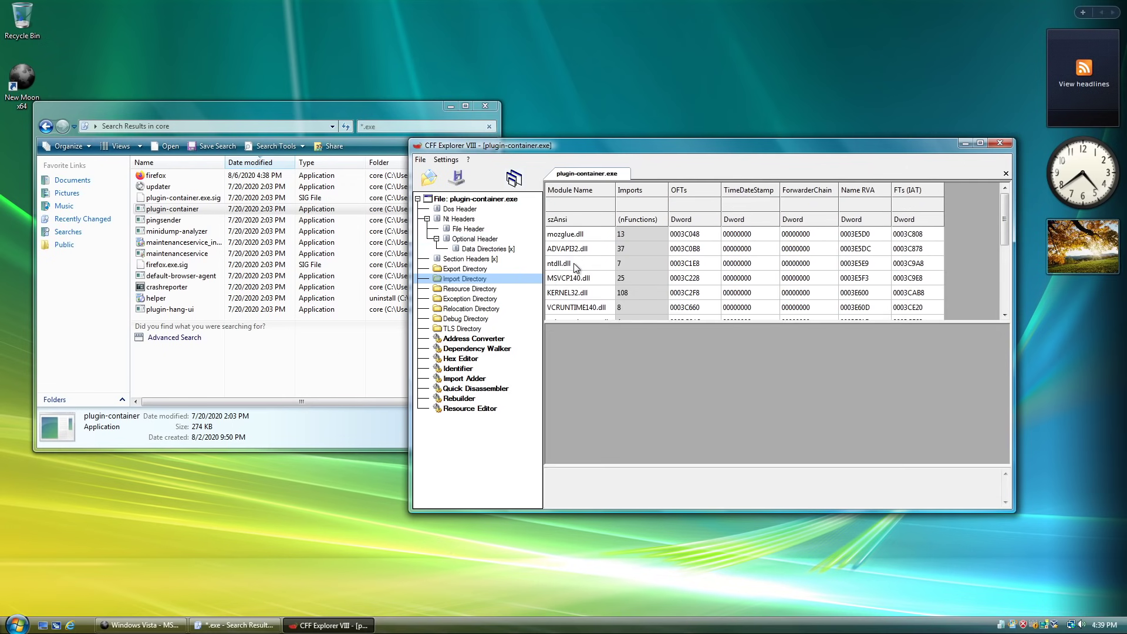
left_click(1000, 143)
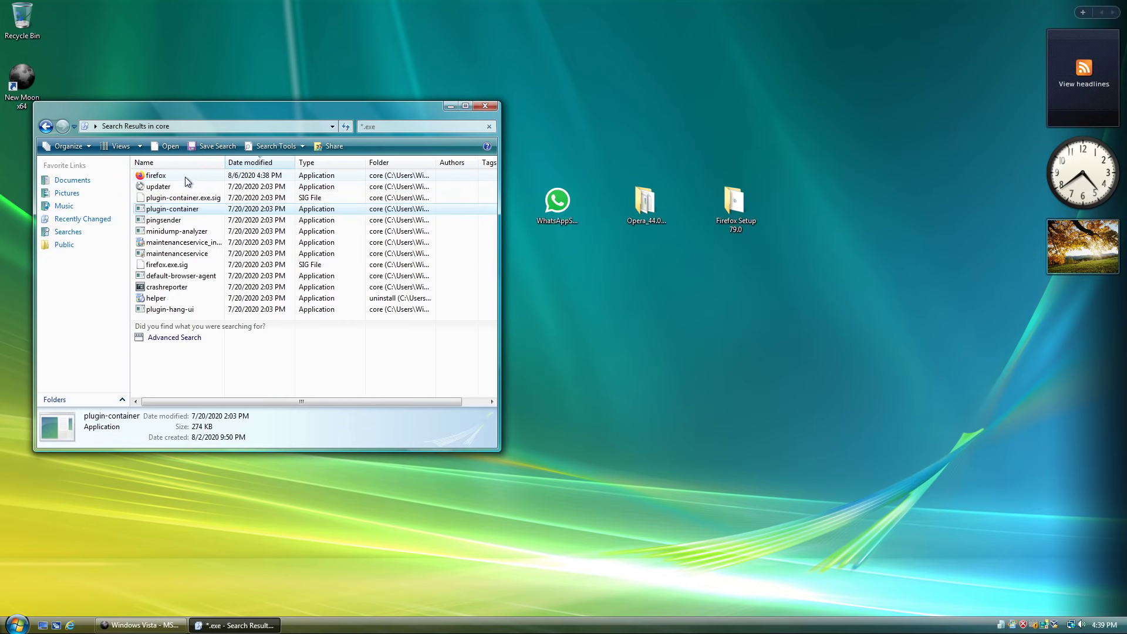
Step: Launch the patched firefox from the search results and decline making it the default browser
left_click(185, 177)
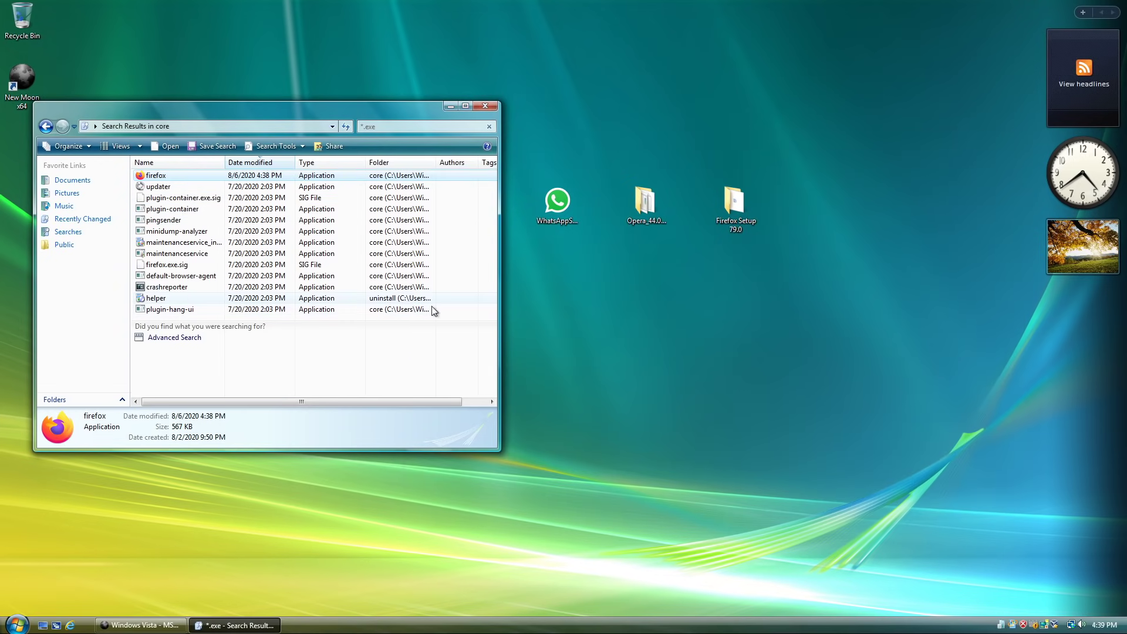
left_click_drag(463, 312, 363, 185)
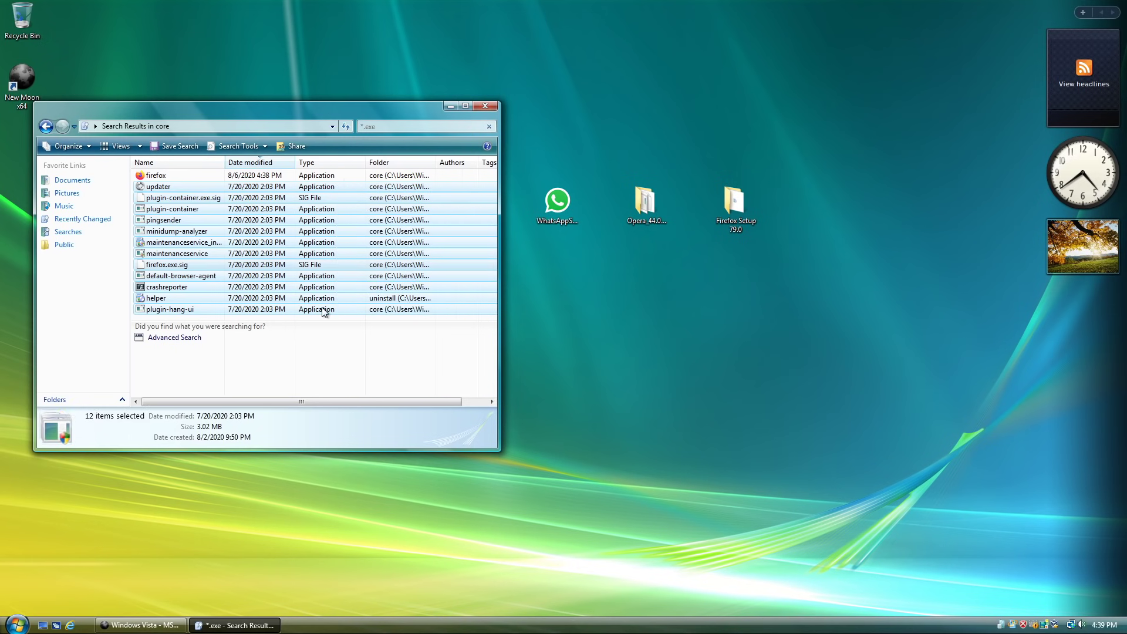
left_click(318, 317)
double_click(207, 175)
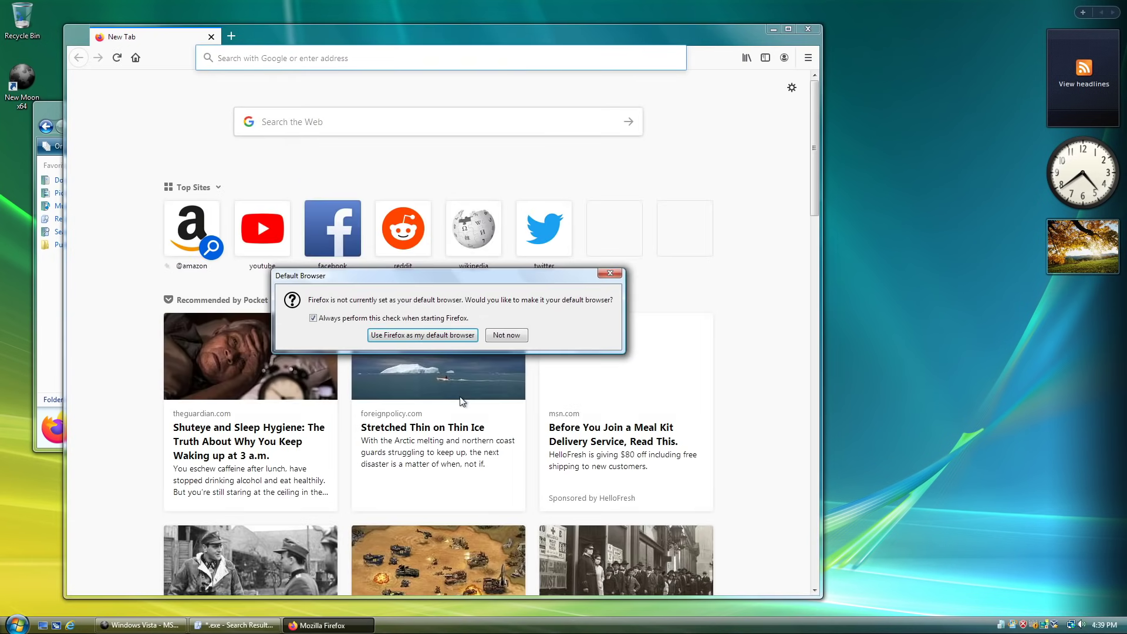
left_click(506, 335)
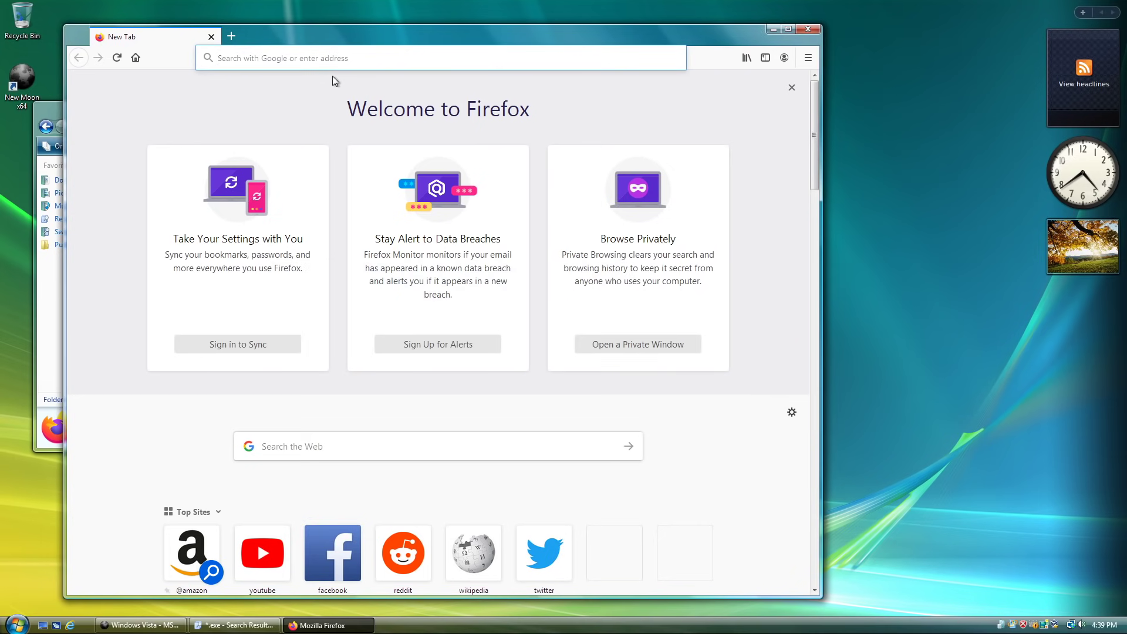
Step: Move the Firefox window aside, open the Control Panel and place it in front of the browser
left_click_drag(360, 37, 530, 32)
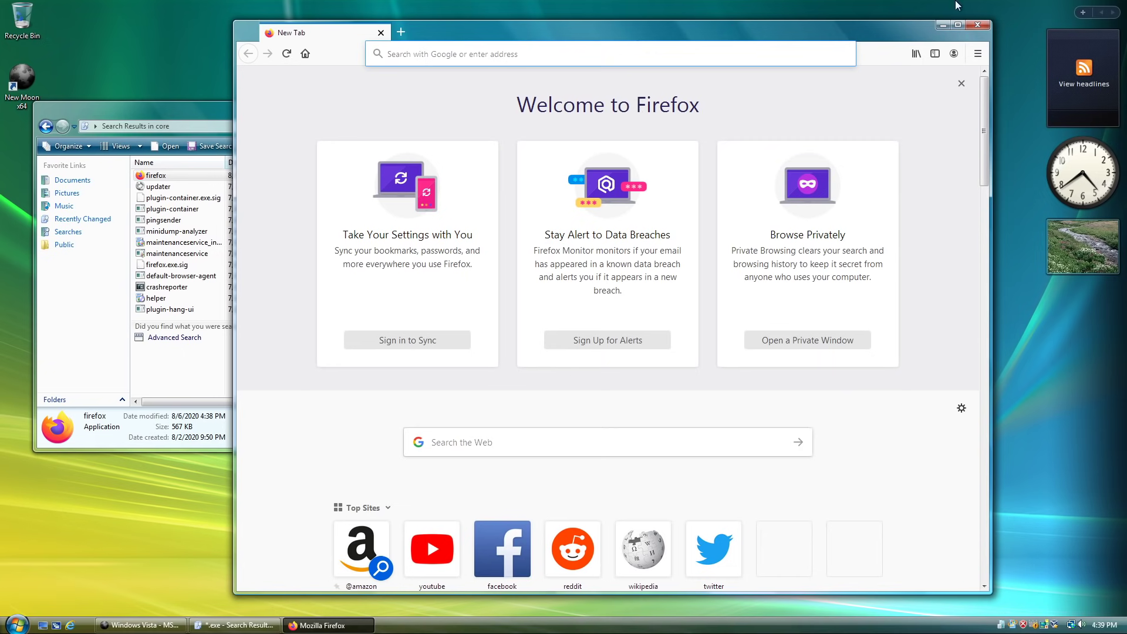
left_click(972, 56)
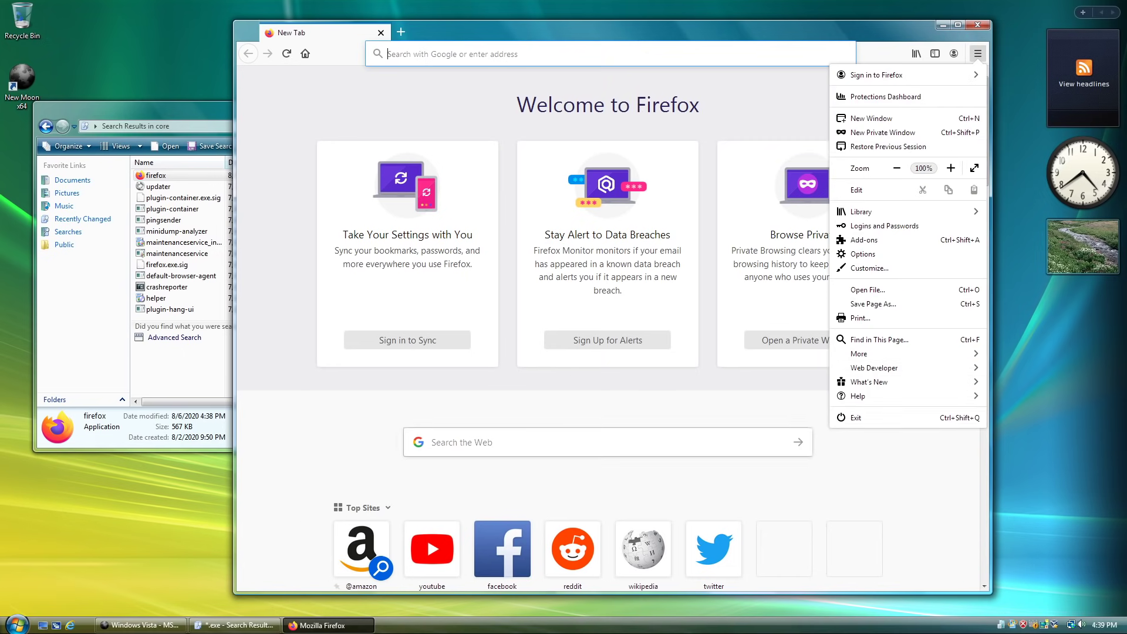
left_click(16, 624)
left_click(186, 521)
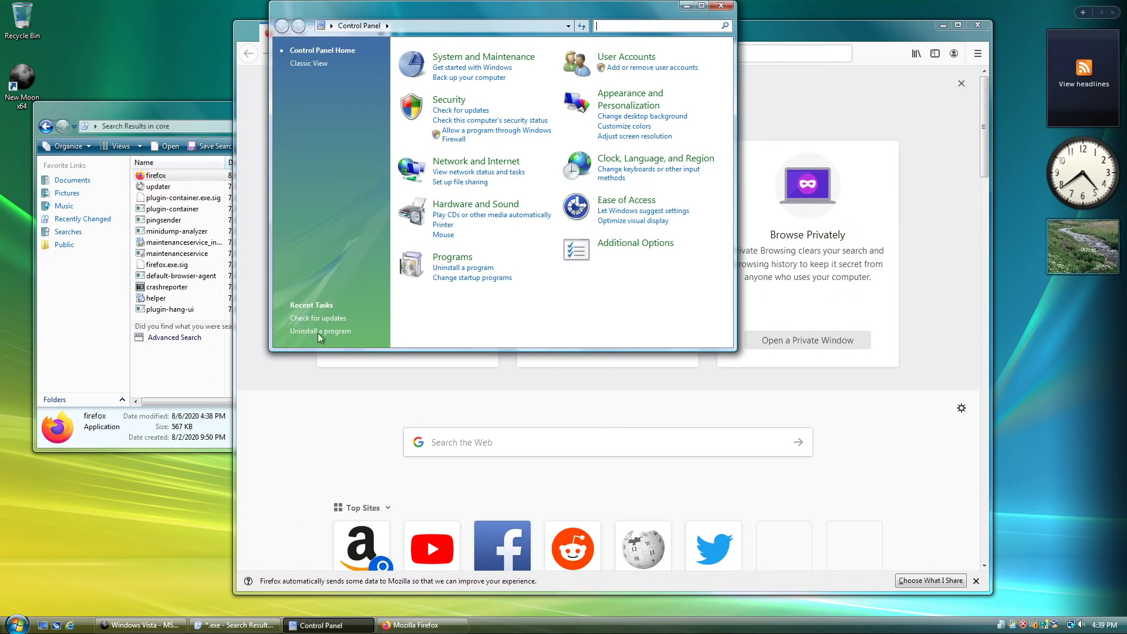
left_click_drag(526, 6, 618, 199)
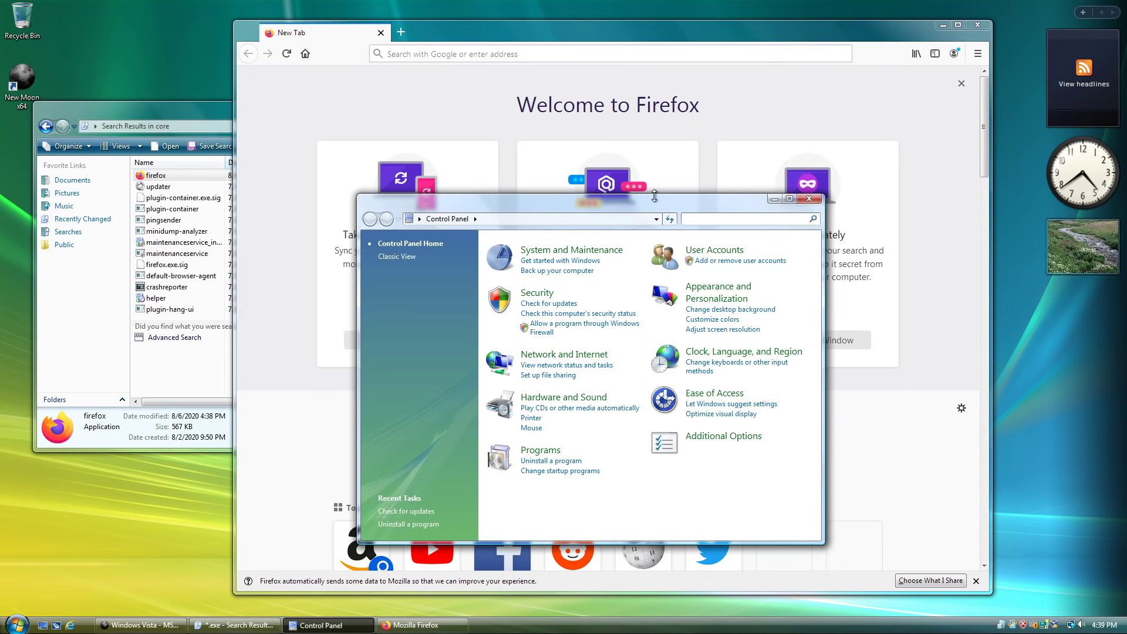
left_click_drag(540, 212, 513, 200)
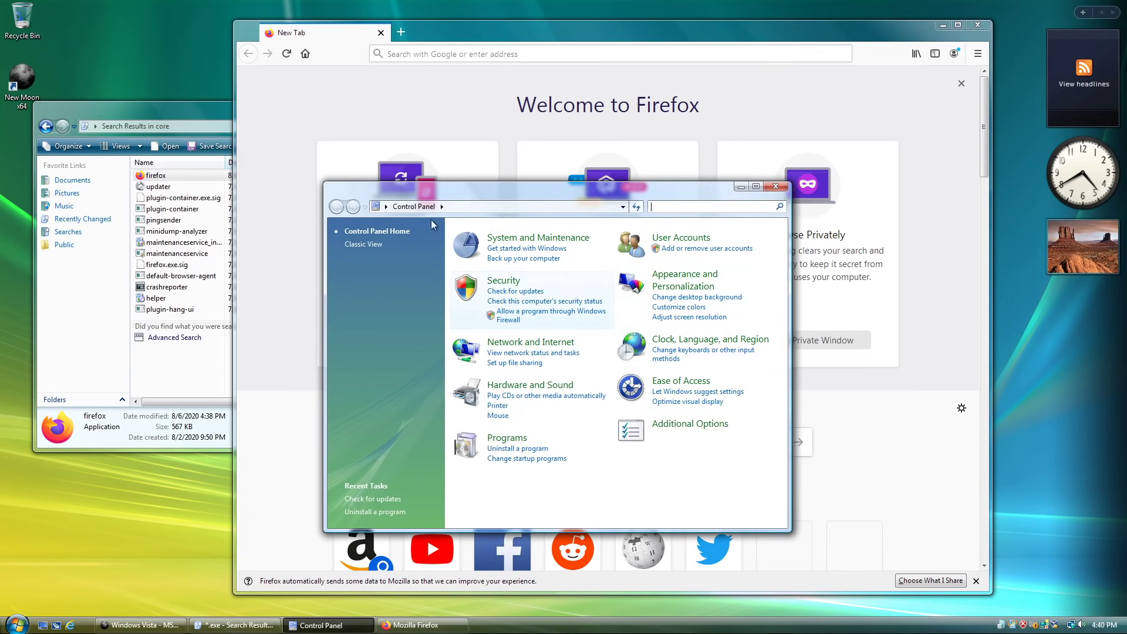
Step: Examine the computer's system properties for the Windows edition, hardware and activation details, closing the window when done
key("super")
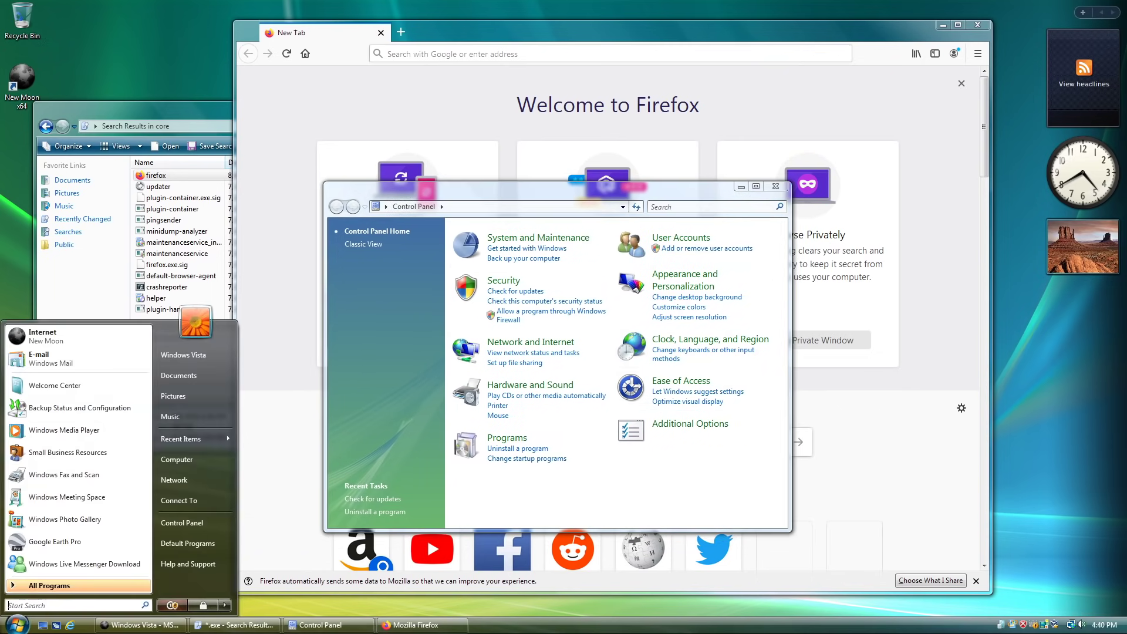
right_click(182, 464)
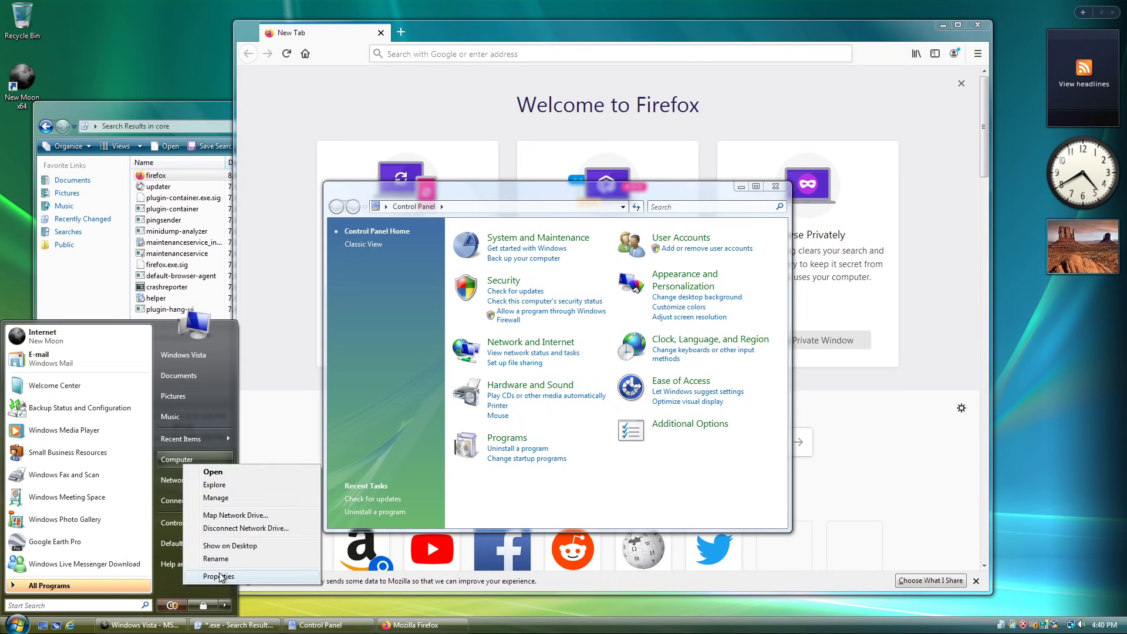
left_click(220, 577)
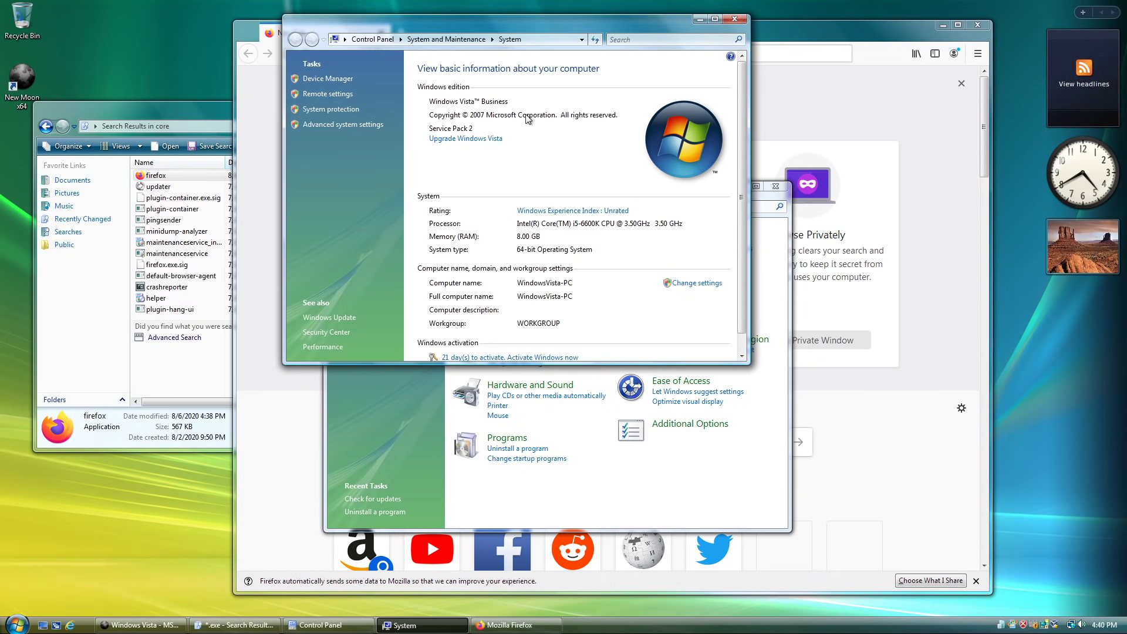
scroll(569, 158, "down", 1)
scroll(636, 265, "down", 1)
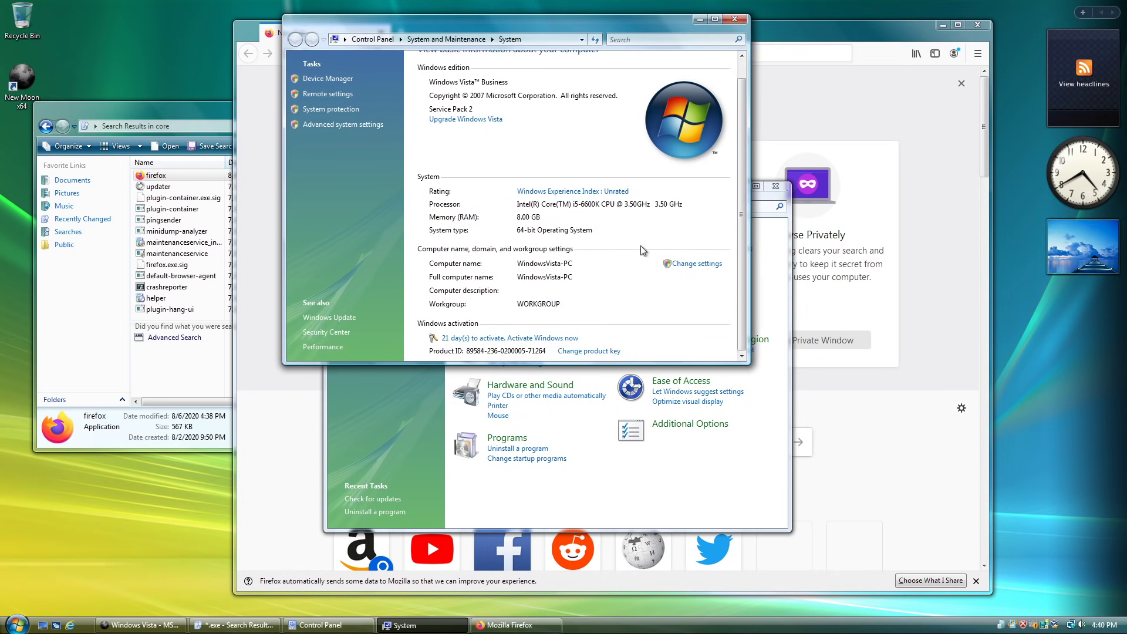
left_click(737, 17)
Step: Check the browser version in the About Firefox dialog and close it
left_click(921, 101)
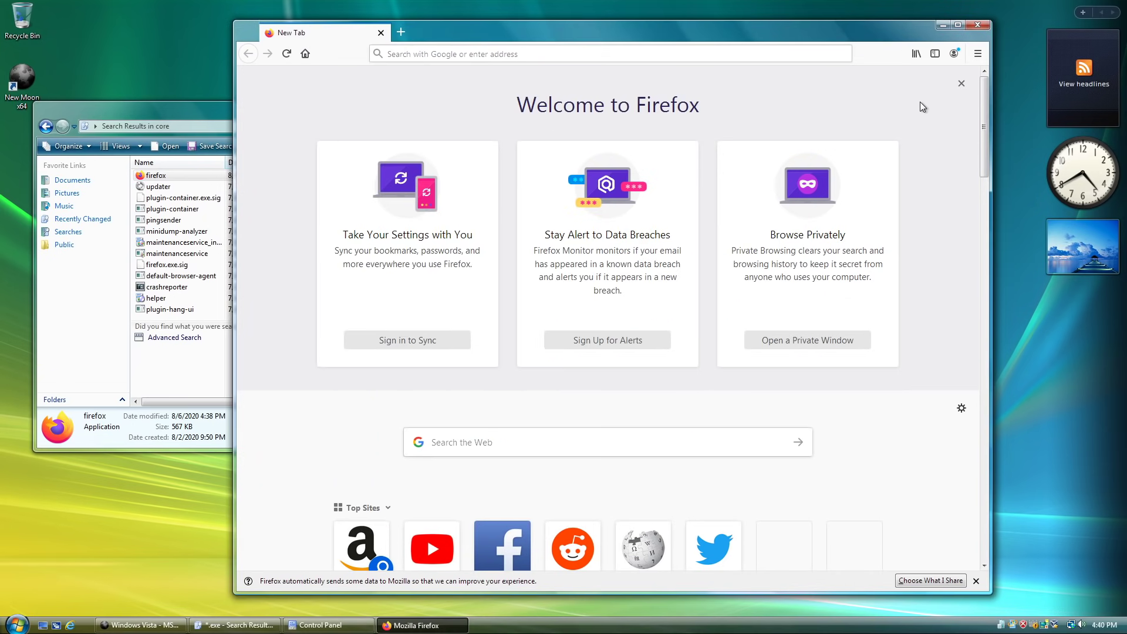
left_click(970, 57)
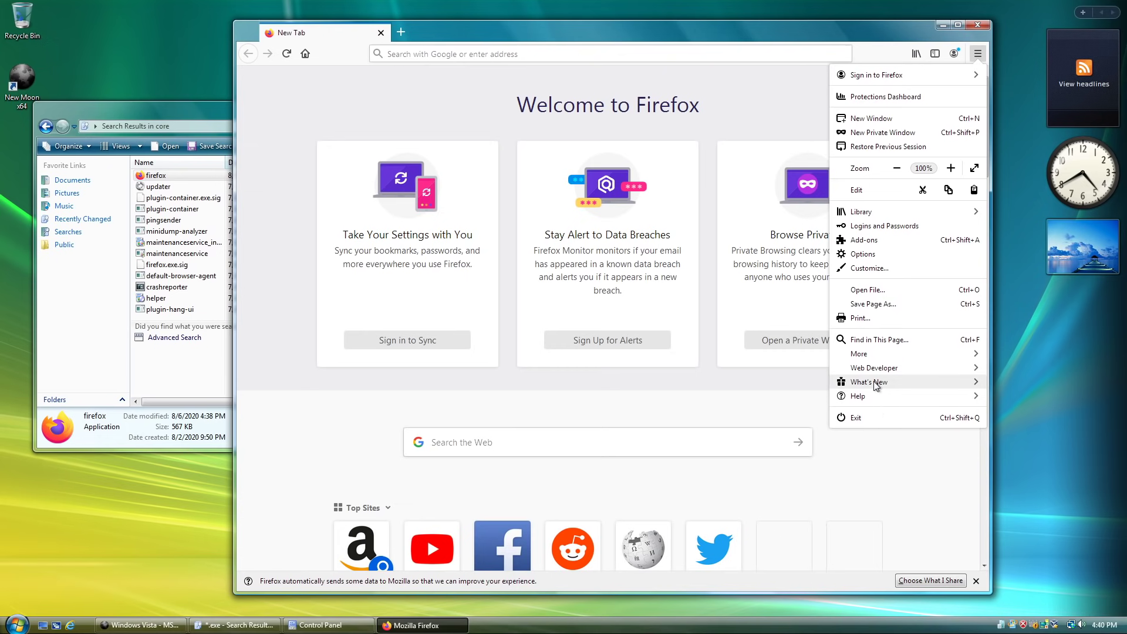
left_click(875, 396)
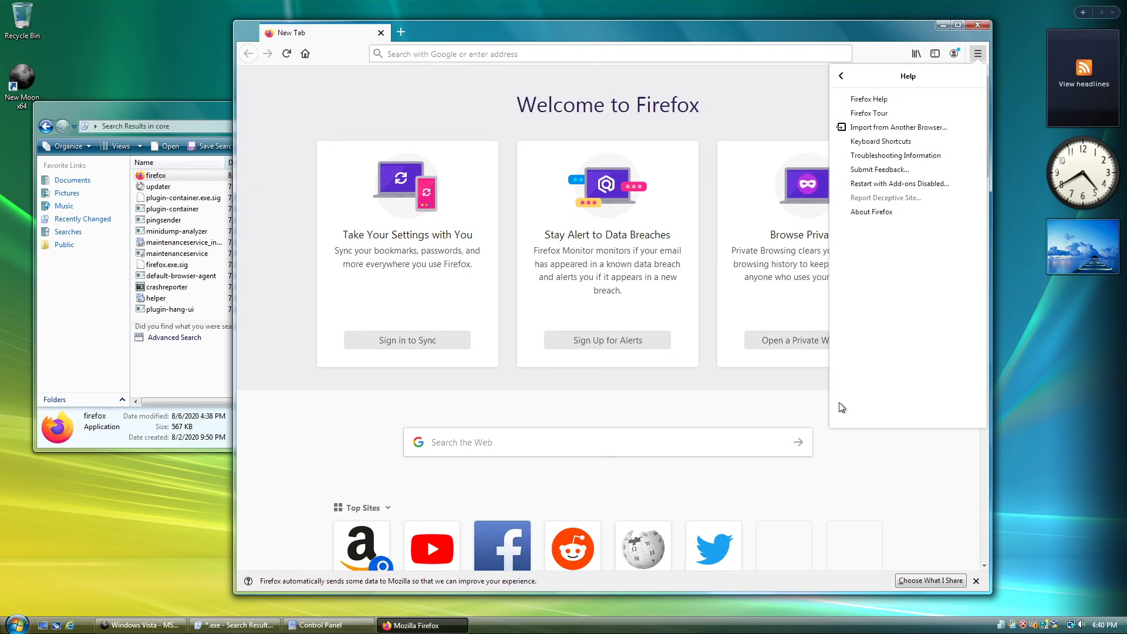
left_click(887, 211)
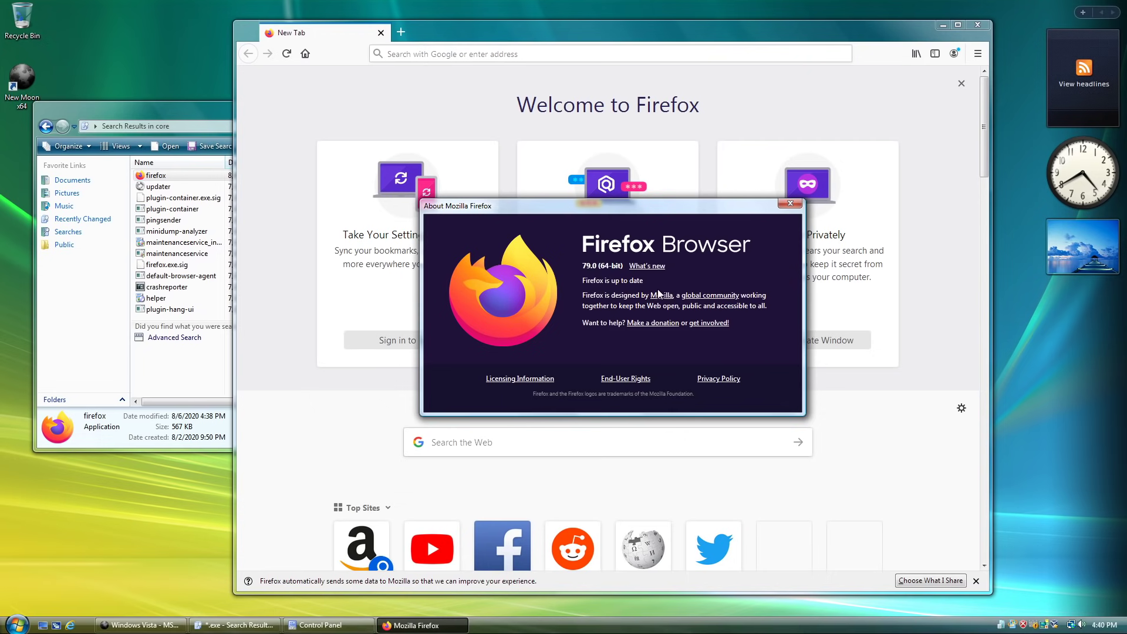
left_click(790, 203)
Step: Load youtube.com in Firefox, maximizing the window and restoring it to its smaller size
mouse_move(605, 33)
left_mouse_down()
mouse_move(582, 82)
mouse_move(596, 47)
left_mouse_up()
left_click(567, 61)
type("yo")
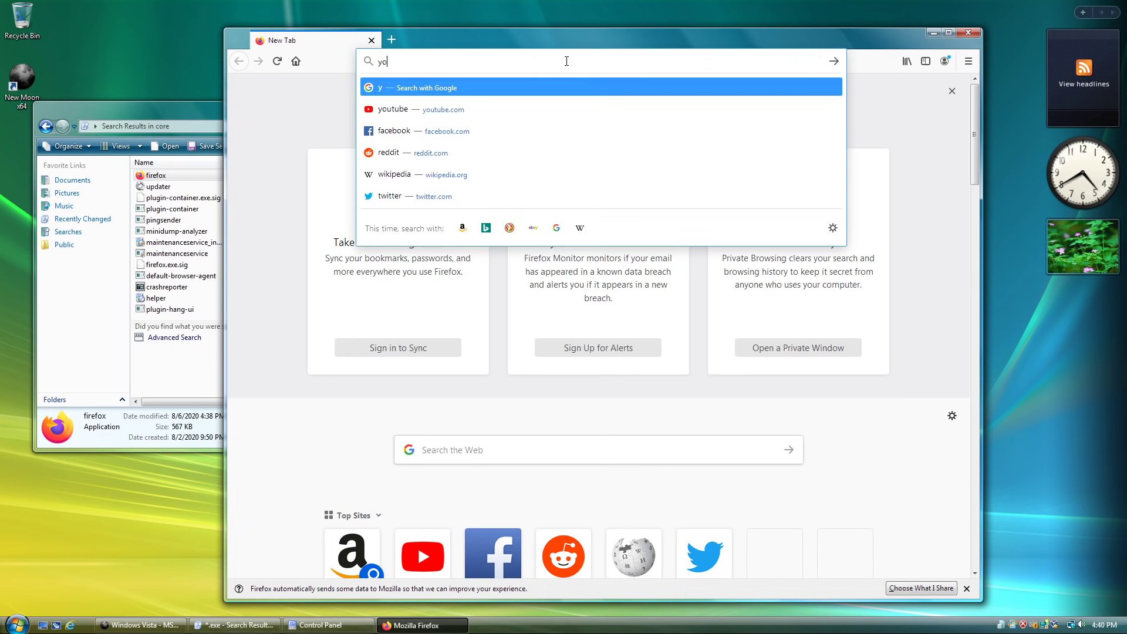
type("utube.com")
key("Return")
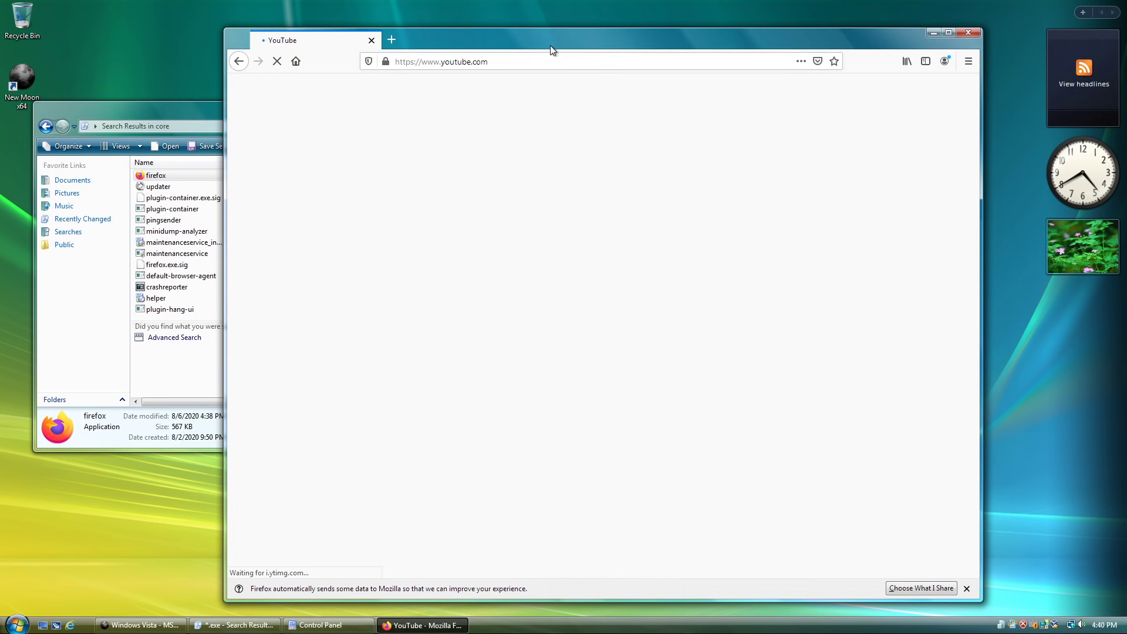
double_click(548, 41)
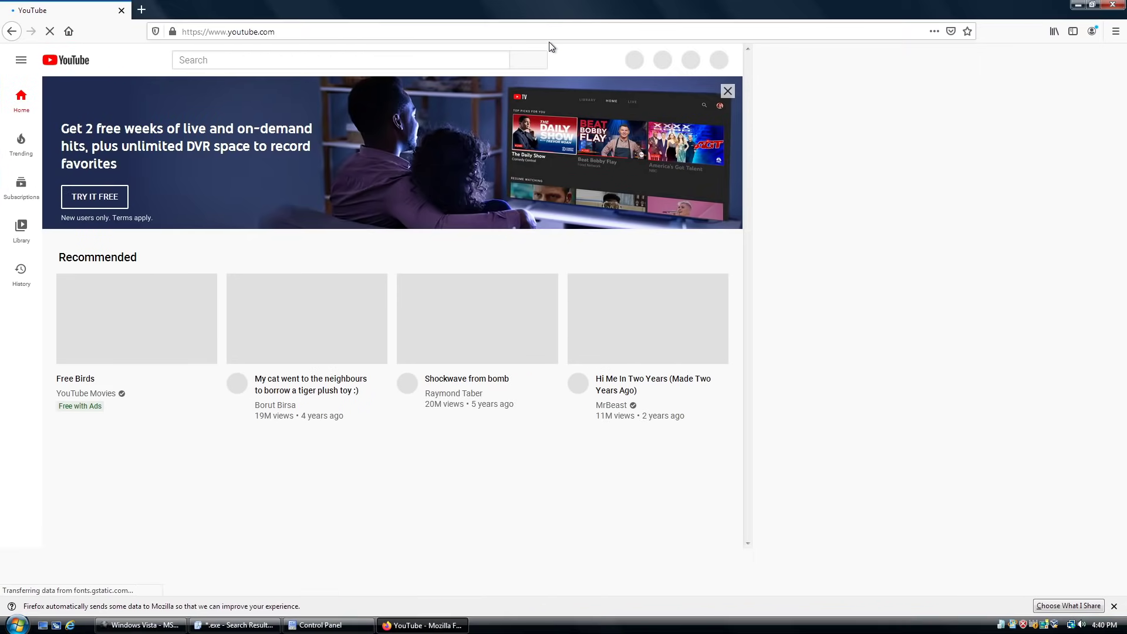
double_click(549, 42)
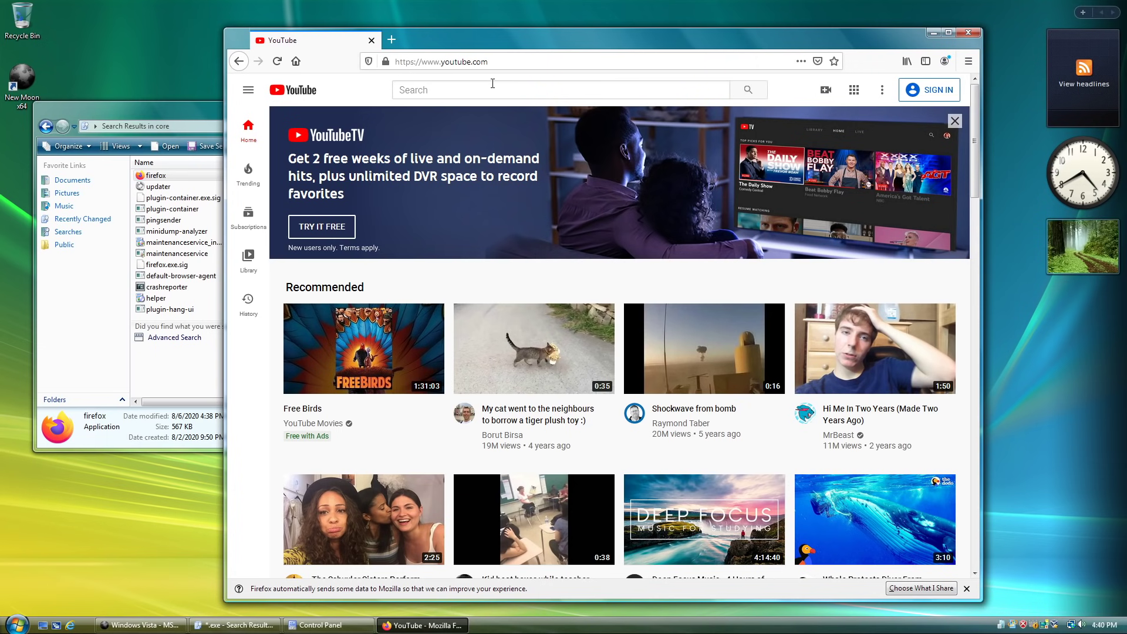
Step: Browse the YouTube home page and check how it renders with the window maximized and restored
scroll(613, 274, "down", 5)
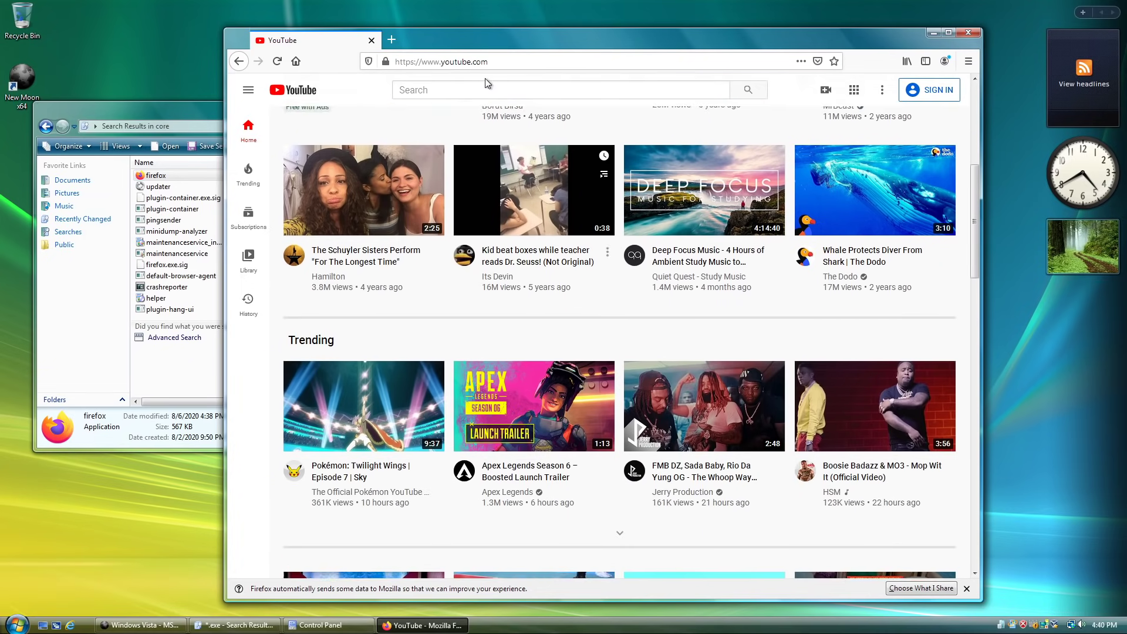
scroll(485, 83, "up", 2)
left_click_drag(457, 36, 424, 33)
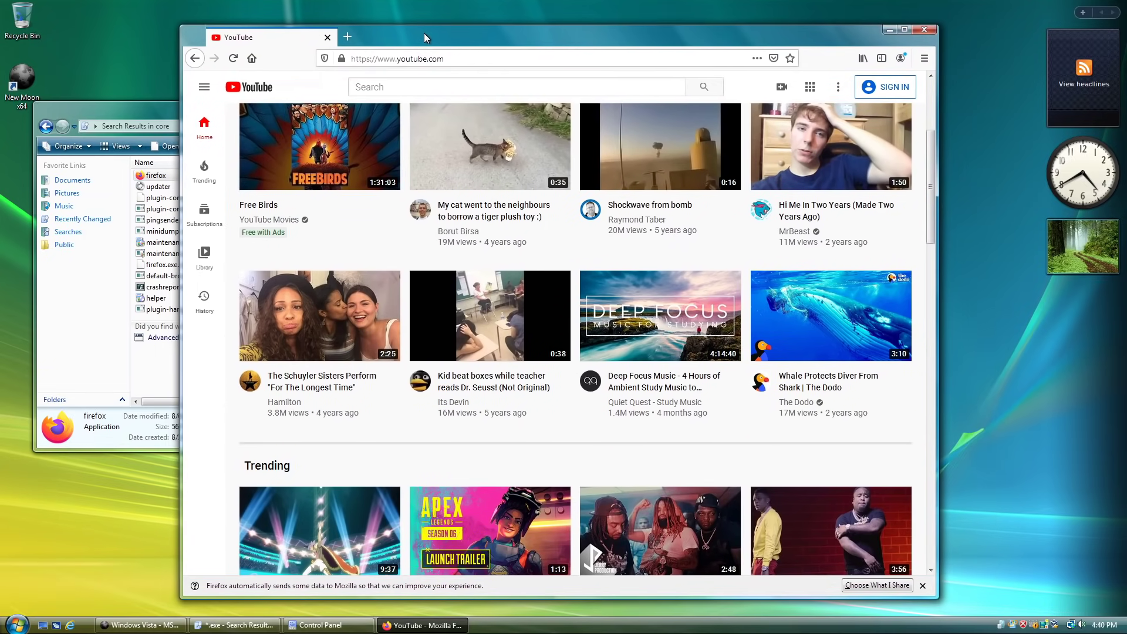
double_click(423, 33)
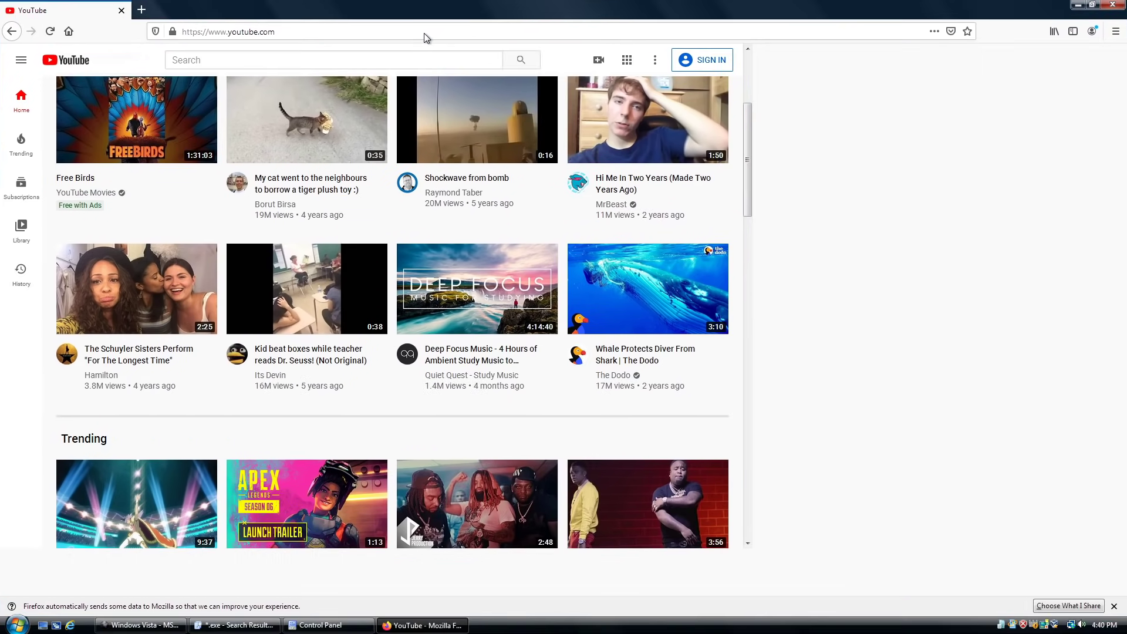
left_click(1116, 31)
left_click(221, 5)
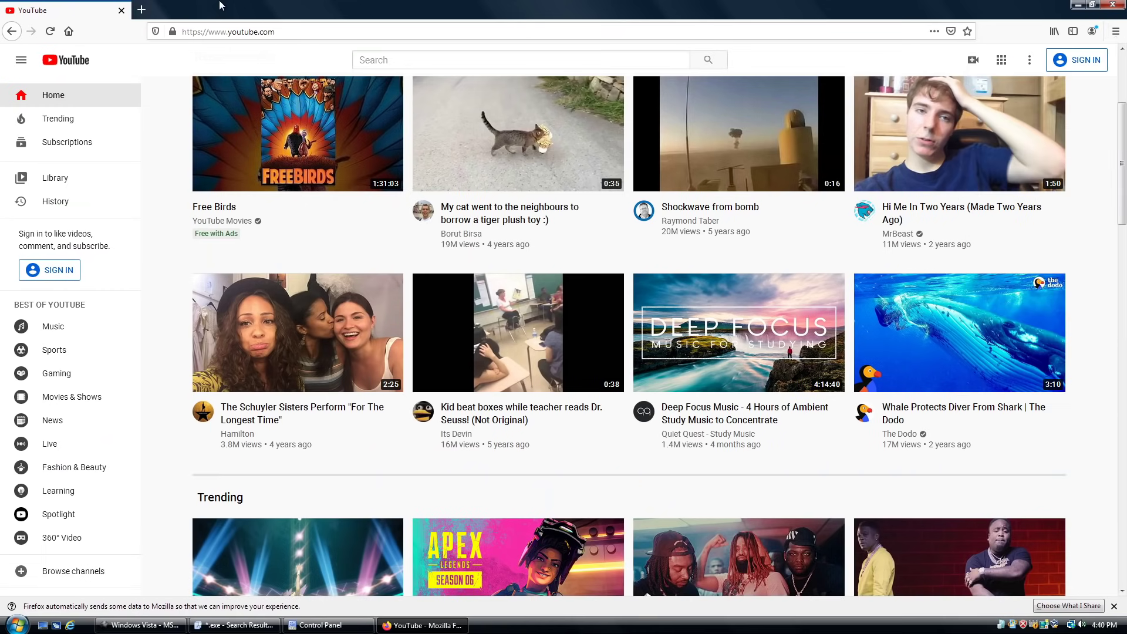
double_click(234, 1)
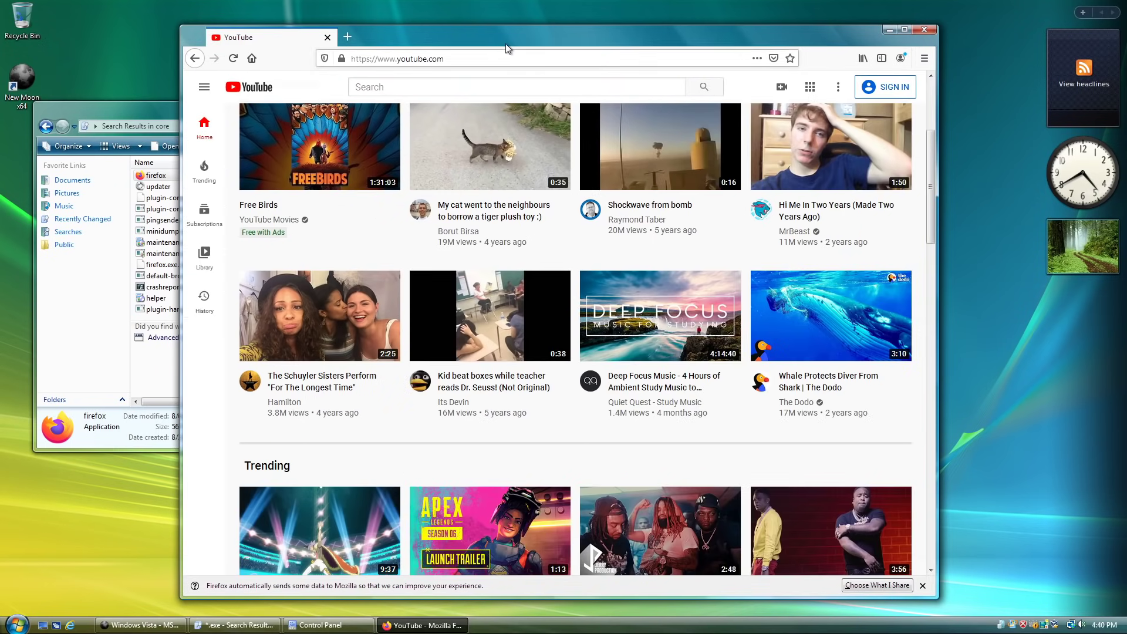
left_click_drag(508, 35, 543, 51)
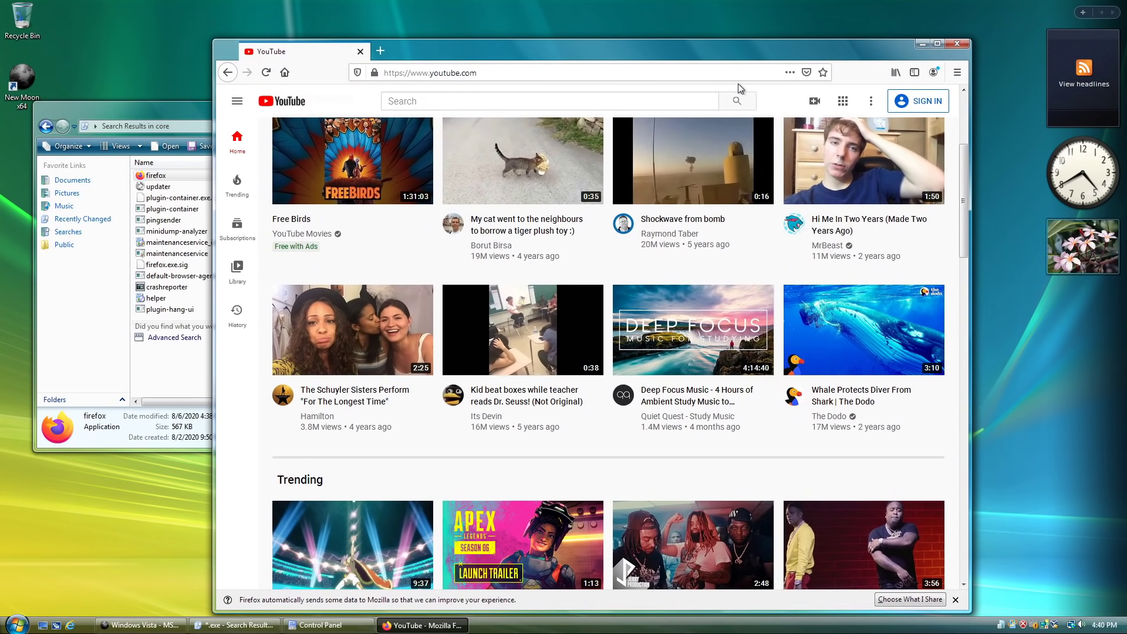
Step: Open google.com in a new tab
left_click(381, 51)
type("h")
key("BackSpace")
type("googlr.vom")
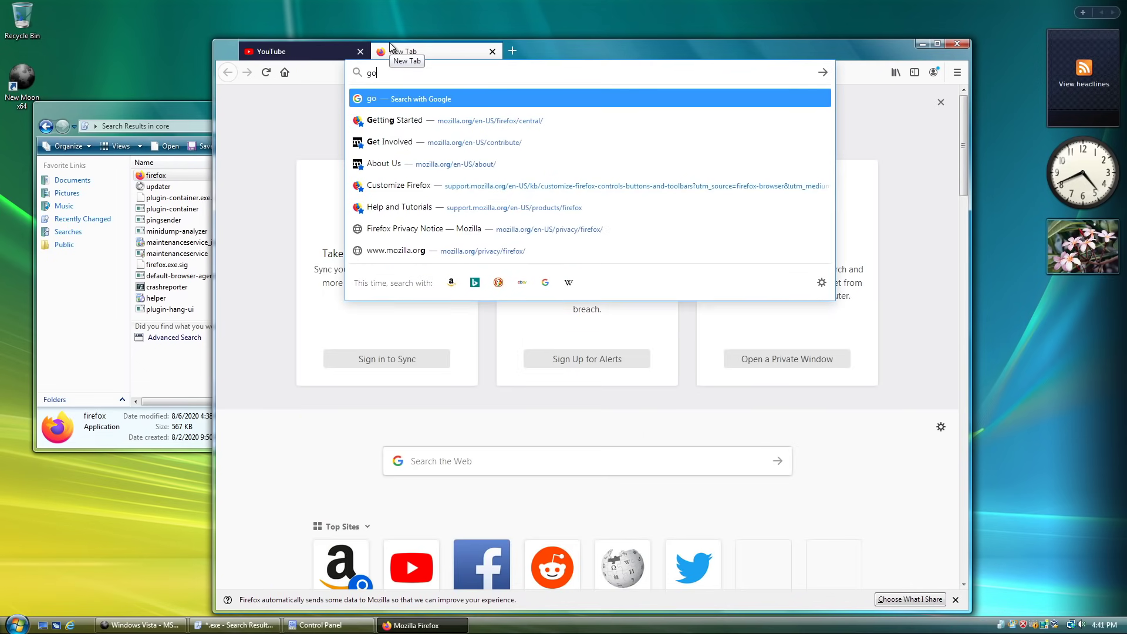
key("BackSpace")
key("BackSpace")
key("BackSpace")
key("BackSpace")
key("BackSpace")
type("e.com")
key("Return")
left_click(513, 51)
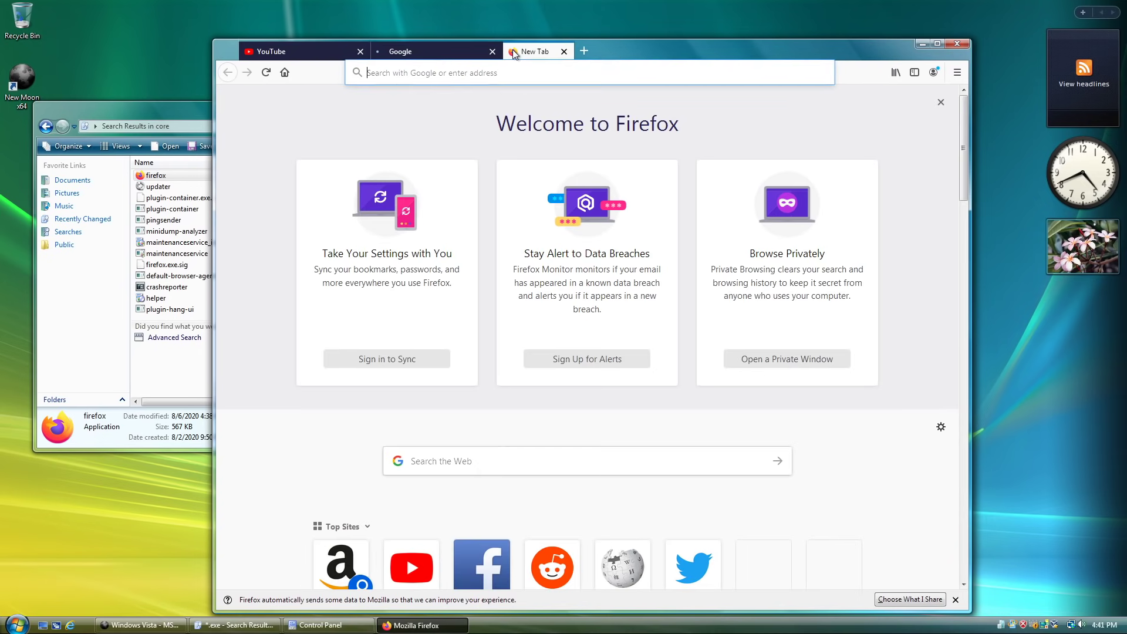
type("wiki")
key("Down")
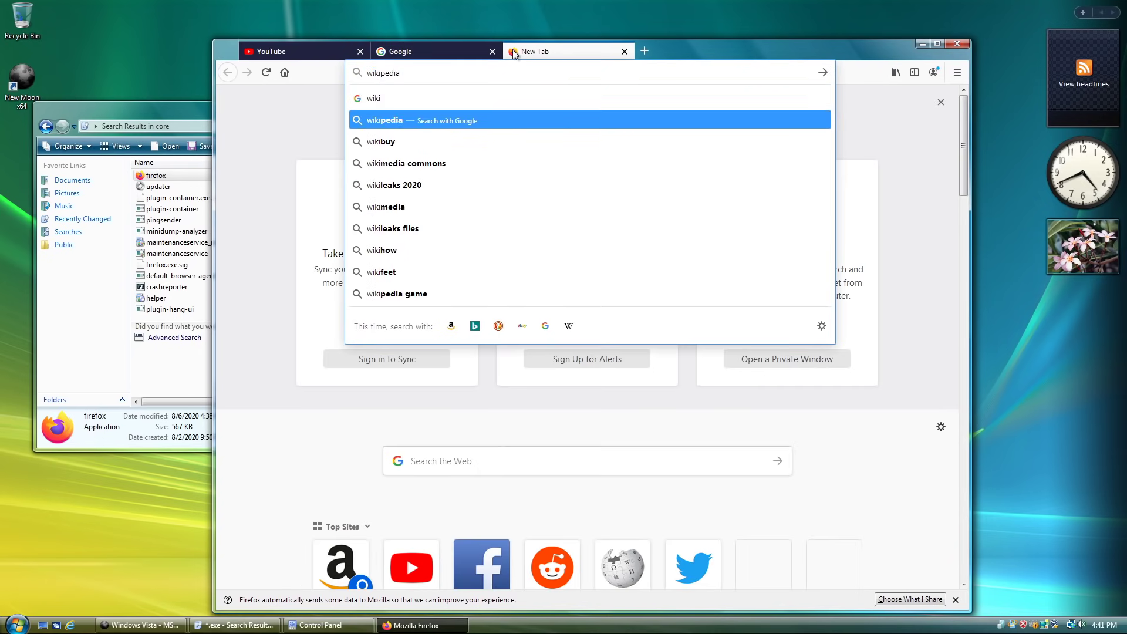
key("Return")
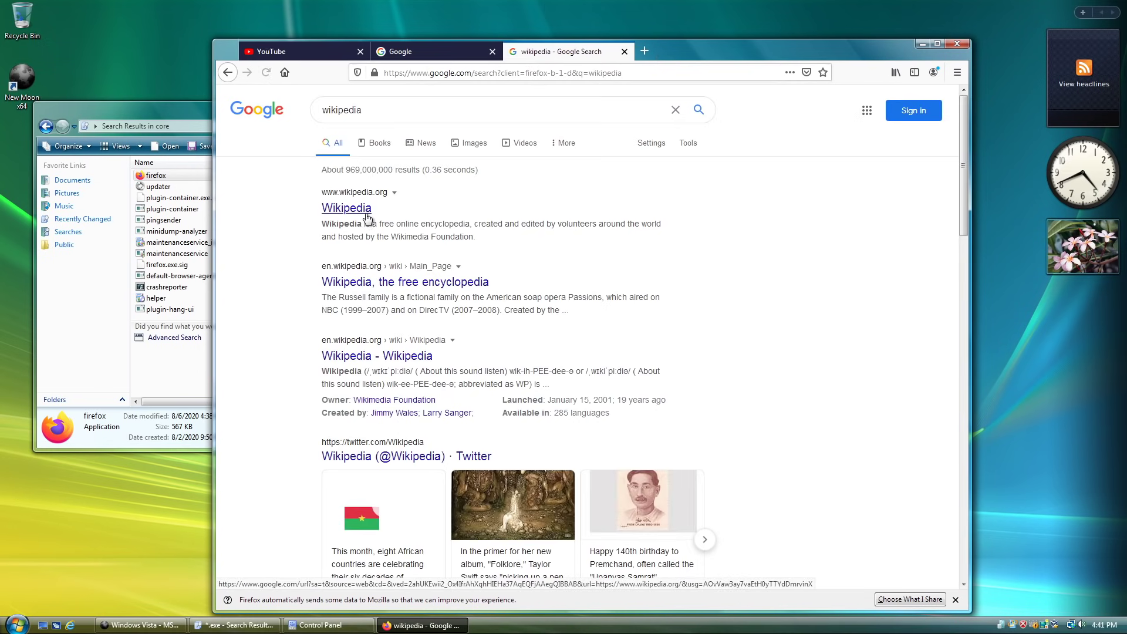
left_click(347, 209)
Step: Switch between the YouTube, Google and Wikipedia tabs to check the loaded pages
left_click(411, 52)
left_click(305, 52)
left_click(418, 53)
left_click(546, 52)
Step: Move the Firefox window aside and close the Control Panel window behind it
left_click_drag(780, 47, 919, 34)
left_click(336, 207)
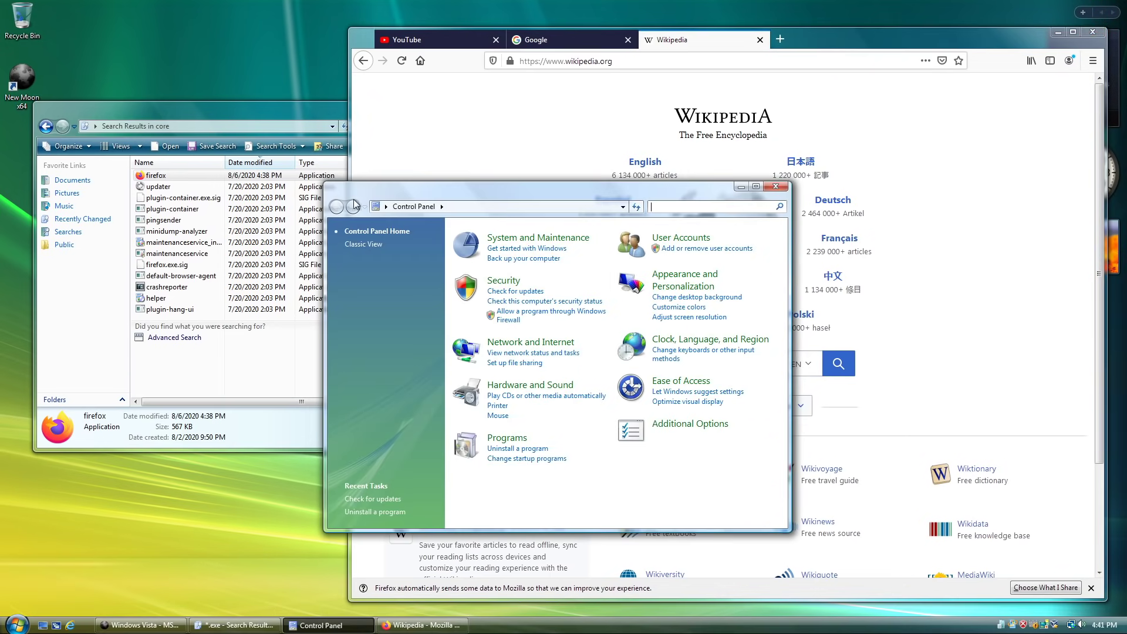
left_click(775, 186)
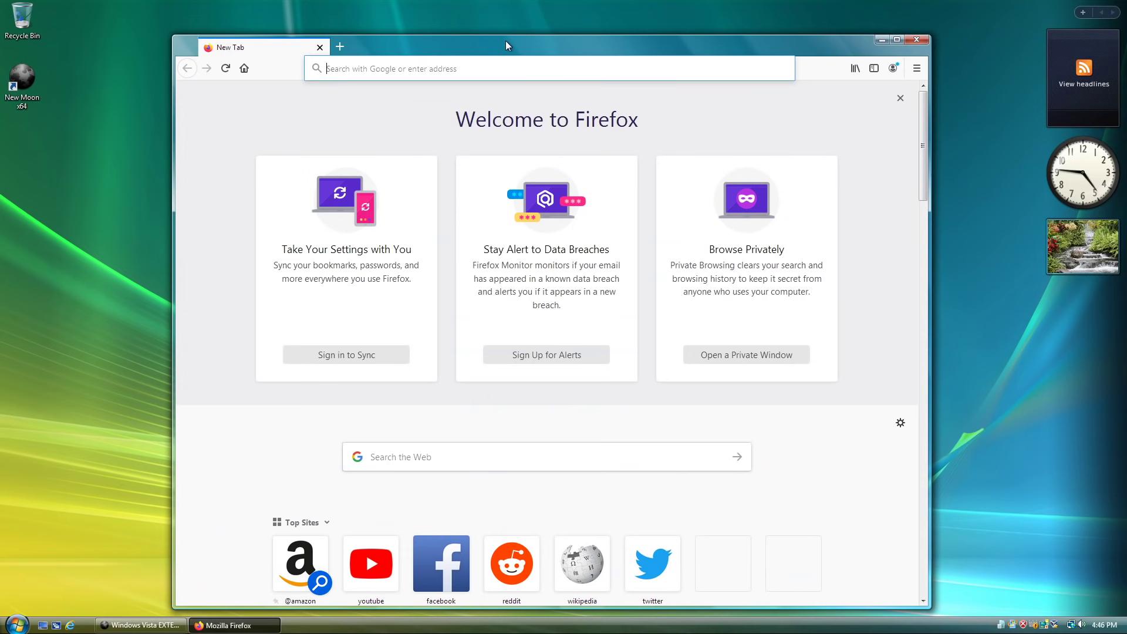
Step: Move the reopened Firefox window away from the desktop icons and minimize it
left_click_drag(506, 41, 576, 31)
left_click_drag(483, 49, 603, 40)
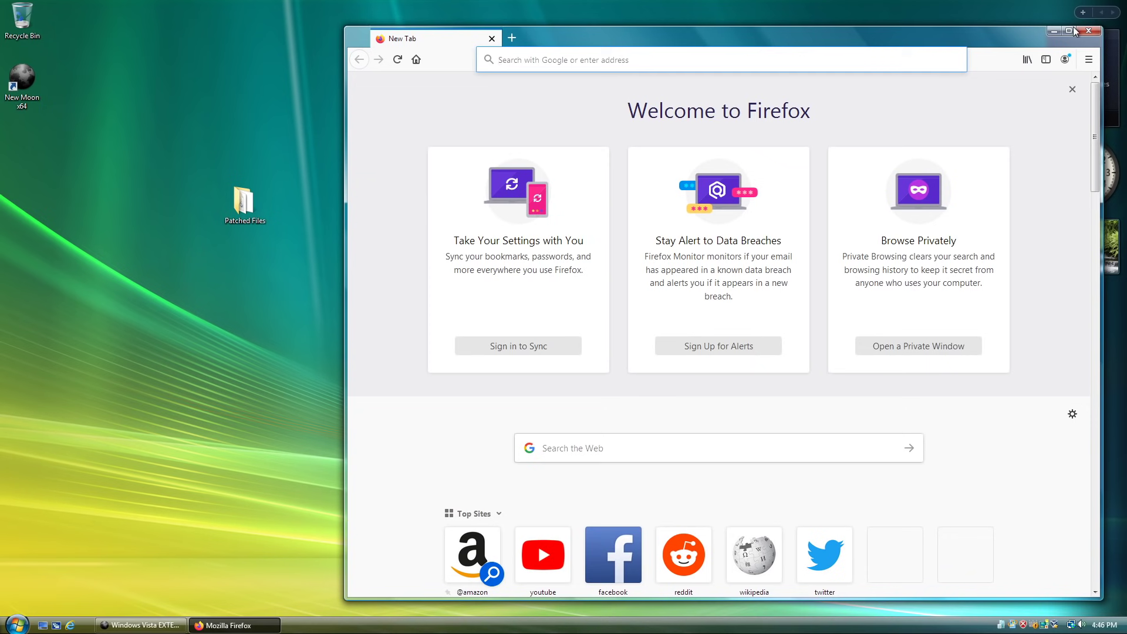
left_click(1054, 30)
Step: Run chrome from the Chromium 69 folder on the desktop, accepting the unknown publisher warning
double_click(377, 209)
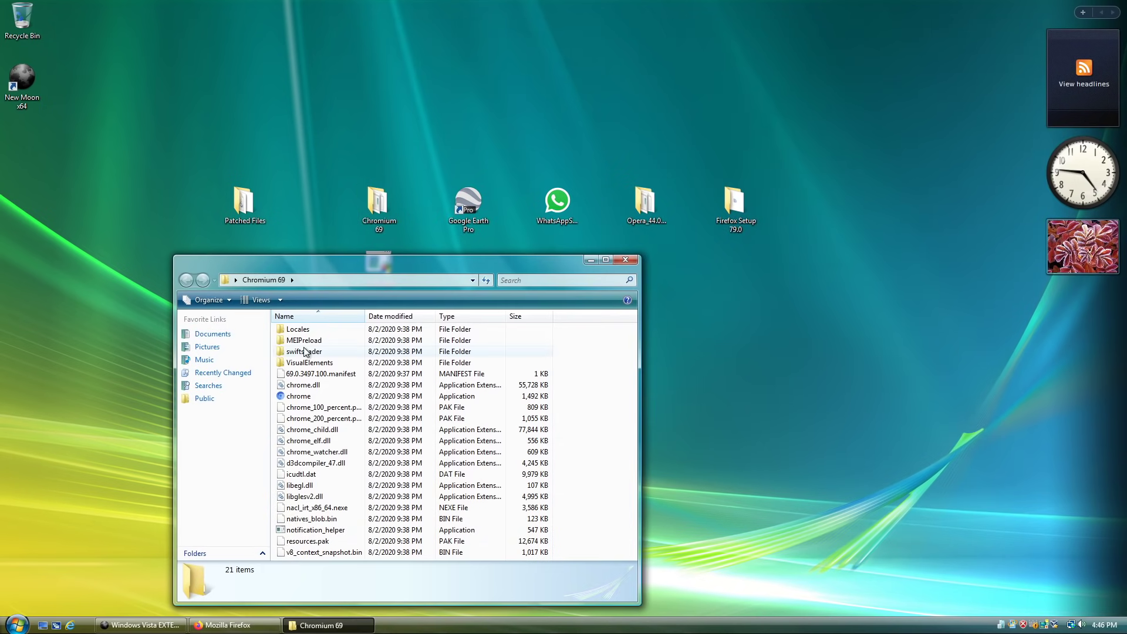
double_click(329, 396)
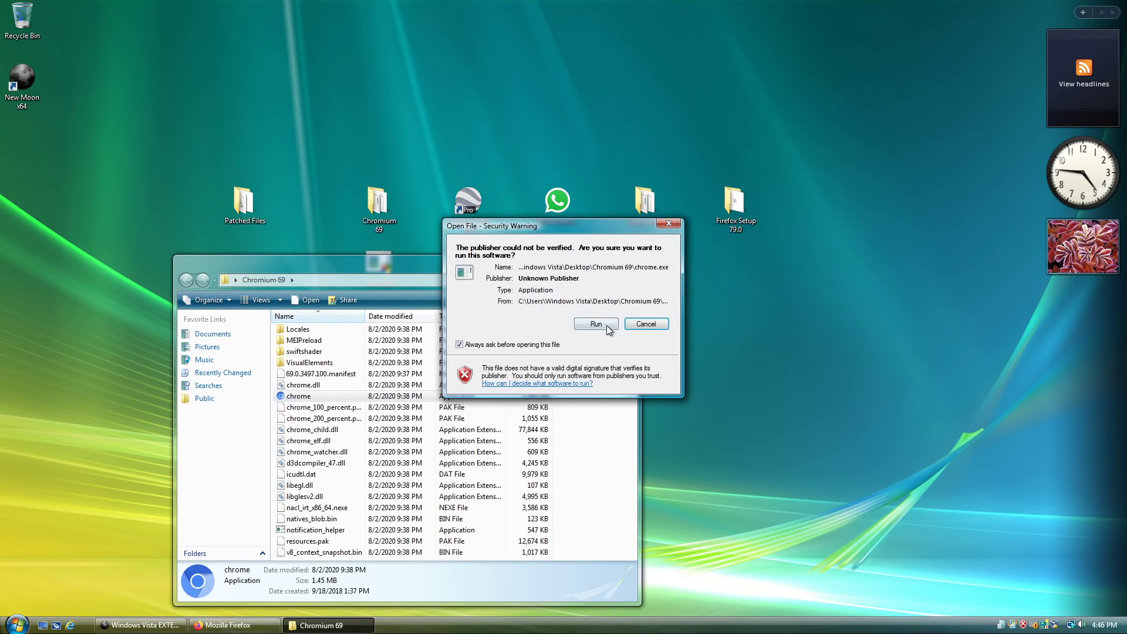
left_click(596, 324)
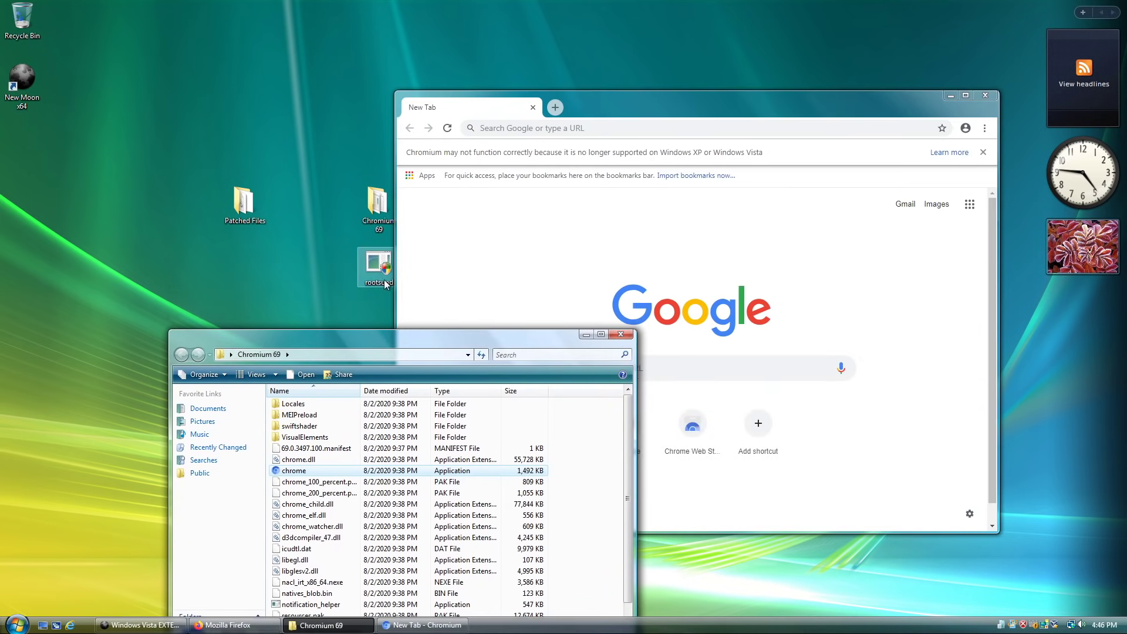
Step: Move the Chromium 69 folder window up and minimize the windows to clear the desktop
left_click_drag(376, 343, 364, 227)
left_click(579, 216)
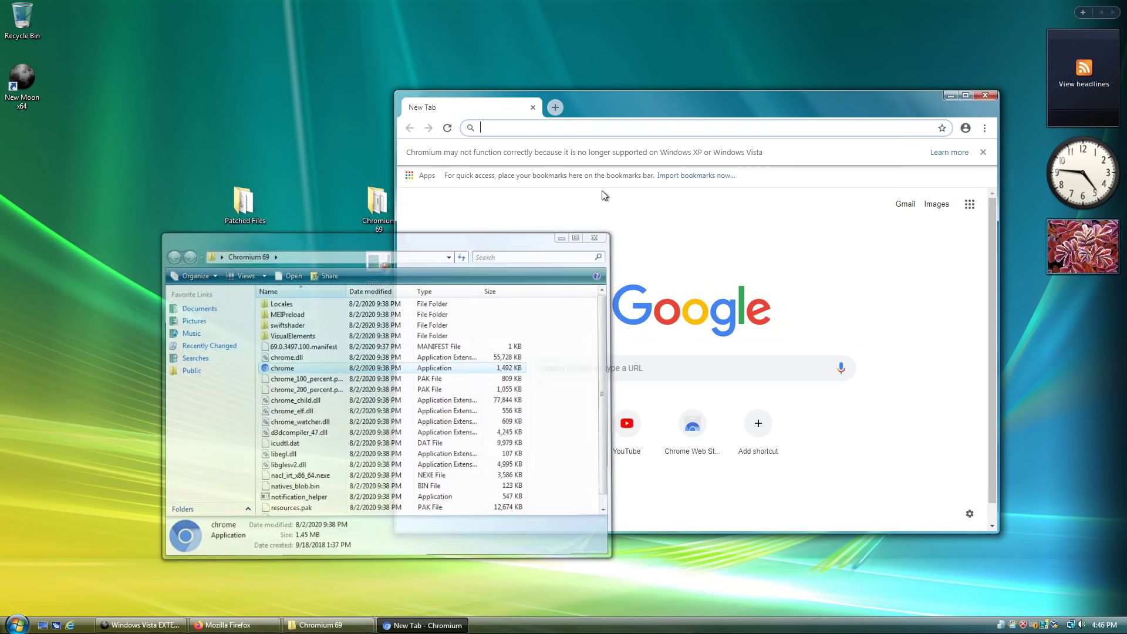
left_click(951, 96)
Step: Point out the Google Earth Pro and WhatsApp icons, and view the Opera 44 setup folder's contents before minimizing it
left_click(457, 201)
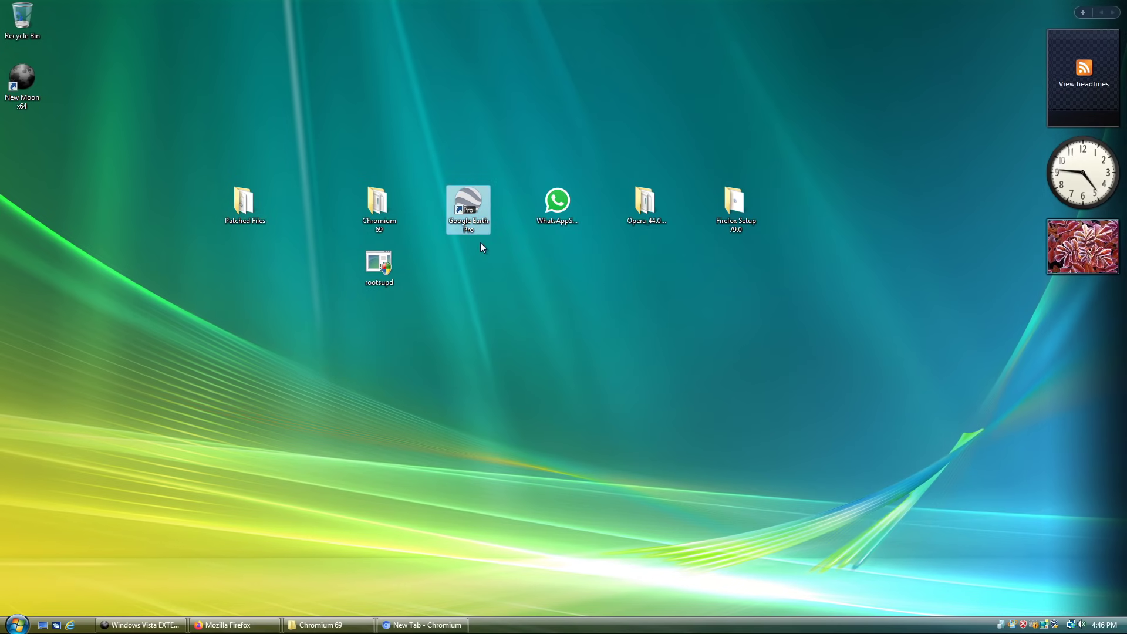
left_click(535, 206)
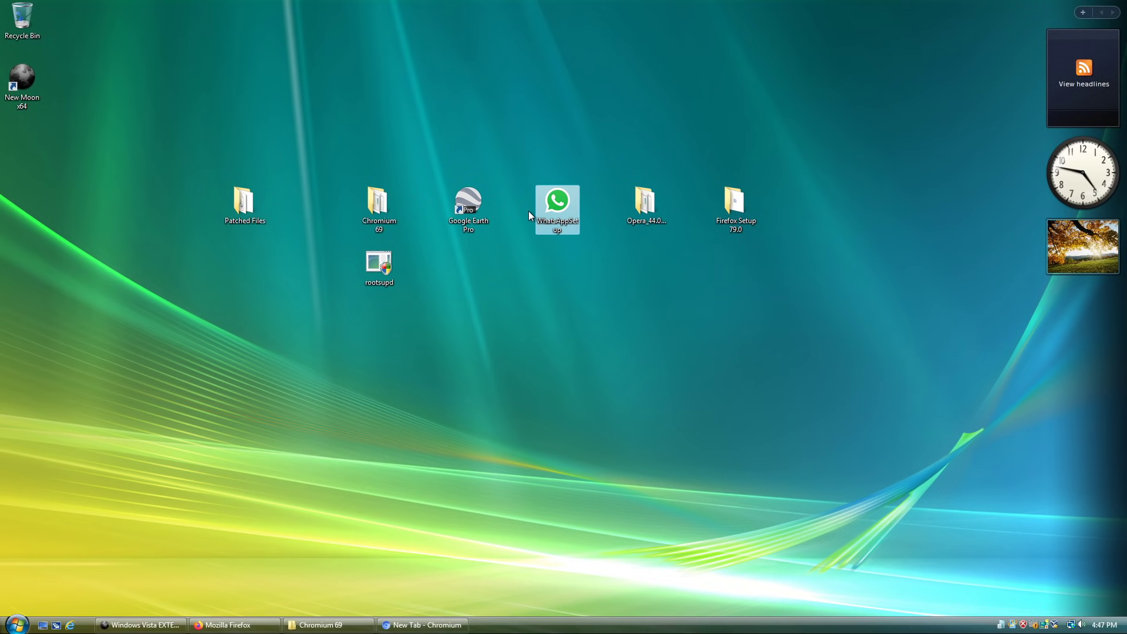
double_click(639, 207)
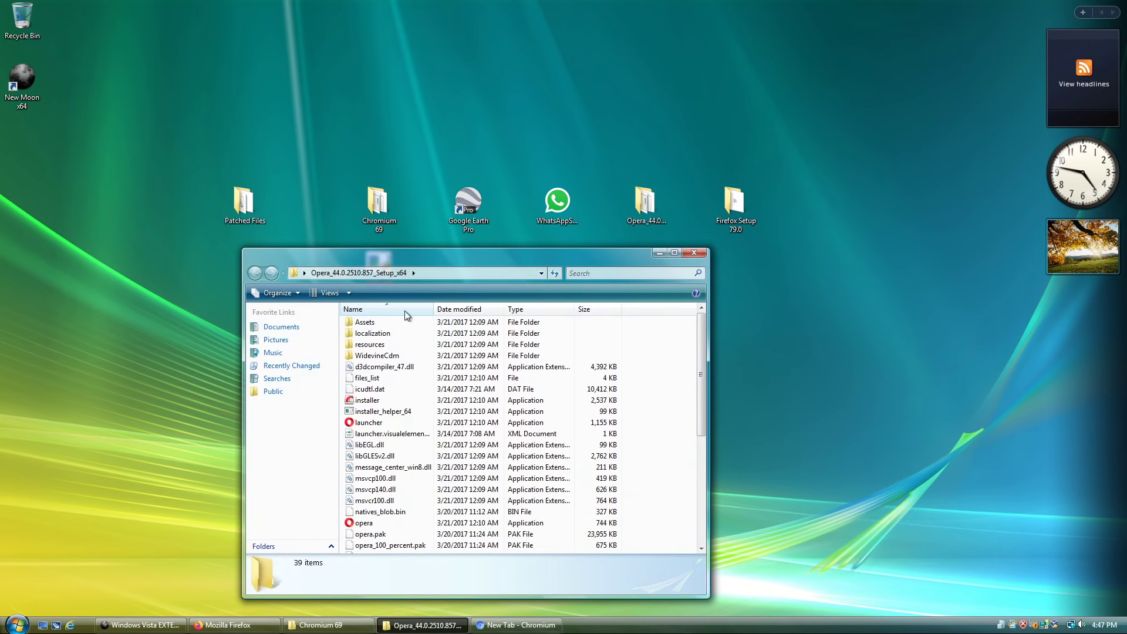
left_click(658, 252)
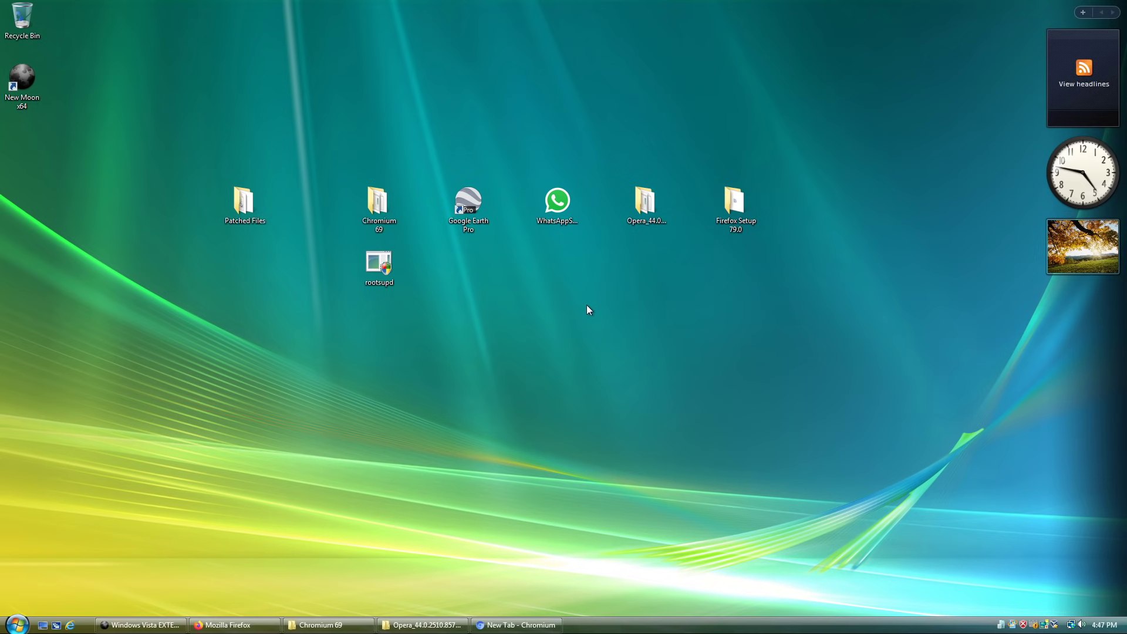
Step: Switch to New Moon and examine the MSFN thread's list of software compatible with the Windows Vista extended kernel
left_click(140, 625)
left_click(199, 57)
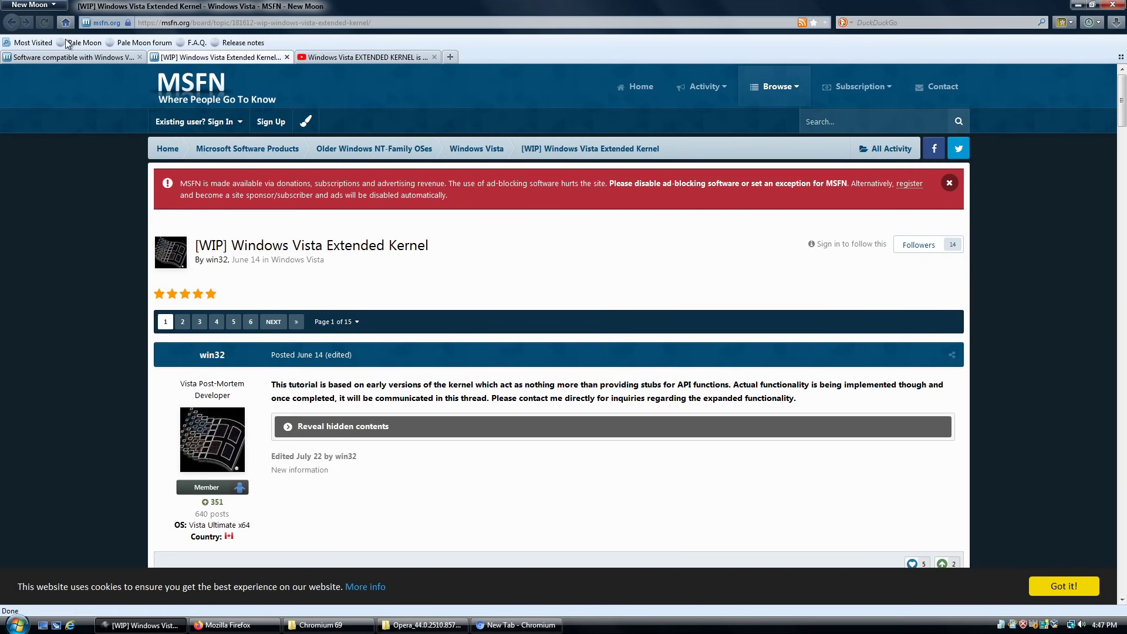
left_click(71, 57)
scroll(463, 329, "down", 4)
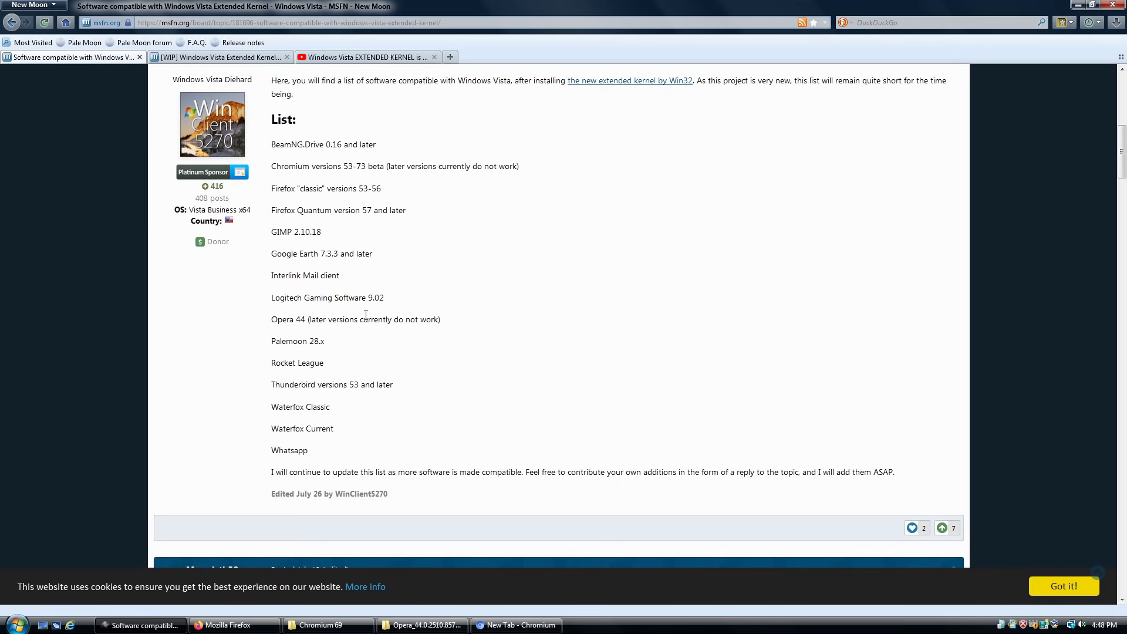
Step: Examine the root certificates update link in the extended kernel YouTube video's description and minimize the browser
left_click(364, 57)
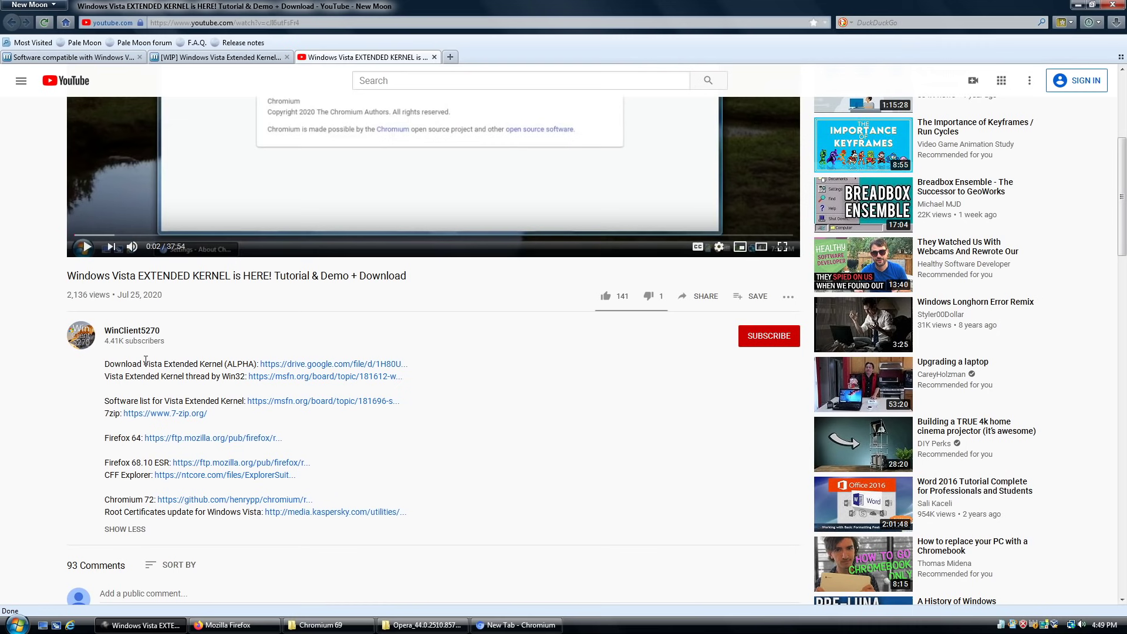
double_click(113, 512)
left_click(203, 514)
left_click(1079, 4)
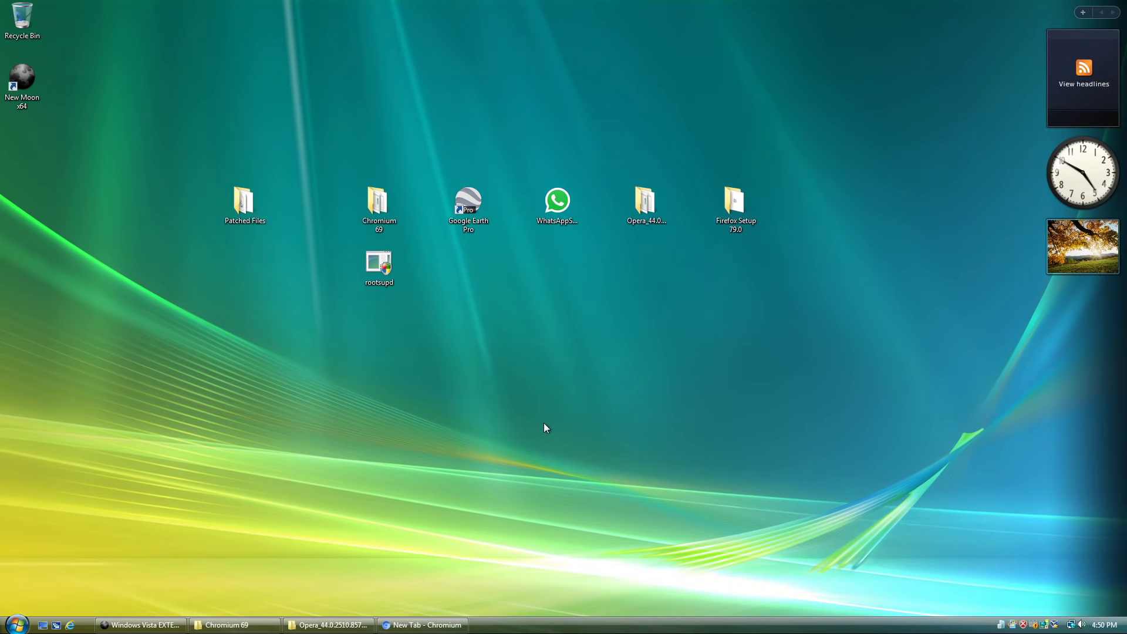